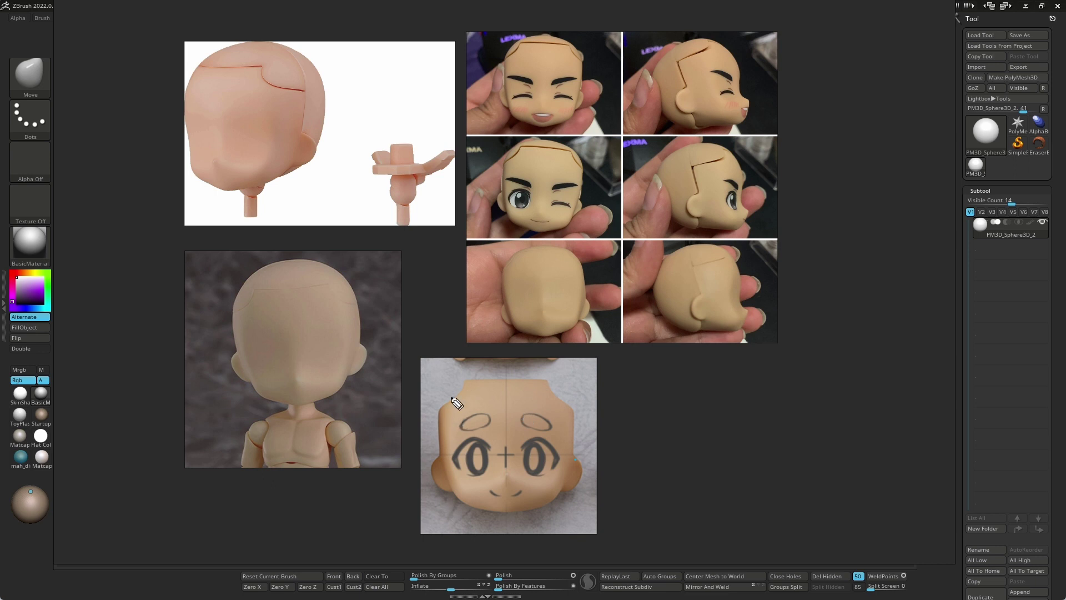
Draw blue guide strokes across the front-face reference and around its ear.
drag(517, 412, 620, 414)
drag(516, 474, 586, 474)
drag(575, 420, 577, 456)
drag(587, 478, 566, 491)
drag(430, 407, 429, 444)
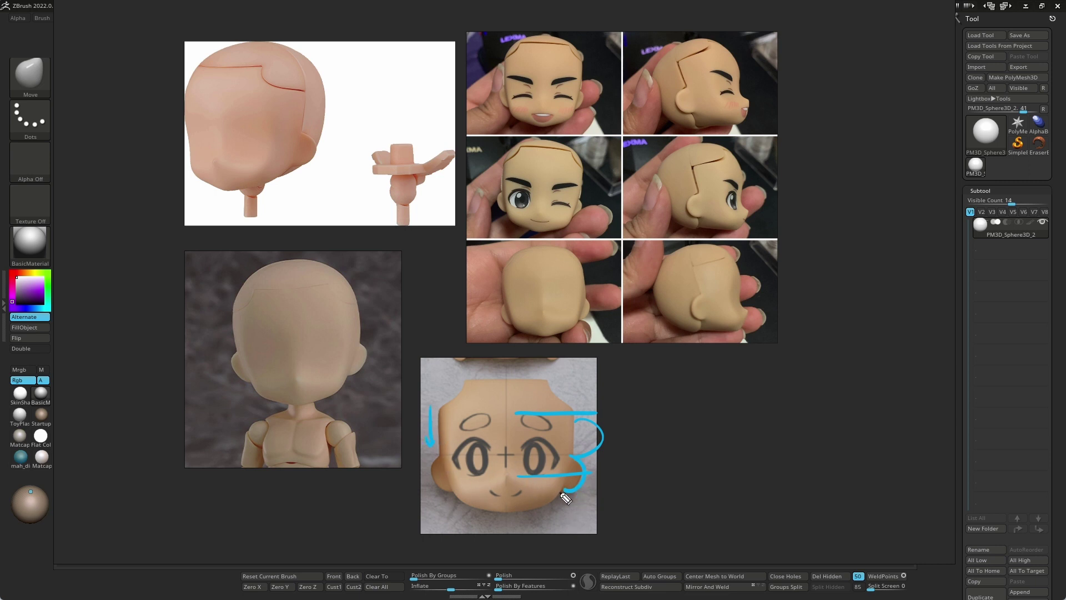
Mark ears on the doll and top-left heads, the smiling face's cheek, and a doll crosshair.
mouse_move(356, 343)
mouse_down()
mouse_move(370, 359)
mouse_move(300, 406)
mouse_up()
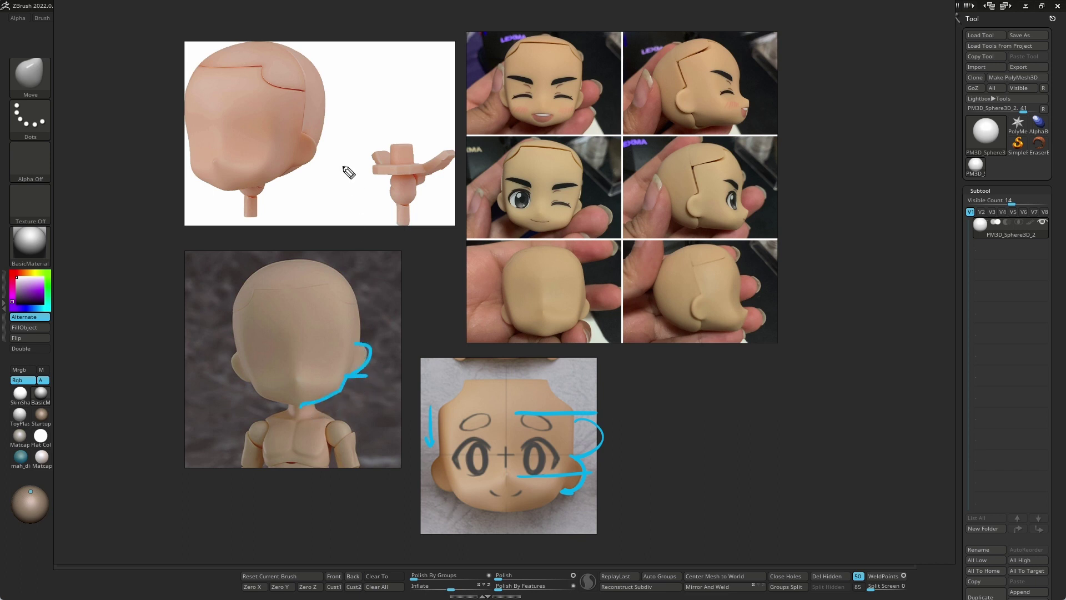
drag(303, 132, 301, 170)
drag(581, 93, 572, 114)
drag(290, 289, 296, 398)
drag(229, 351, 396, 337)
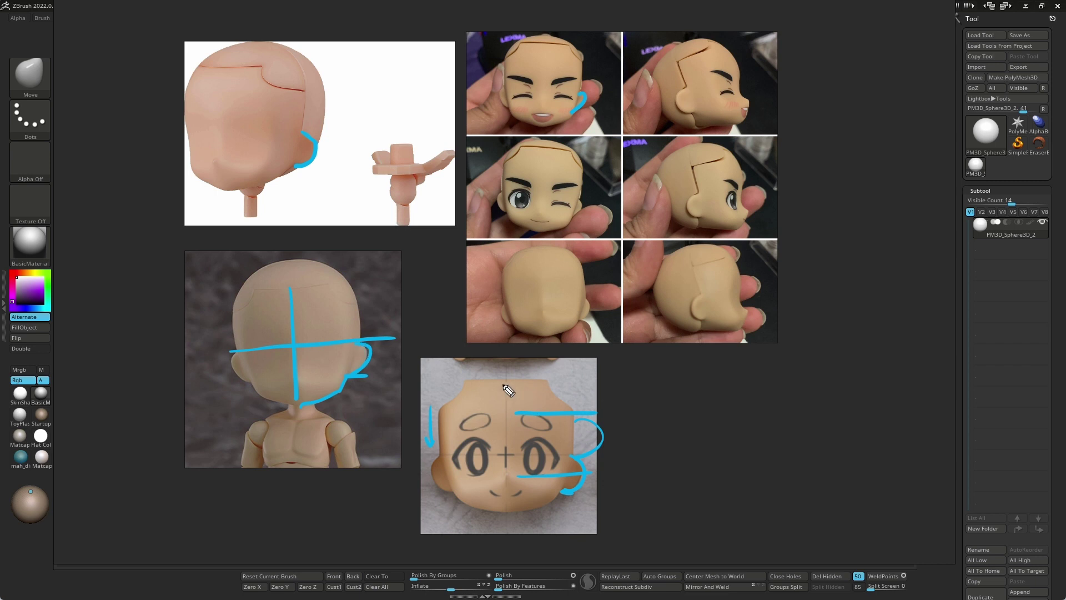
Draw centre and eye-level lines on the front face and top-left head, plus extra horizontal guides.
drag(503, 371, 509, 518)
drag(425, 454, 620, 454)
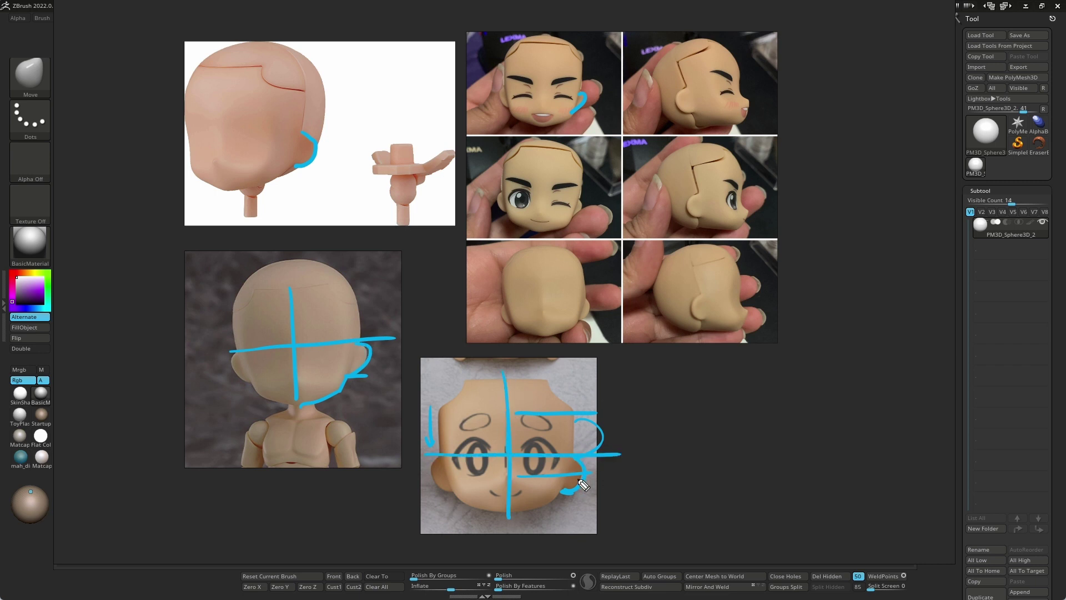
drag(223, 66, 223, 215)
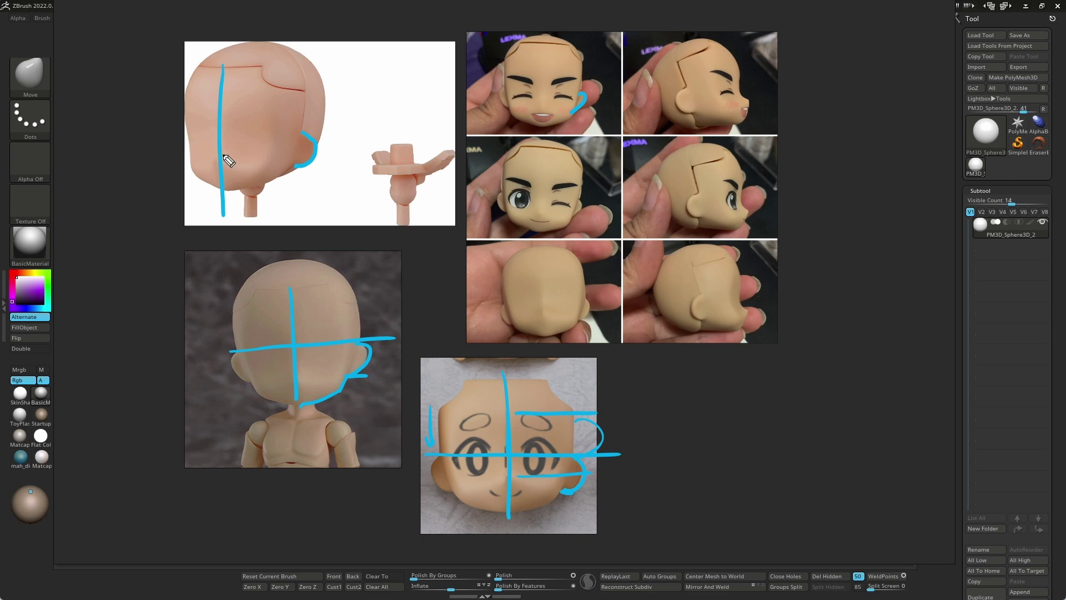
drag(177, 131, 322, 136)
drag(166, 131, 322, 133)
drag(448, 379, 675, 379)
drag(415, 475, 632, 476)
drag(448, 502, 662, 503)
drag(422, 455, 708, 457)
Draw a vertical measure beside the front face with extended guides and two 1/2 labels.
drag(648, 377, 655, 509)
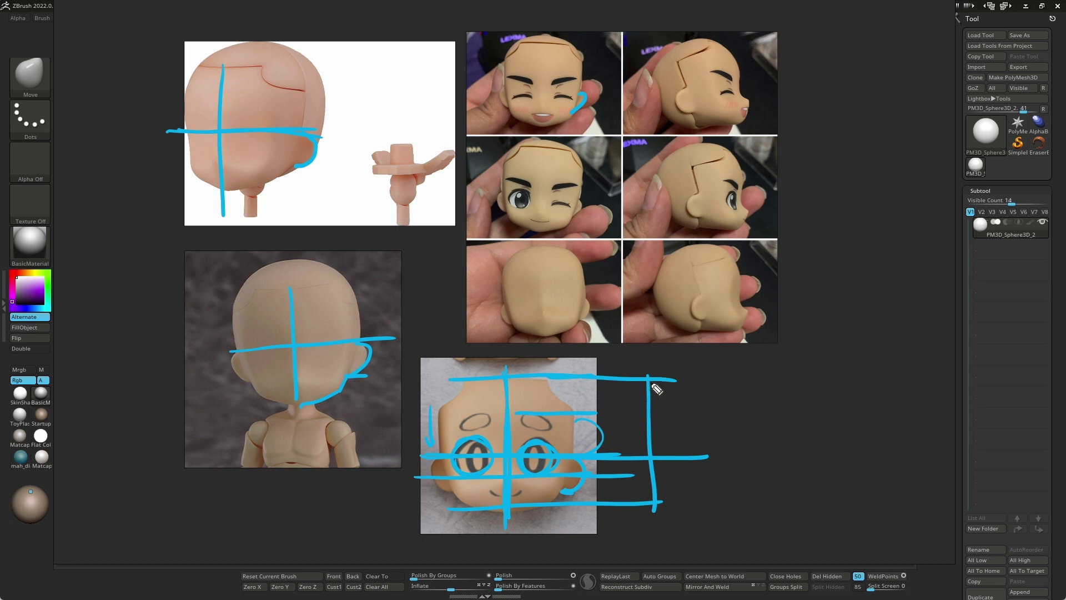
mouse_move(667, 395)
mouse_down()
mouse_move(670, 416)
mouse_move(675, 398)
mouse_move(693, 417)
mouse_up()
click(700, 418)
drag(655, 456, 768, 453)
drag(655, 506, 783, 501)
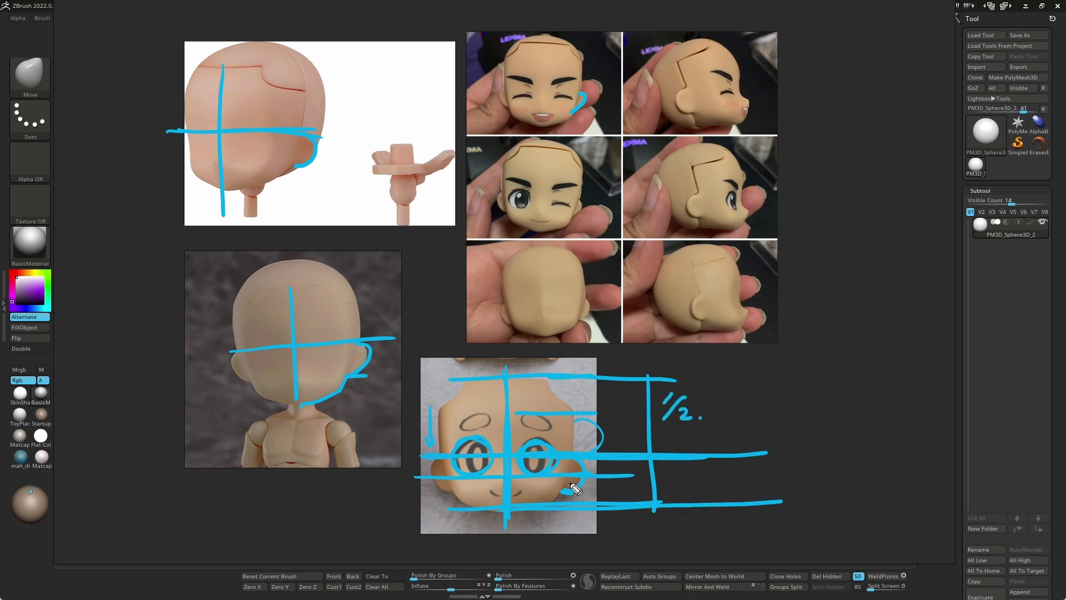
mouse_move(593, 478)
mouse_down()
mouse_move(784, 474)
mouse_move(752, 500)
mouse_up()
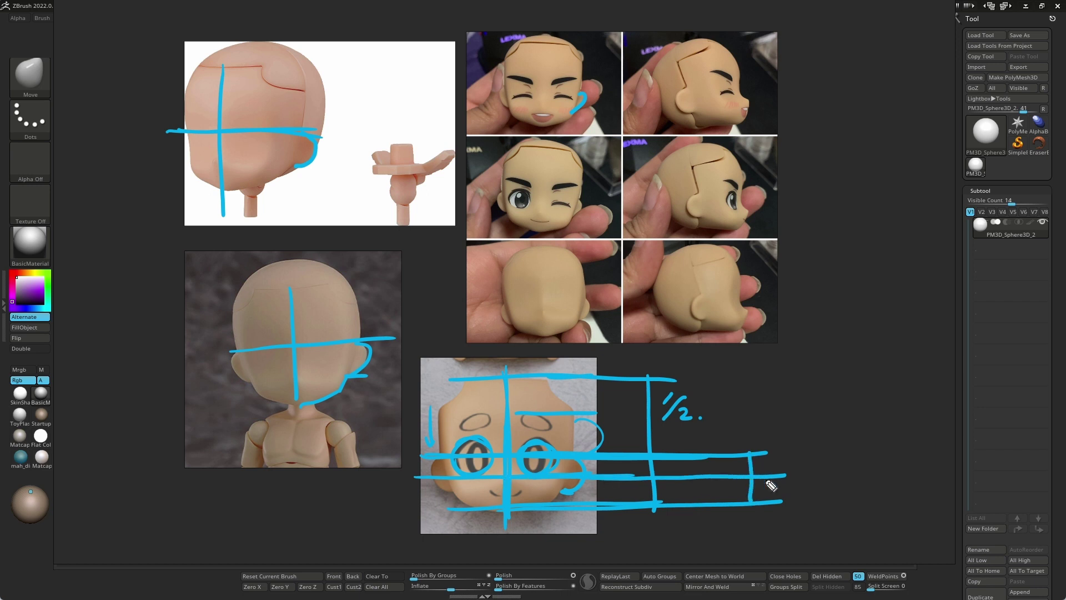
mouse_move(782, 456)
mouse_down()
mouse_move(778, 469)
mouse_move(805, 474)
mouse_up()
Extend the lower guides rightward, mark the lowest span as a half, and arc over the crown.
drag(436, 496, 856, 481)
drag(775, 475, 857, 474)
drag(769, 501, 894, 498)
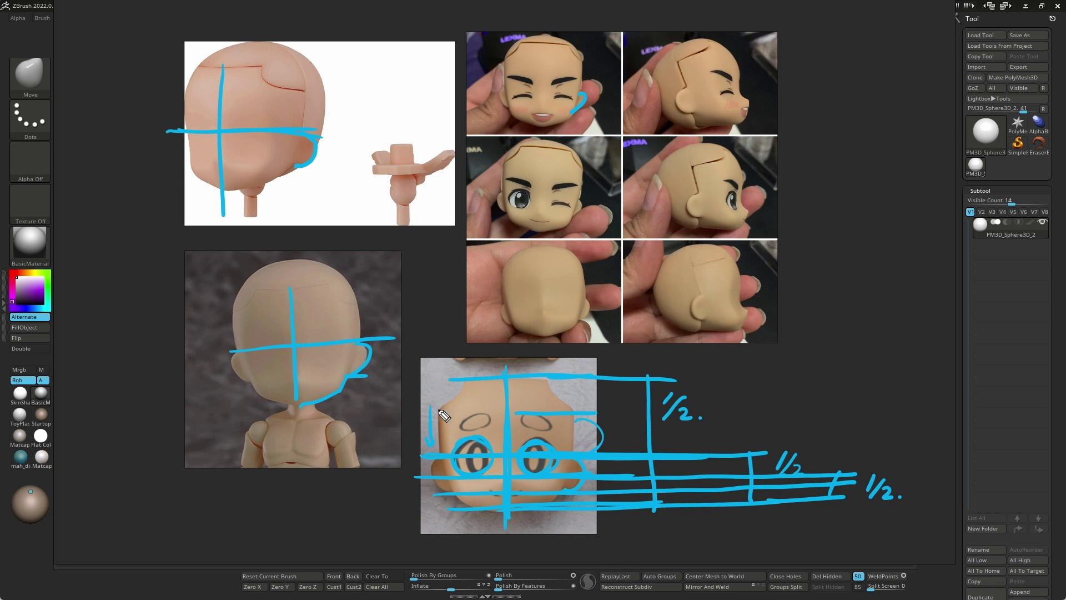
drag(441, 413, 578, 394)
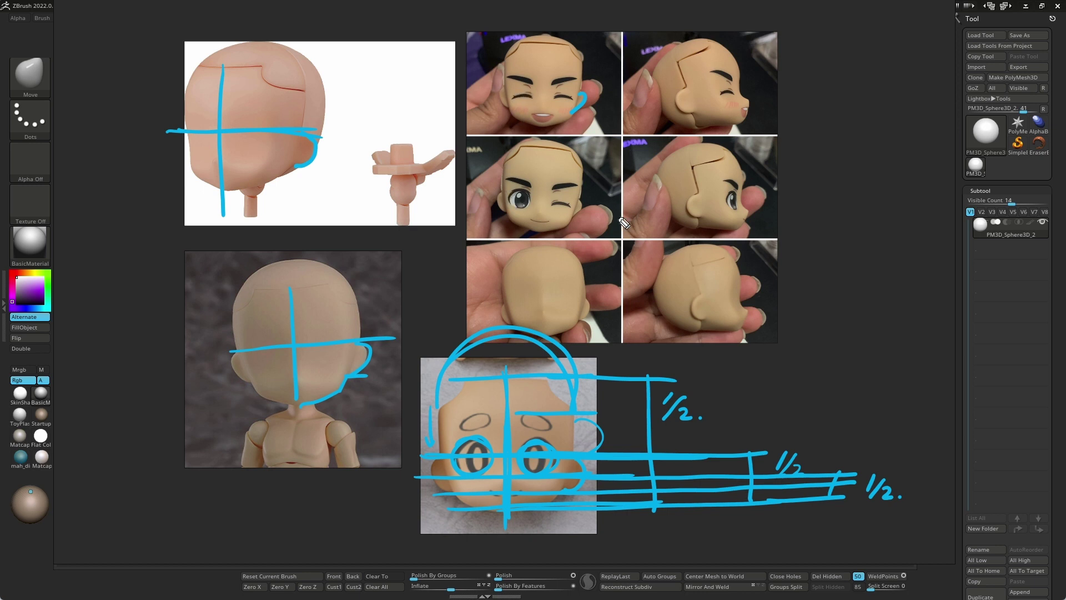
Trace the jaw on the smiling photo and sketch a U-shaped chibi face outline beside it.
drag(504, 69, 522, 126)
mouse_move(503, 71)
mouse_down()
mouse_move(537, 134)
mouse_move(584, 64)
mouse_up()
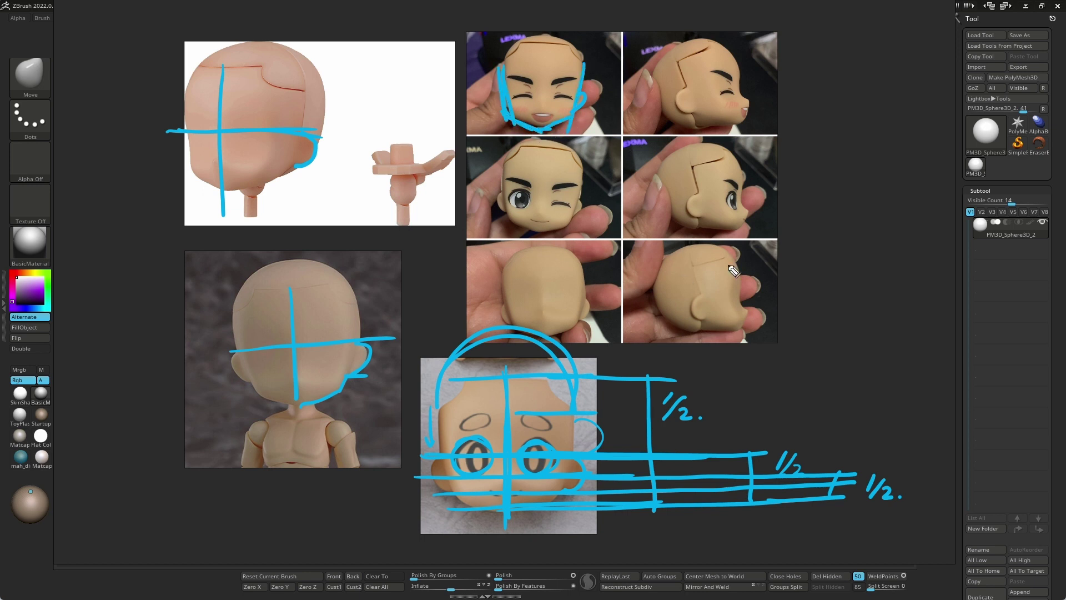
mouse_move(794, 148)
mouse_down()
mouse_move(806, 236)
mouse_move(870, 252)
mouse_up()
drag(933, 224, 870, 257)
drag(956, 145, 929, 222)
mouse_move(800, 143)
mouse_down()
mouse_move(804, 230)
mouse_move(868, 255)
mouse_move(933, 222)
mouse_up()
mouse_move(953, 133)
mouse_down()
mouse_move(929, 228)
mouse_move(931, 209)
mouse_up()
Add eyes, mouth, cranium outline, eyebrows, pupils and nose to the chibi sketch.
drag(830, 186, 823, 197)
mouse_move(908, 198)
mouse_down()
mouse_move(912, 175)
mouse_move(897, 189)
mouse_up()
drag(871, 231, 883, 230)
drag(795, 137, 802, 219)
drag(944, 154, 930, 234)
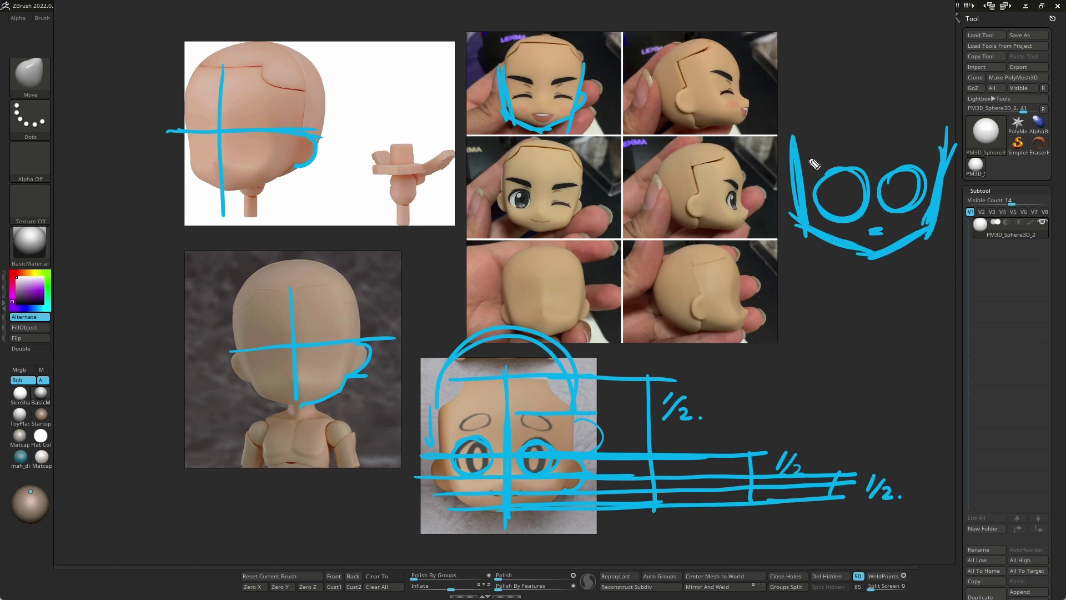
mouse_move(800, 159)
mouse_down()
mouse_move(836, 67)
mouse_move(949, 169)
mouse_up()
drag(798, 140, 953, 149)
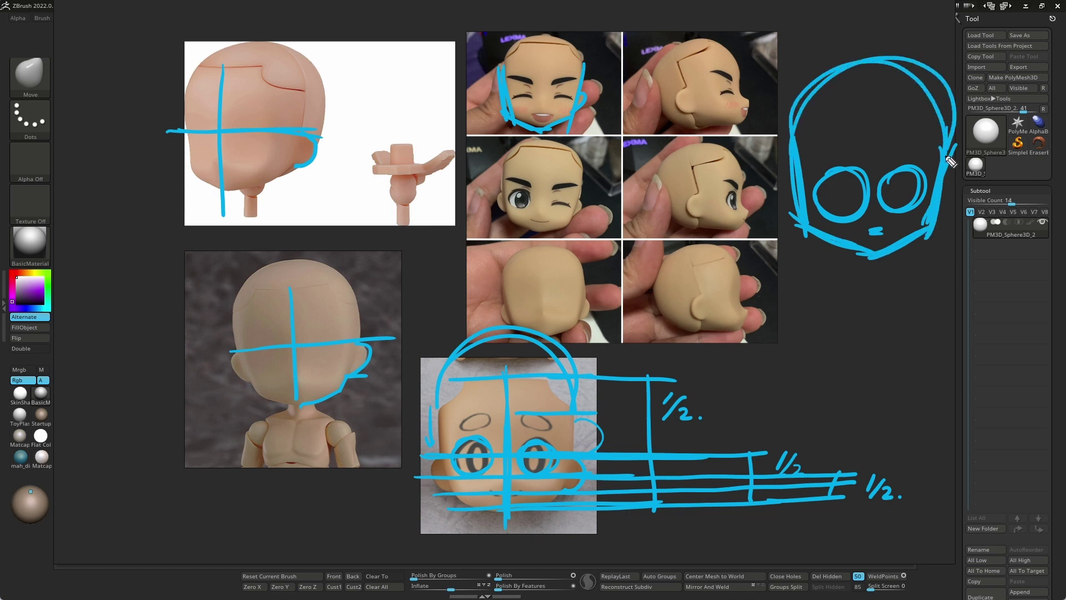
drag(821, 145, 893, 156)
click(898, 194)
click(845, 199)
click(875, 214)
Sketch the neck and body below the head, with a second pair of eyes and a smile.
mouse_move(799, 256)
mouse_down()
mouse_move(790, 350)
mouse_move(806, 362)
mouse_up()
mouse_move(900, 258)
mouse_down()
mouse_move(902, 329)
mouse_move(802, 364)
mouse_up()
mouse_move(826, 294)
mouse_down()
mouse_move(822, 302)
mouse_move(860, 302)
mouse_up()
click(831, 310)
click(873, 314)
drag(838, 346, 856, 345)
mouse_move(799, 317)
mouse_down()
mouse_move(803, 236)
mouse_move(883, 321)
mouse_up()
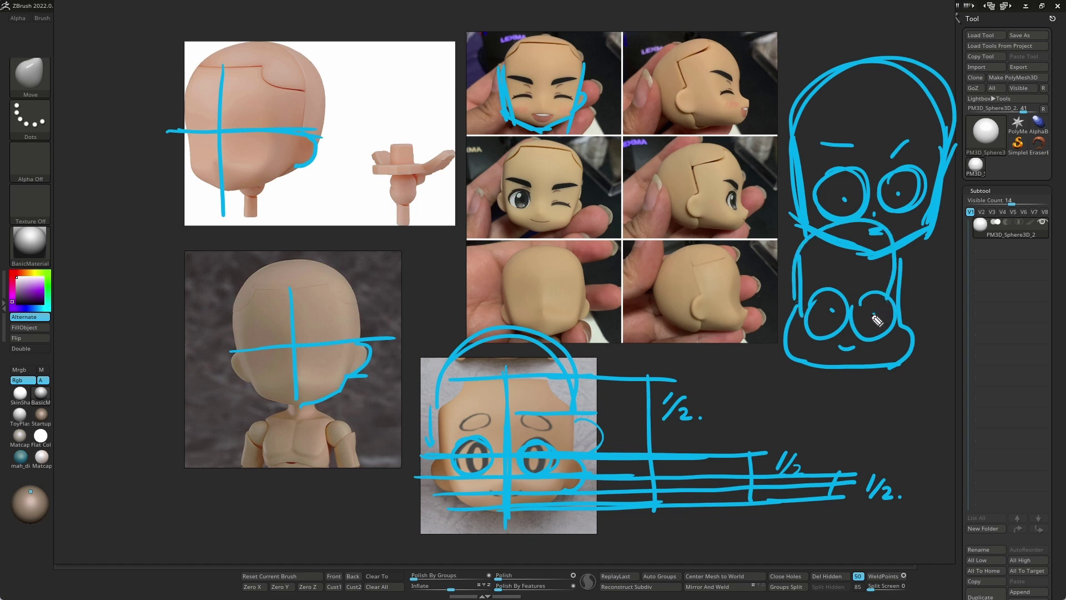
Add a downward arrow and an exclamation mark above the sketched head.
drag(885, 31, 876, 89)
drag(866, 71, 883, 65)
drag(915, 18, 913, 36)
click(913, 47)
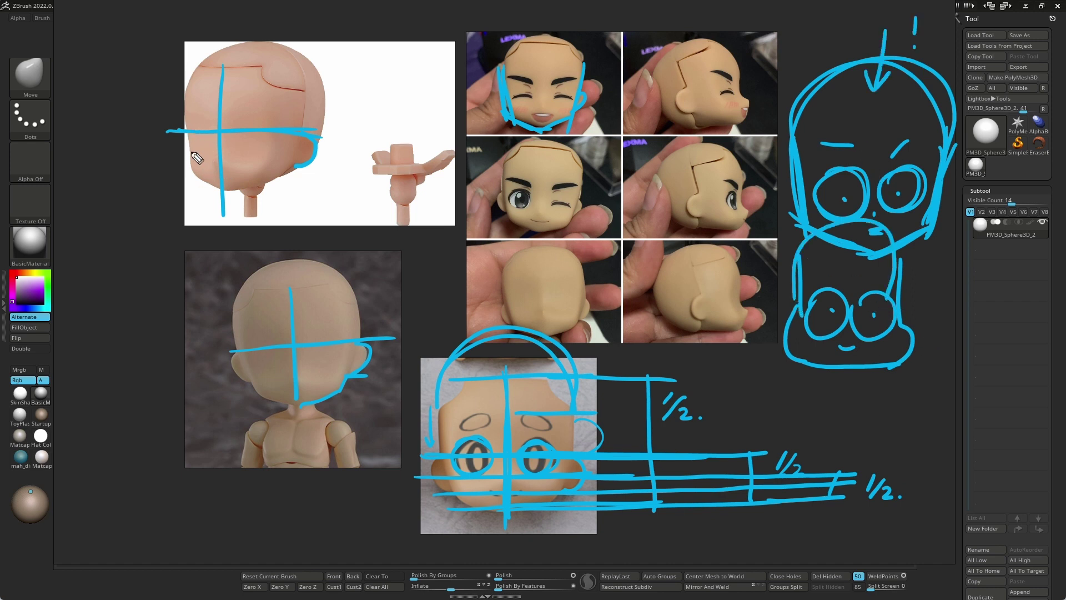
Draw and cross out an S-curve, then trace the left side of the top-left head.
mouse_move(357, 66)
mouse_down()
mouse_move(361, 59)
mouse_move(344, 172)
mouse_move(396, 195)
mouse_up()
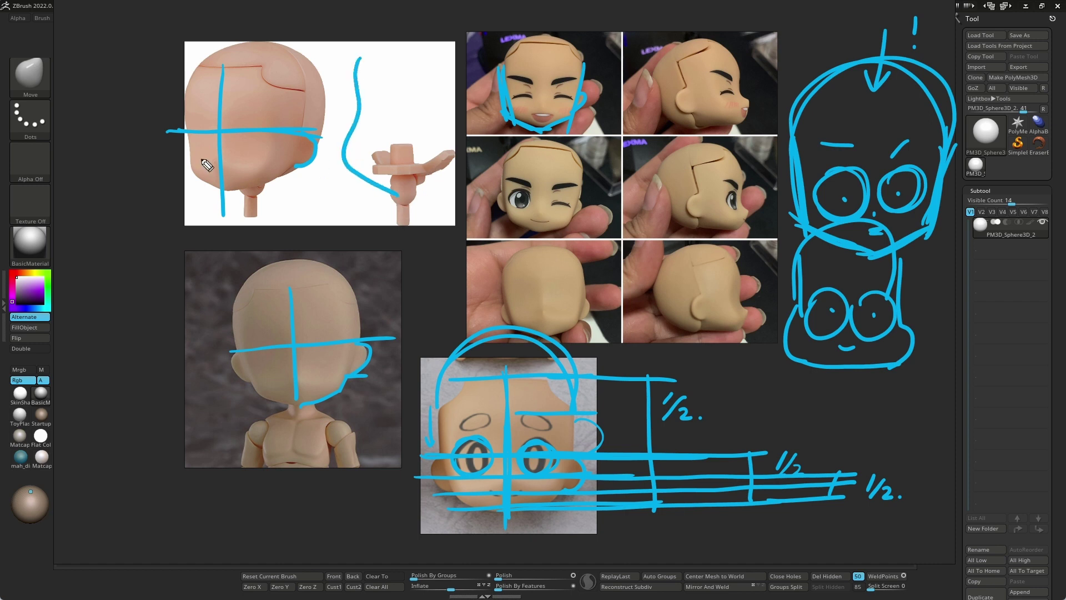
mouse_move(371, 111)
mouse_down()
mouse_move(348, 131)
mouse_move(370, 132)
mouse_up()
mouse_move(195, 73)
mouse_down()
mouse_move(196, 182)
mouse_move(259, 211)
mouse_up()
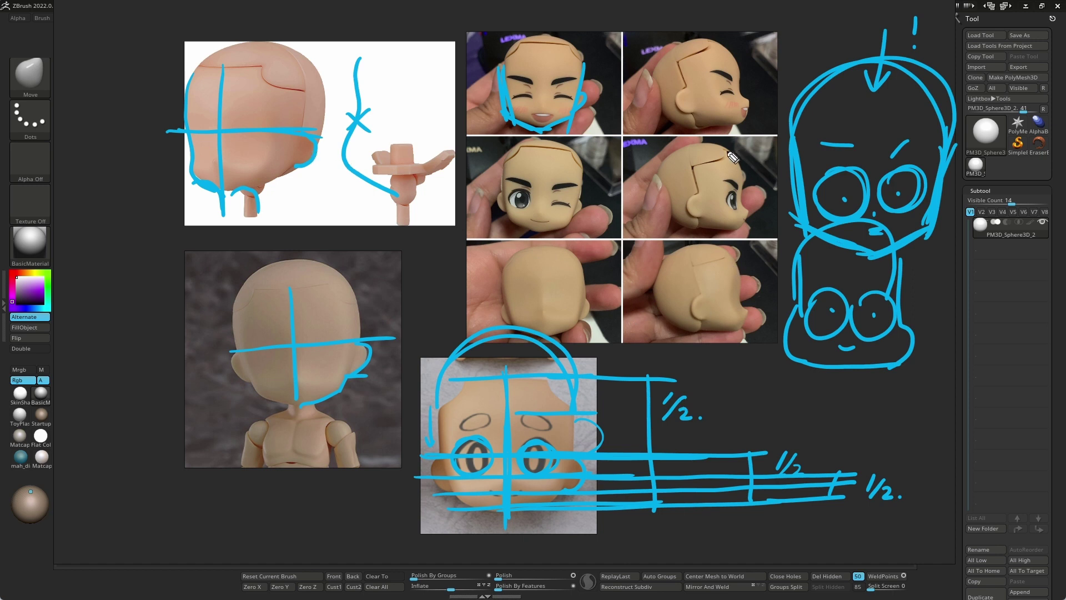
Trace the profile and jaw lines on the side-view reference photos.
mouse_move(731, 153)
mouse_down()
mouse_move(746, 206)
mouse_move(693, 229)
mouse_move(743, 233)
mouse_up()
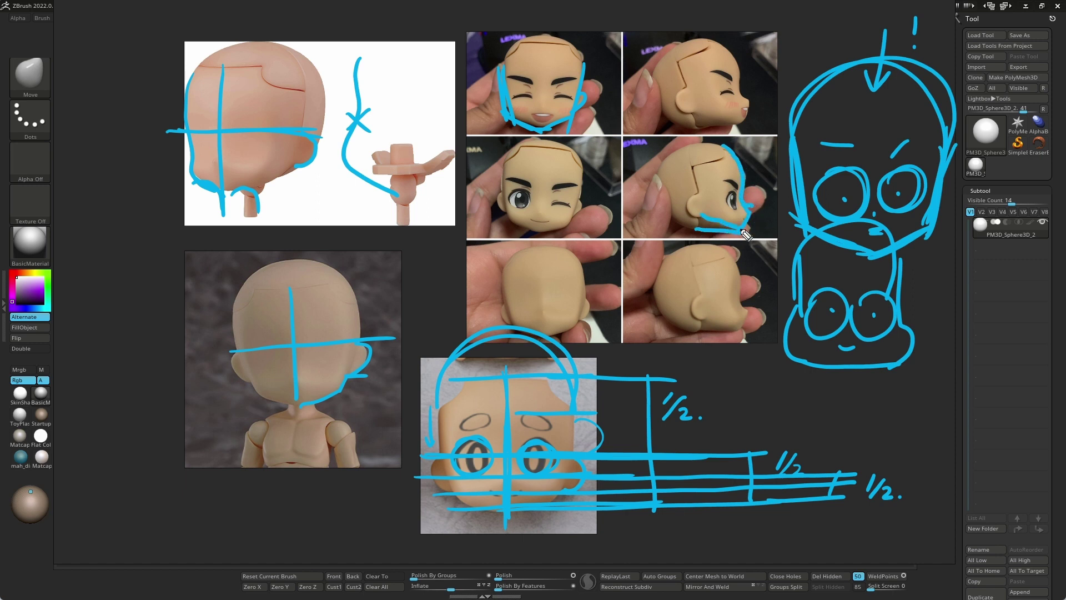
drag(742, 233, 693, 229)
drag(689, 113, 751, 123)
Clear the sketch annotations and add two small marks on the profile photo.
key(Escape)
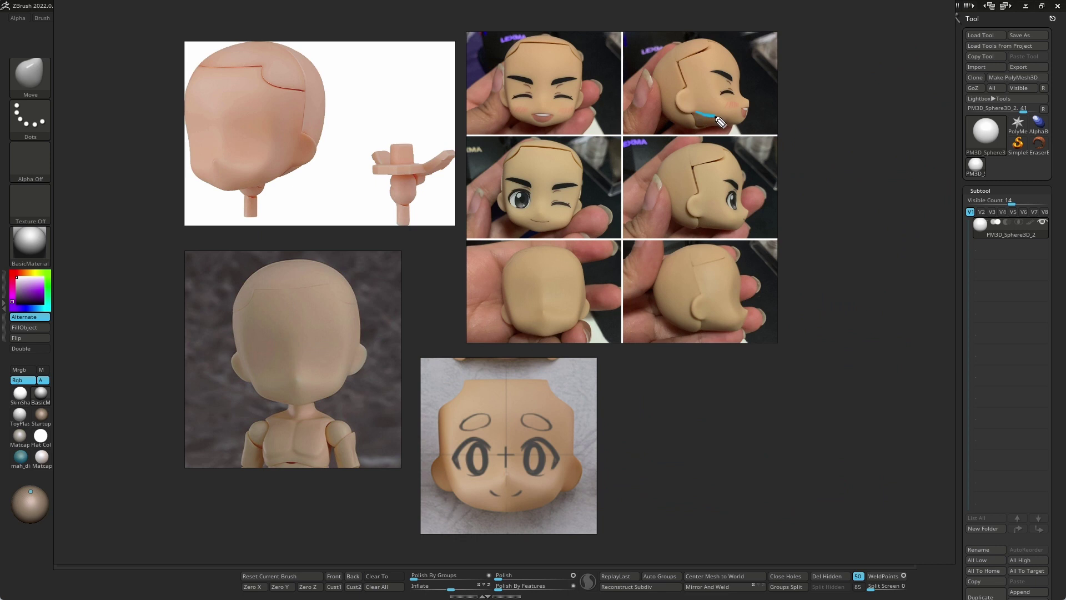
drag(720, 121, 744, 126)
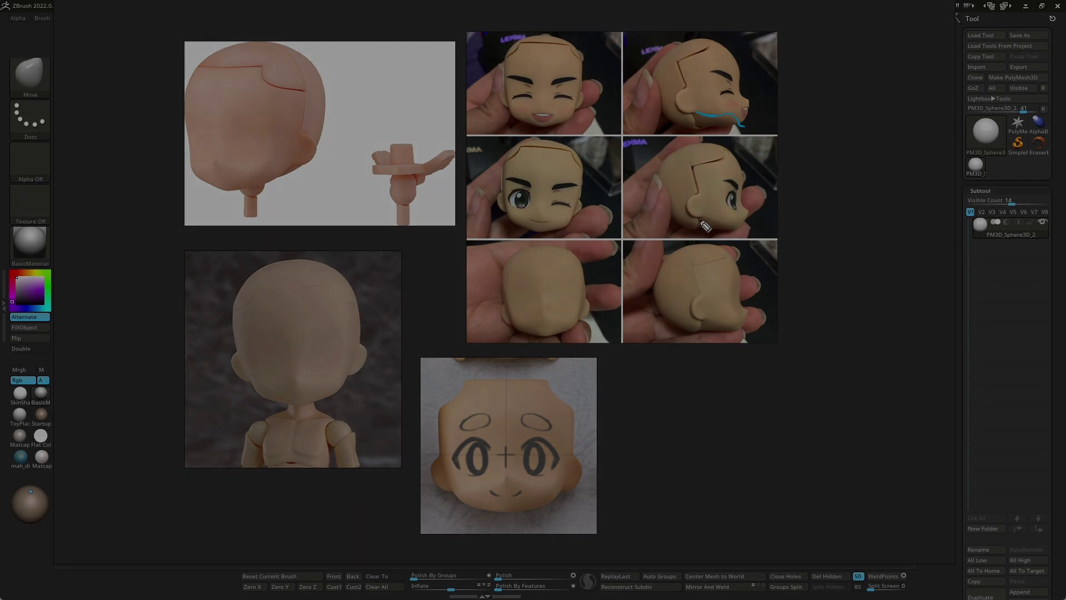
drag(728, 223, 738, 228)
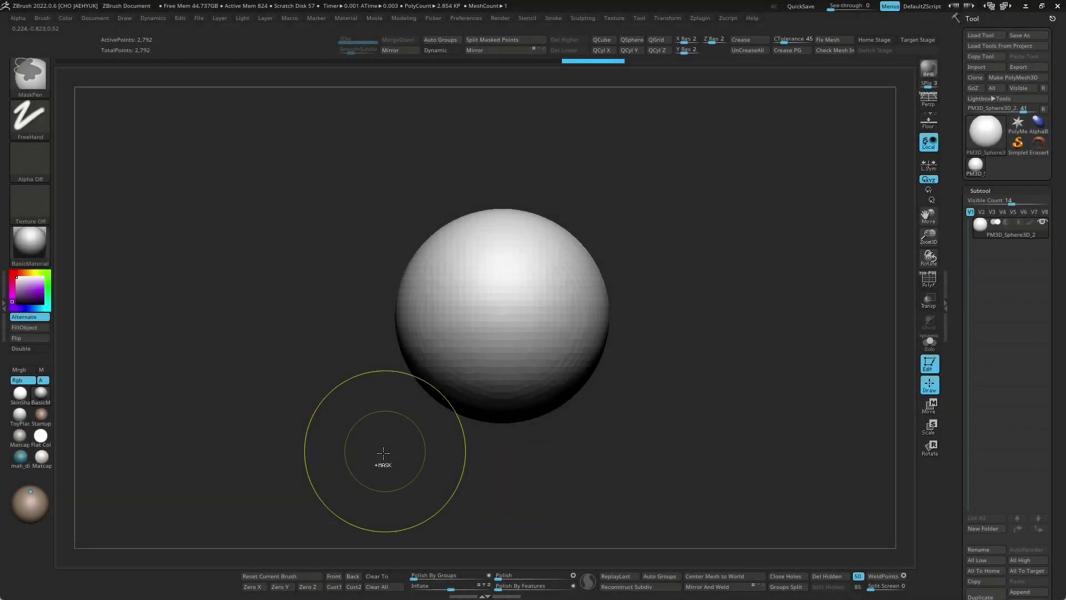
Mask the sphere's lower-left and bend it with the Transpose gizmo, then undo and recentre.
ctrl+drag(375, 451, 507, 330)
key(w)
mouse_move(542, 341)
alt+mouse_down()
mouse_move(446, 282)
mouse_move(444, 320)
alt+mouse_up()
mouse_move(691, 333)
mouse_down()
mouse_move(766, 335)
mouse_move(704, 341)
mouse_up()
click(427, 235)
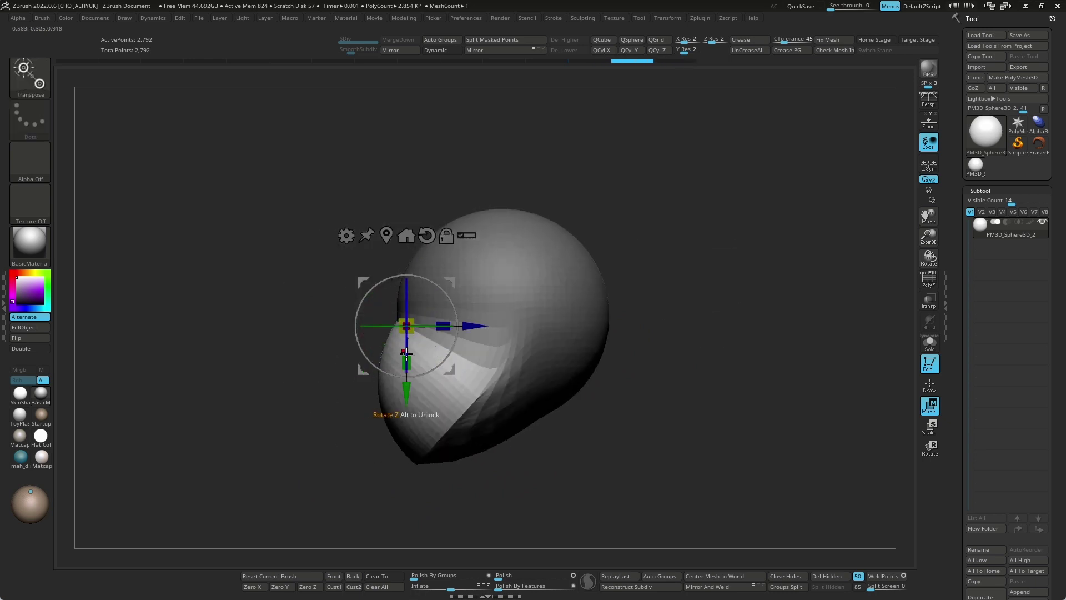
key(ctrl+z)
key(ctrl+z)
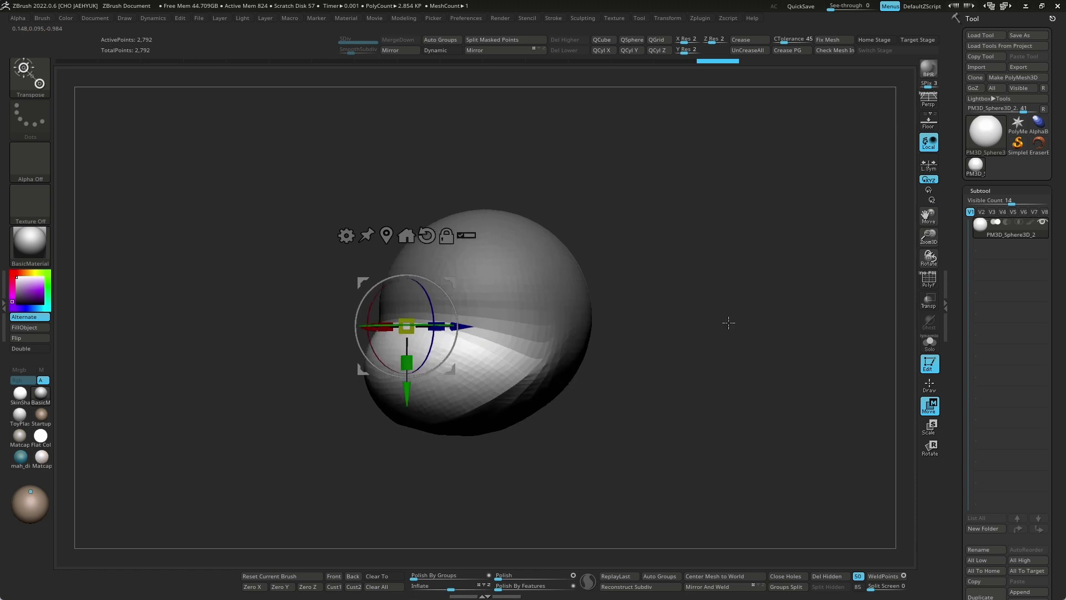
drag(726, 316, 752, 324)
key(f)
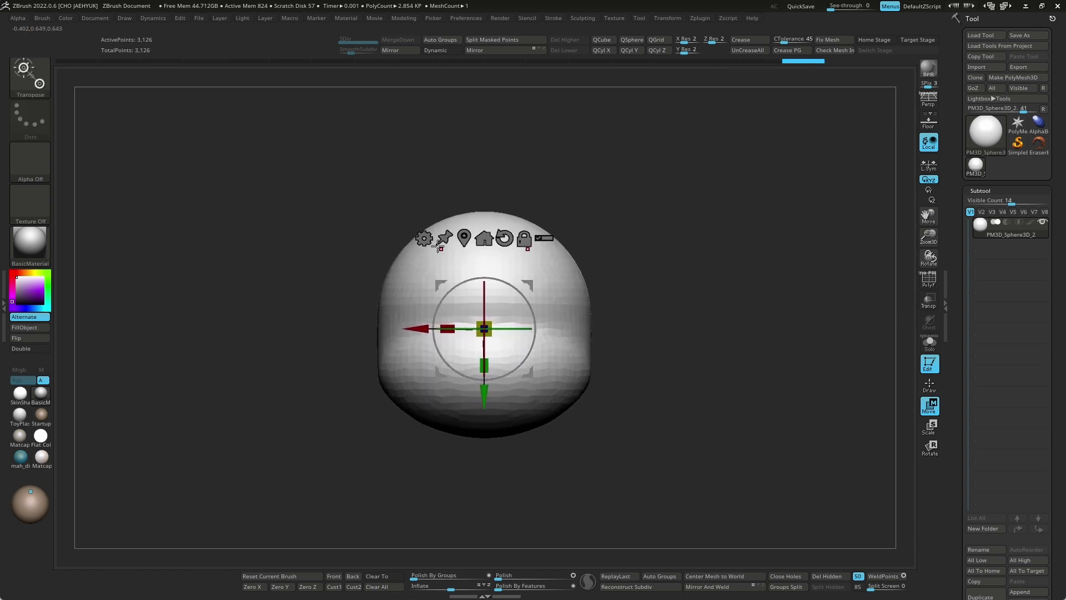
Flatten the sphere's left side with a gizmo deformer and push in its right side with Move.
click(423, 238)
click(425, 289)
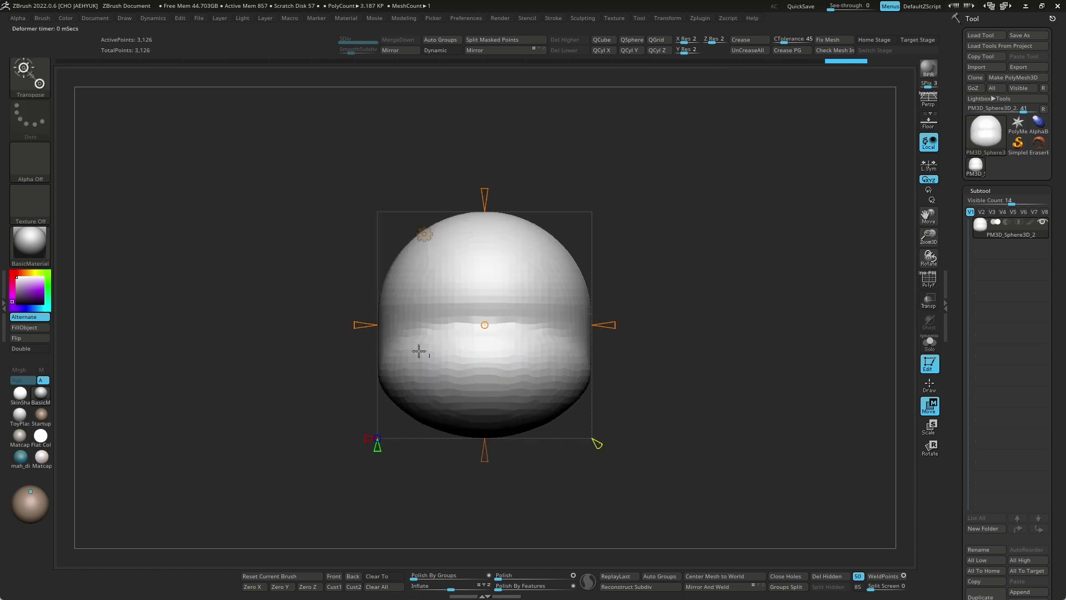
drag(399, 327, 419, 326)
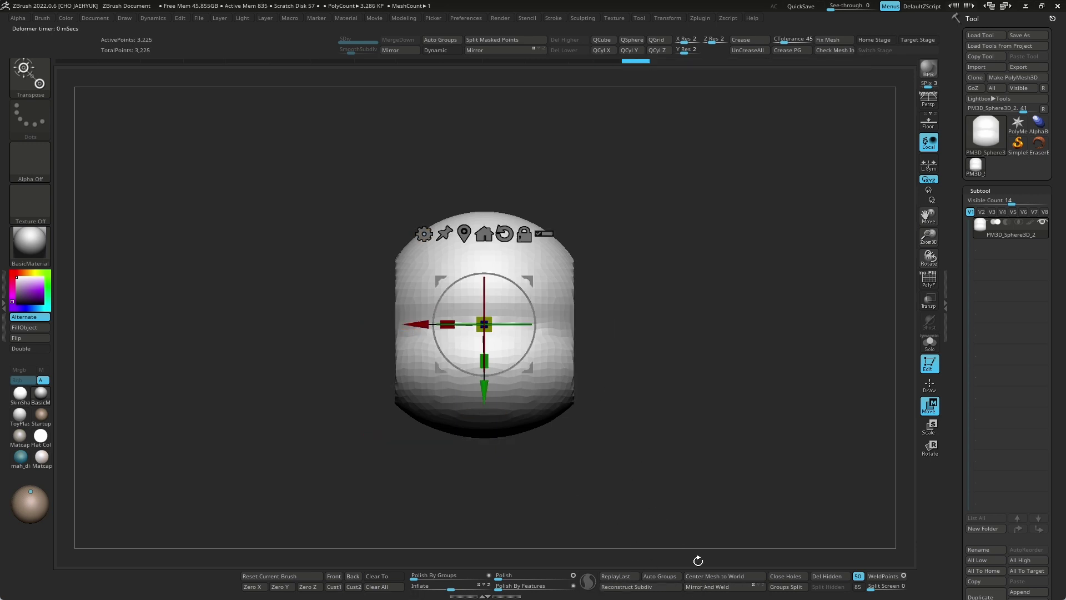
key(q)
mouse_move(671, 355)
mouse_down()
mouse_move(524, 305)
mouse_move(662, 298)
mouse_up()
Blend away the flat cut face with the TrimDynamic brush.
key(b)
key(t)
key(d)
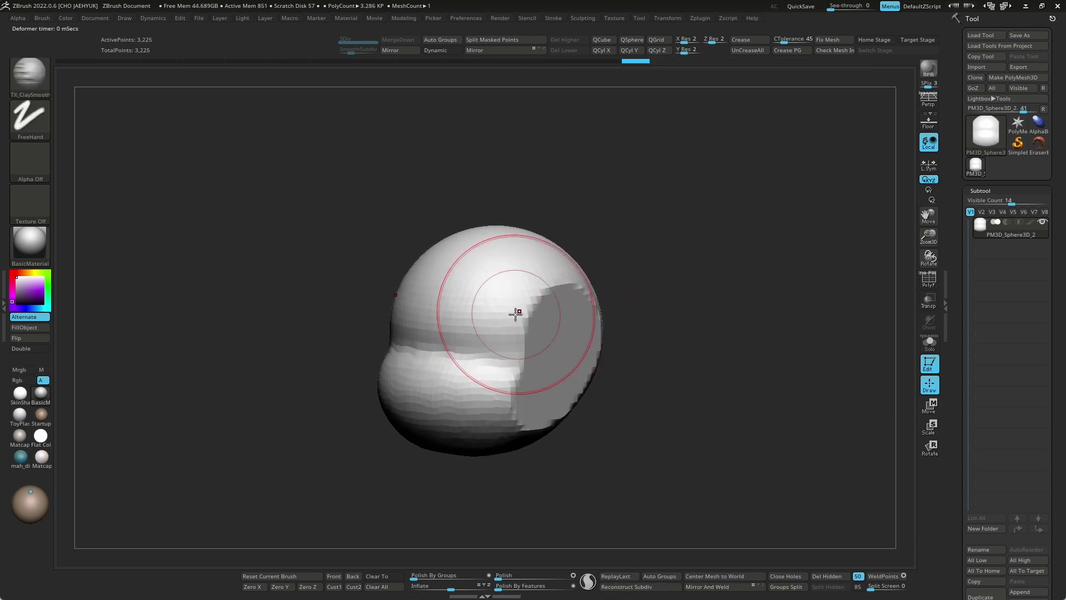
drag(542, 309, 500, 374)
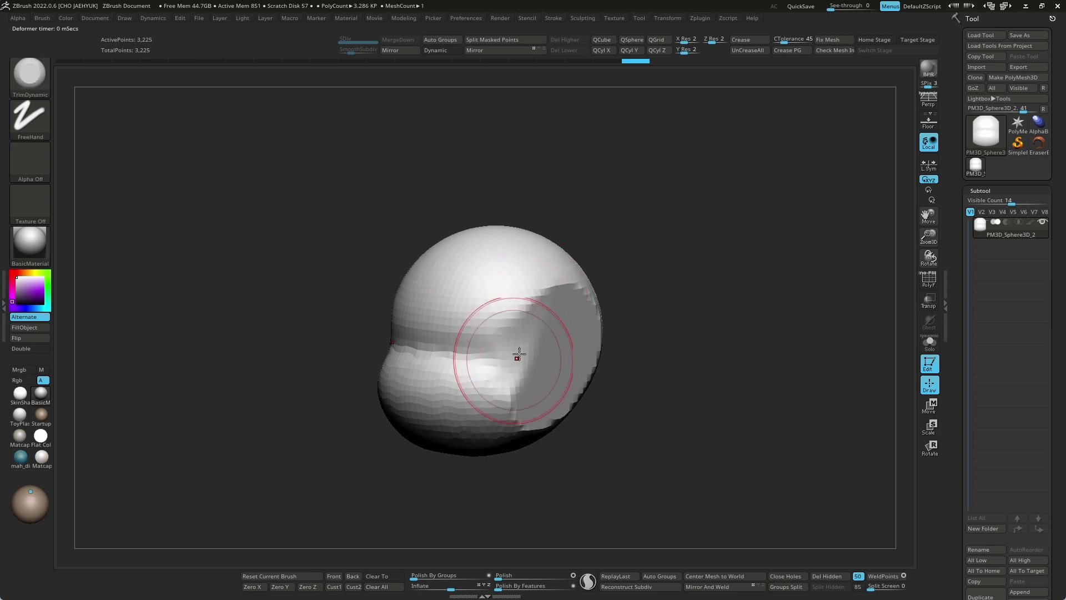
mouse_move(655, 367)
mouse_down()
mouse_move(685, 352)
mouse_move(509, 352)
mouse_move(535, 352)
mouse_move(519, 421)
mouse_move(538, 409)
mouse_move(483, 409)
mouse_up()
drag(711, 348, 669, 331)
Shift-smooth the lumpy surface all around the head.
mouse_move(462, 400)
shift+mouse_down()
mouse_move(483, 352)
mouse_move(528, 326)
shift+mouse_up()
mouse_move(622, 310)
mouse_down()
mouse_move(589, 328)
mouse_move(561, 290)
mouse_move(533, 333)
mouse_up()
mouse_move(691, 352)
mouse_down()
mouse_move(499, 296)
mouse_move(489, 361)
mouse_up()
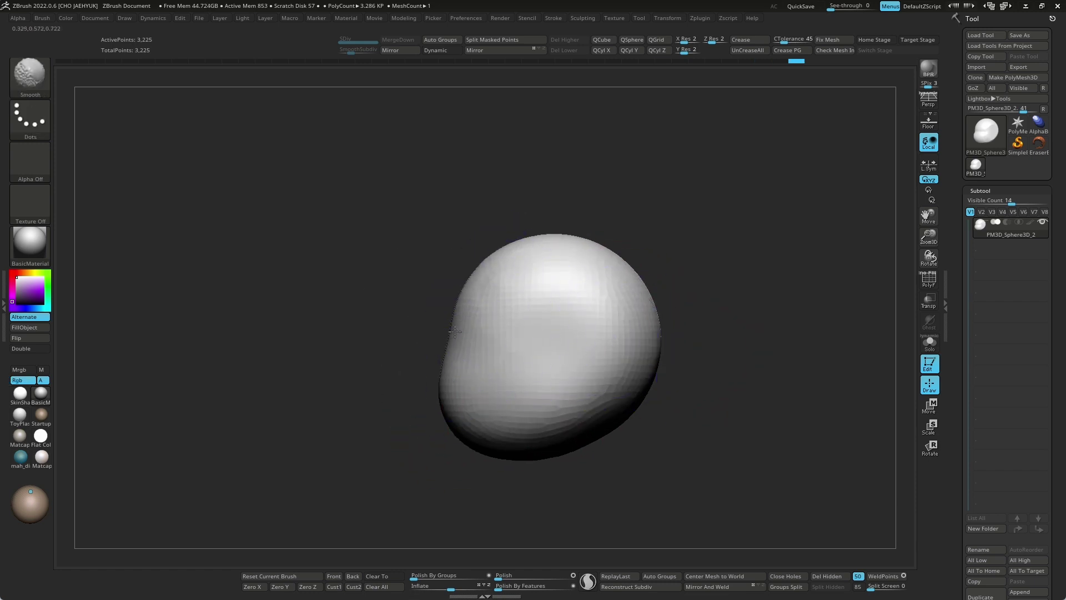
shift+drag(499, 439, 632, 393)
shift+drag(480, 293, 506, 267)
mouse_move(694, 333)
mouse_down()
mouse_move(724, 350)
mouse_move(773, 352)
mouse_move(727, 351)
mouse_up()
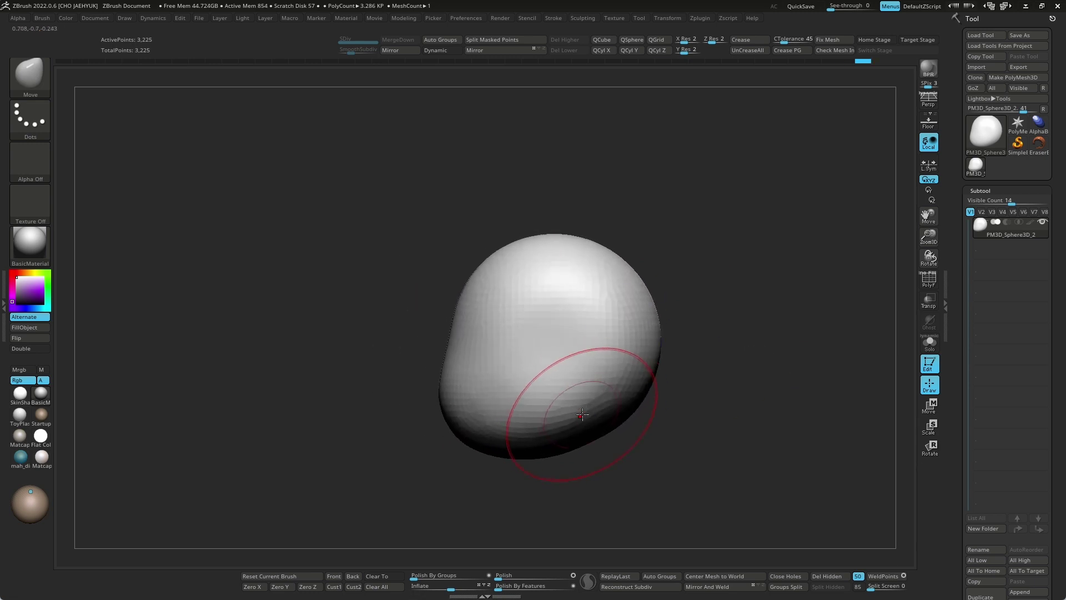
Bulge out and soften the lower silhouette, turning the head to face forward.
drag(603, 431, 604, 437)
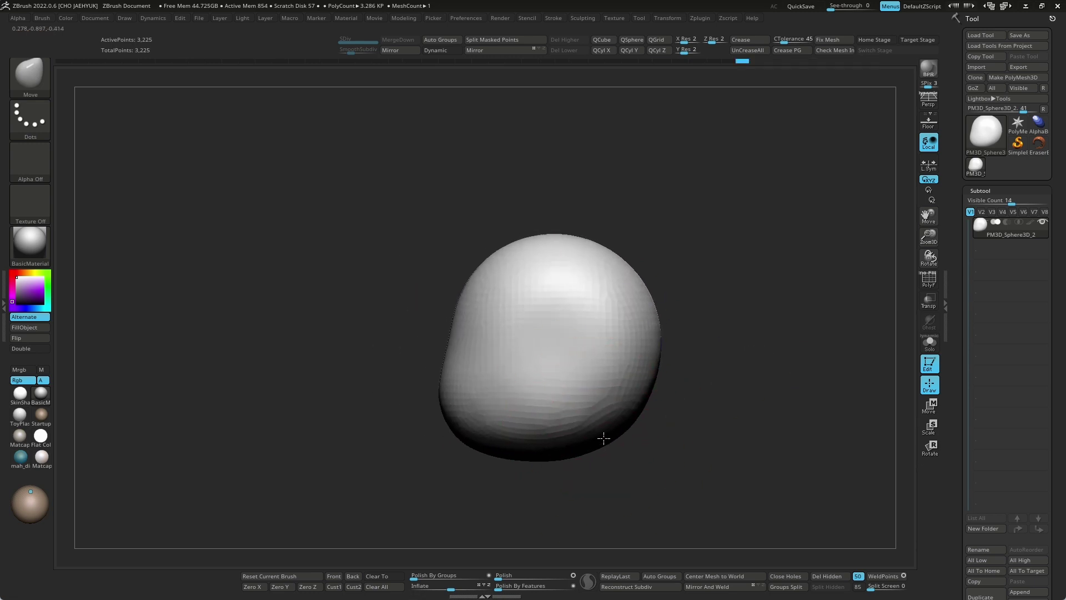
shift+drag(572, 316, 564, 378)
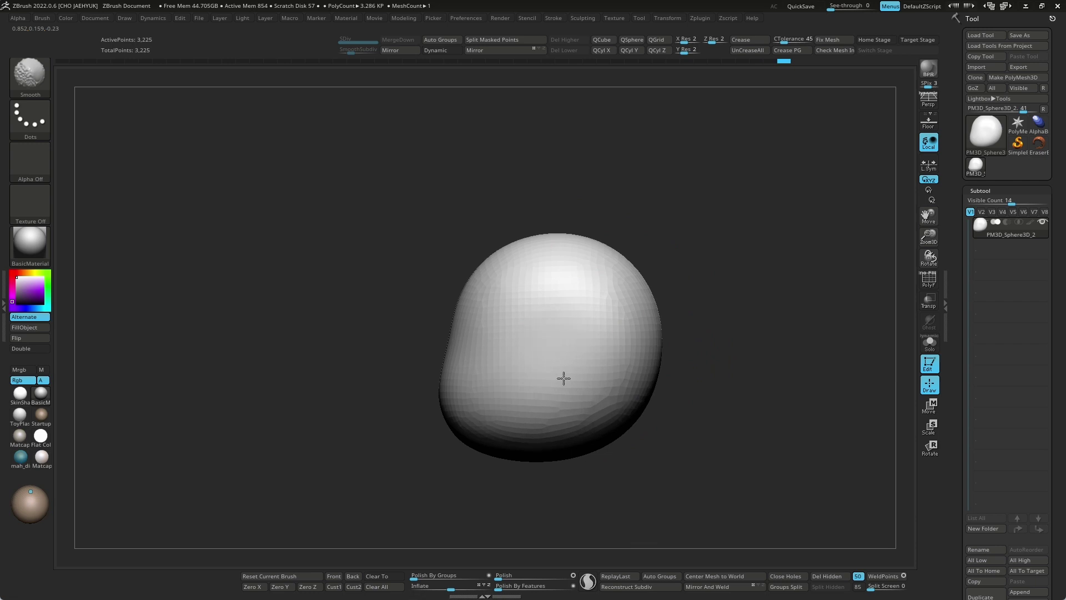
shift+drag(721, 340, 810, 353)
mouse_move(698, 359)
mouse_down()
mouse_move(594, 350)
mouse_move(608, 336)
mouse_up()
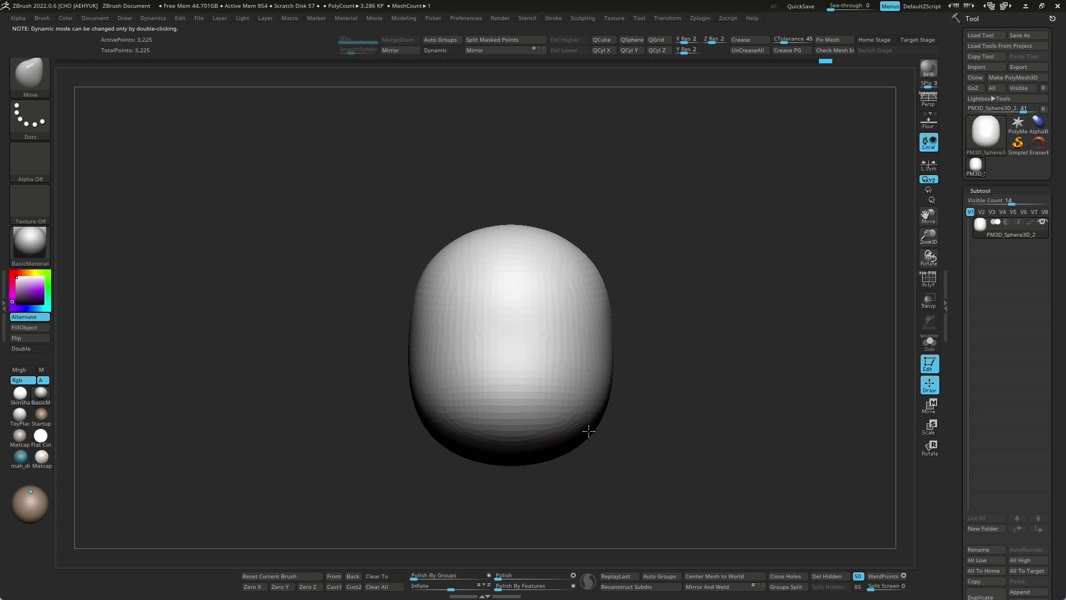
mouse_move(666, 359)
mouse_down()
mouse_move(702, 378)
mouse_move(704, 399)
mouse_move(690, 394)
mouse_move(690, 404)
mouse_up()
Reduce the brush Draw Size to 99.
key(s)
key(s)
mouse_move(693, 357)
mouse_down()
mouse_move(688, 367)
mouse_move(642, 318)
mouse_up()
key(s)
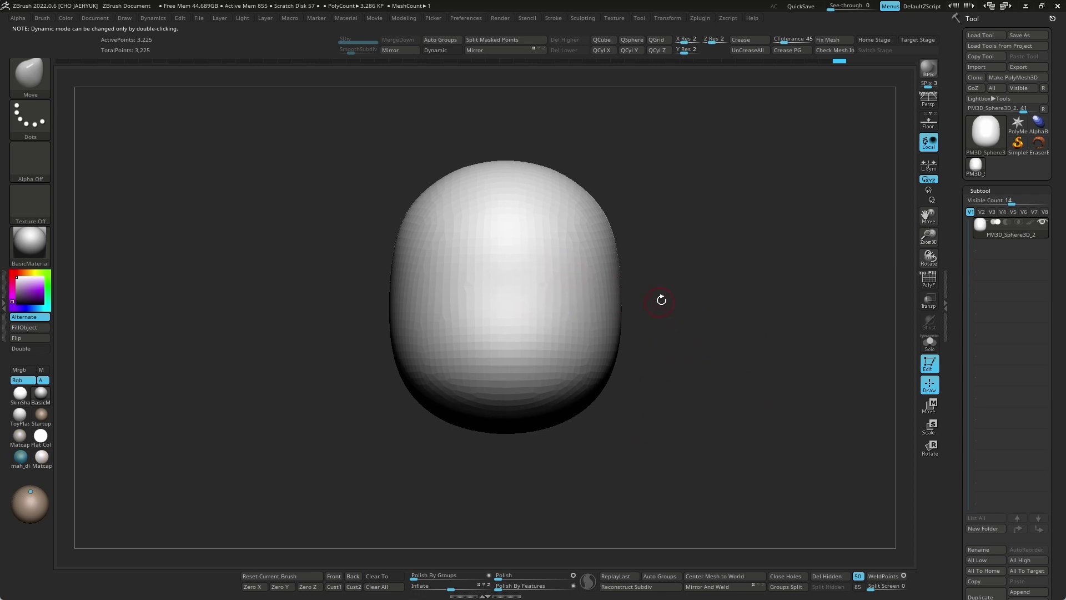
key(space)
Enable red polypaint and paint two horizontal guide lines across the lower face.
click(654, 361)
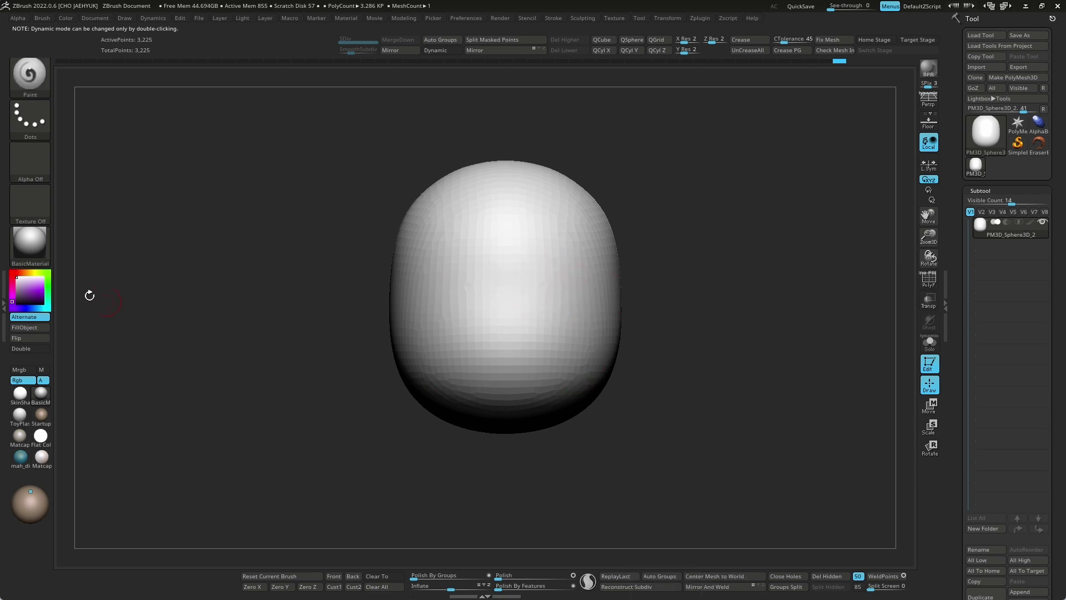
click(13, 272)
click(1029, 223)
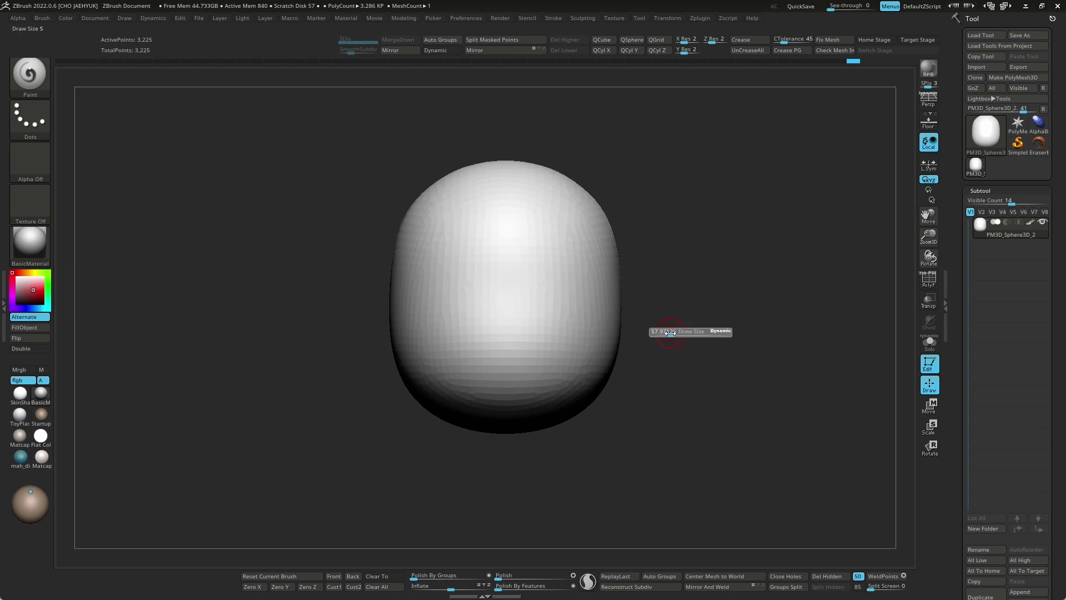
mouse_move(707, 333)
mouse_down()
mouse_move(526, 328)
mouse_move(634, 333)
mouse_up()
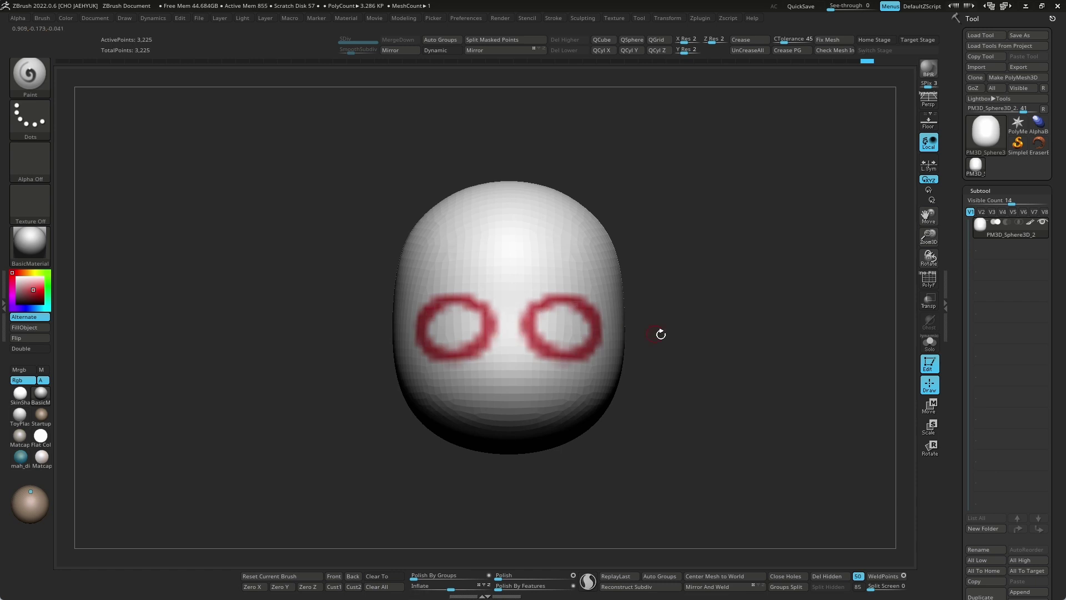
drag(408, 378, 622, 380)
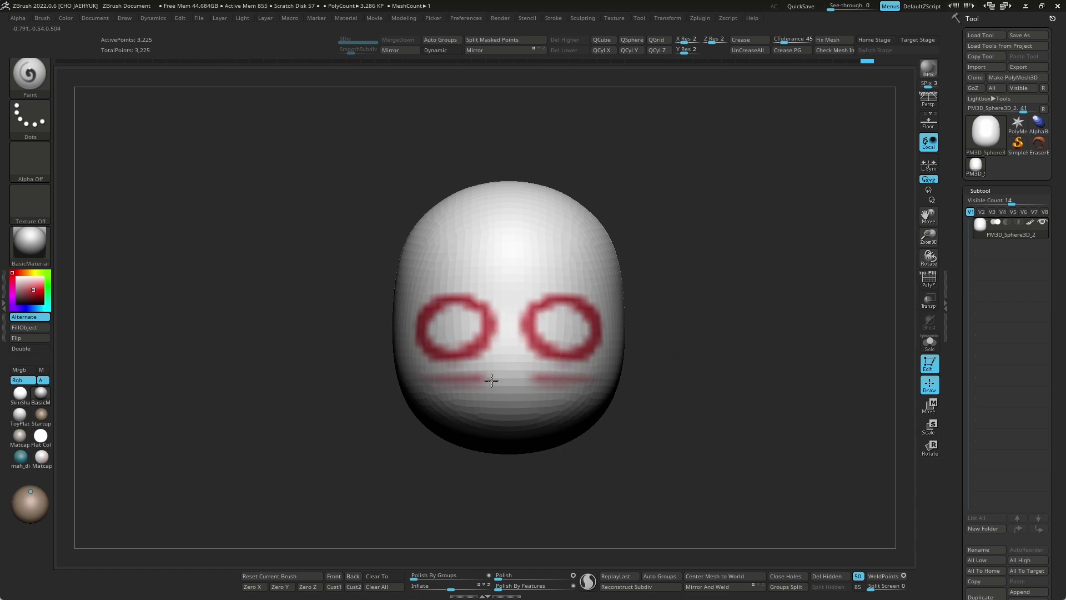
drag(438, 415, 589, 414)
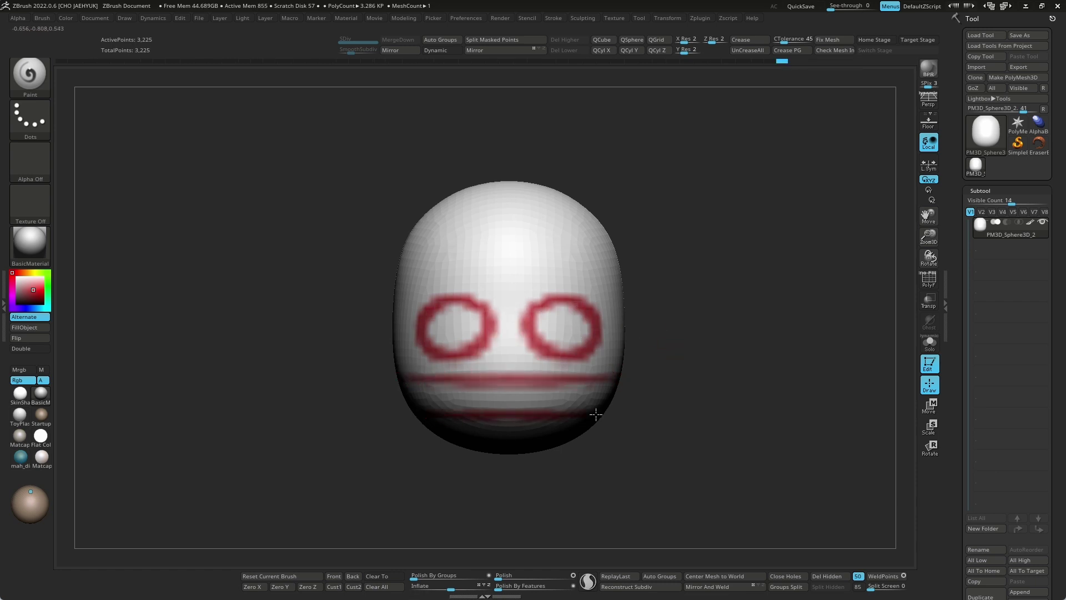
Reposition the light to brighten the lower face and top of the head.
mouse_move(745, 397)
mouse_down()
mouse_move(764, 348)
mouse_move(627, 348)
mouse_up()
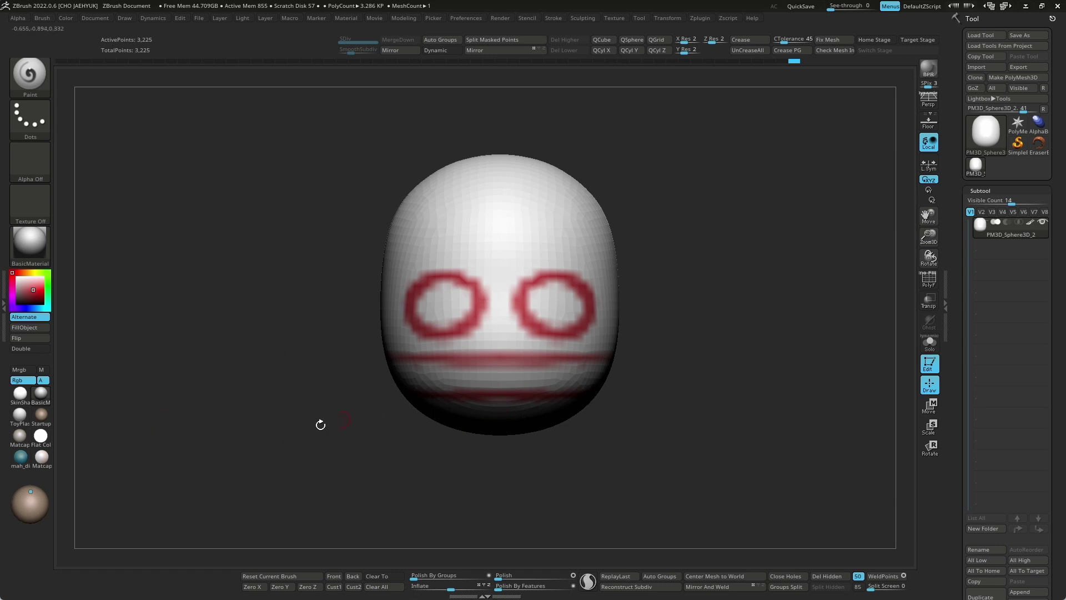
drag(32, 494, 27, 492)
mouse_move(657, 363)
mouse_down()
mouse_move(710, 322)
mouse_move(705, 339)
mouse_up()
drag(31, 501, 29, 491)
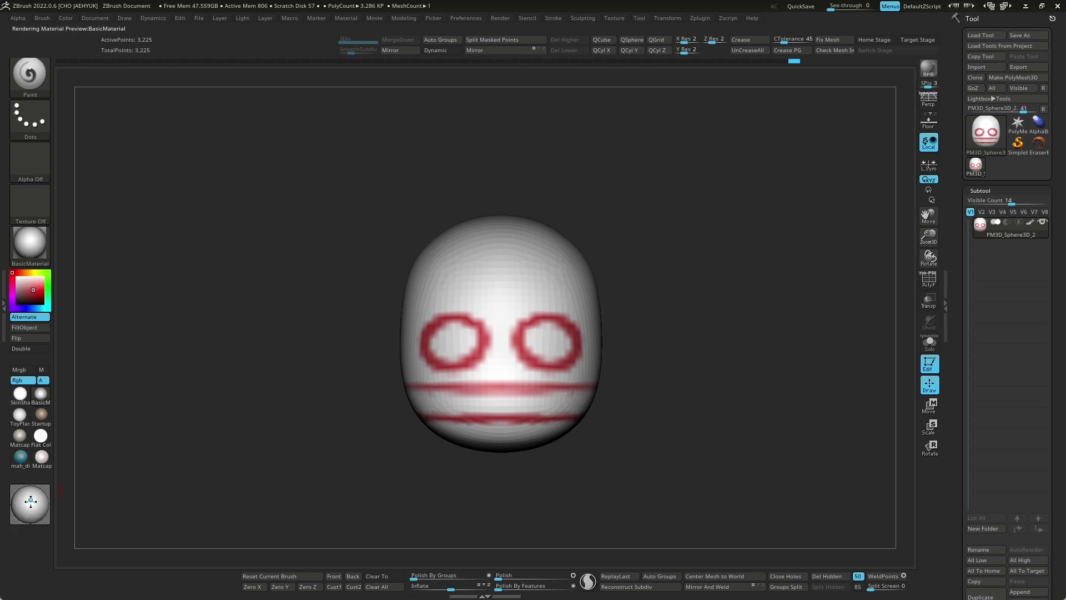
key(b)
key(m)
key(v)
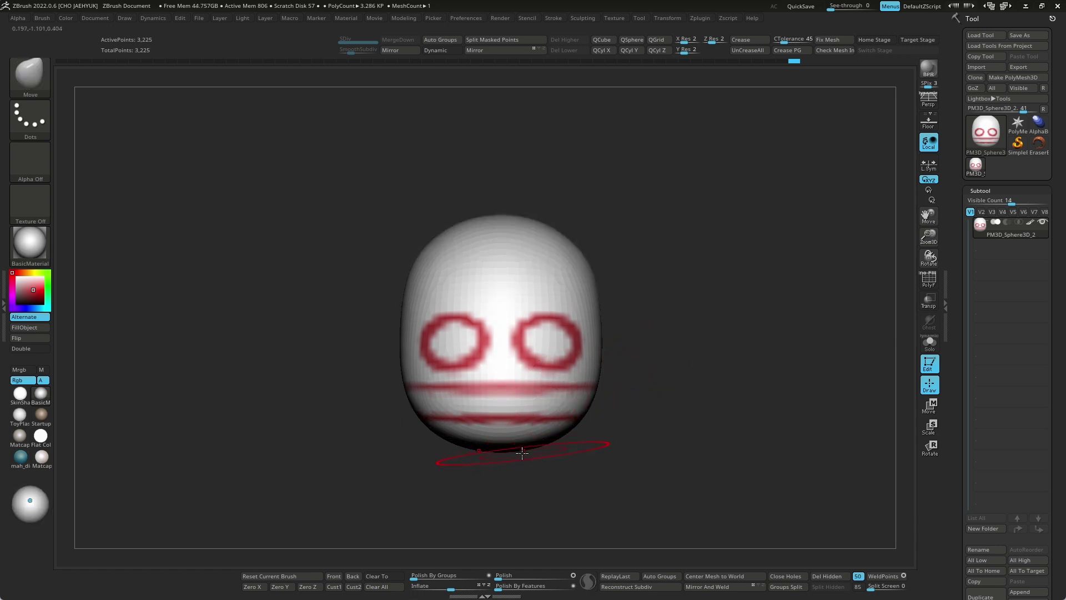
Orbit the head between side and front views and adjust the Move brush size.
drag(600, 448, 569, 460)
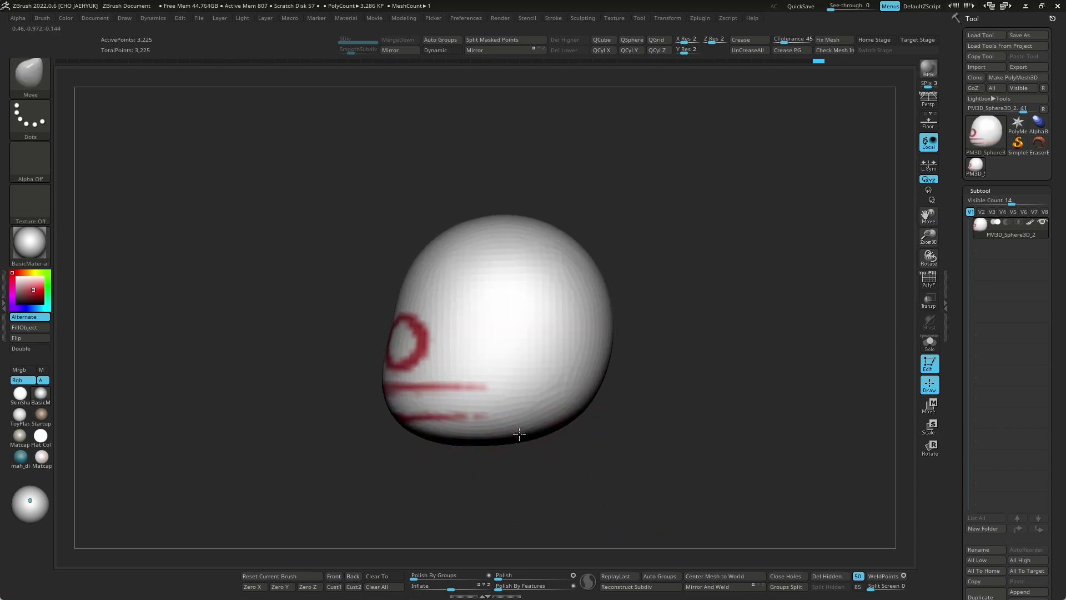
drag(519, 434, 669, 399)
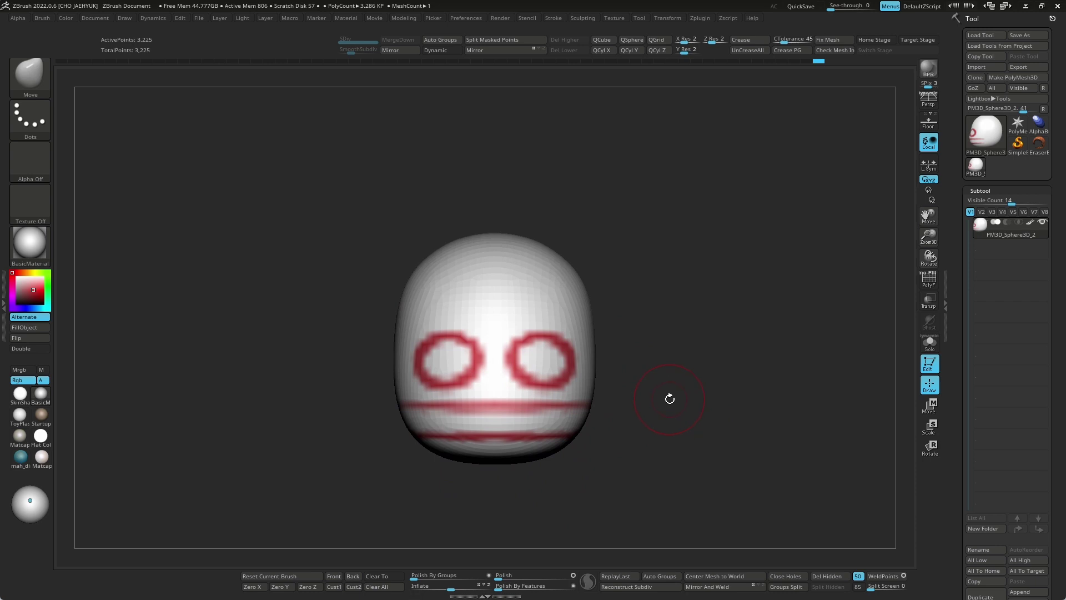
drag(669, 399, 688, 398)
key(s)
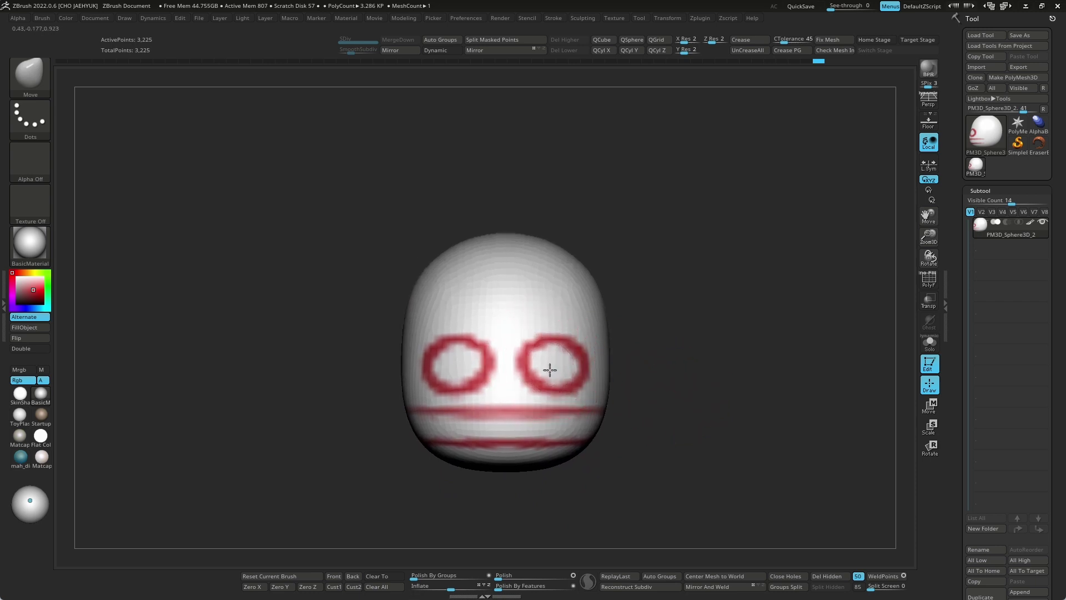
drag(682, 367, 542, 369)
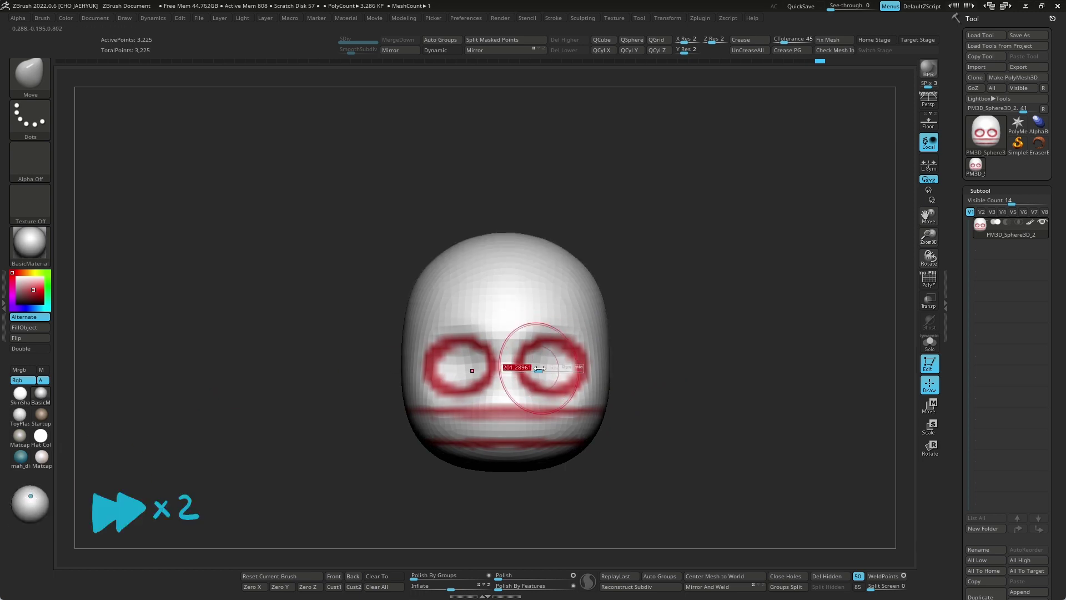
Push the face and cheeks outward from three-quarter views with an enlarged Move brush.
drag(761, 347, 776, 265)
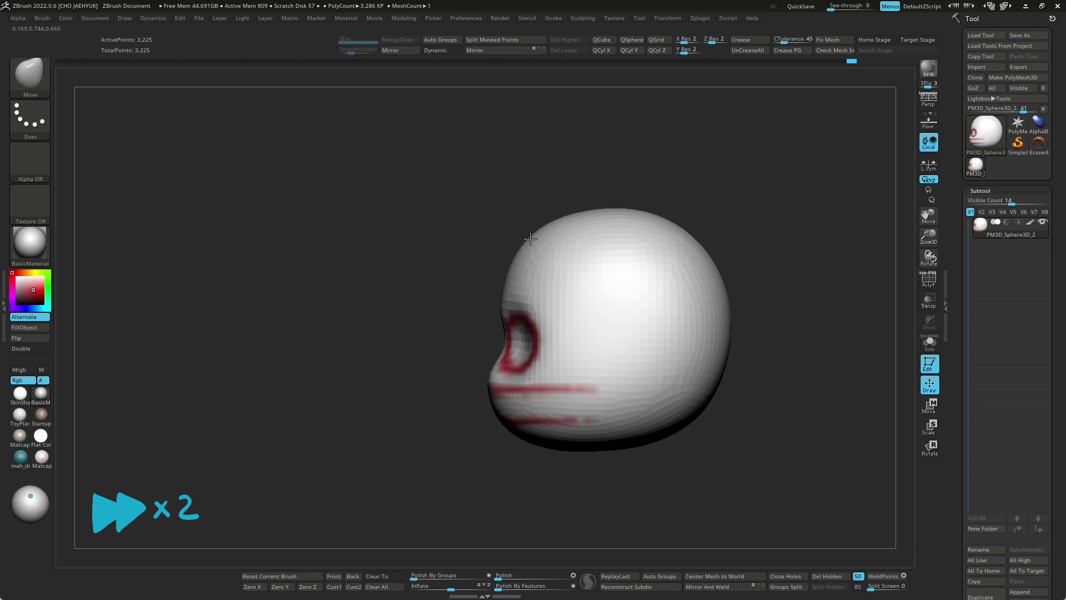
shift+drag(716, 233, 764, 237)
mouse_move(690, 361)
mouse_down()
mouse_move(664, 364)
mouse_move(711, 350)
mouse_move(527, 364)
mouse_up()
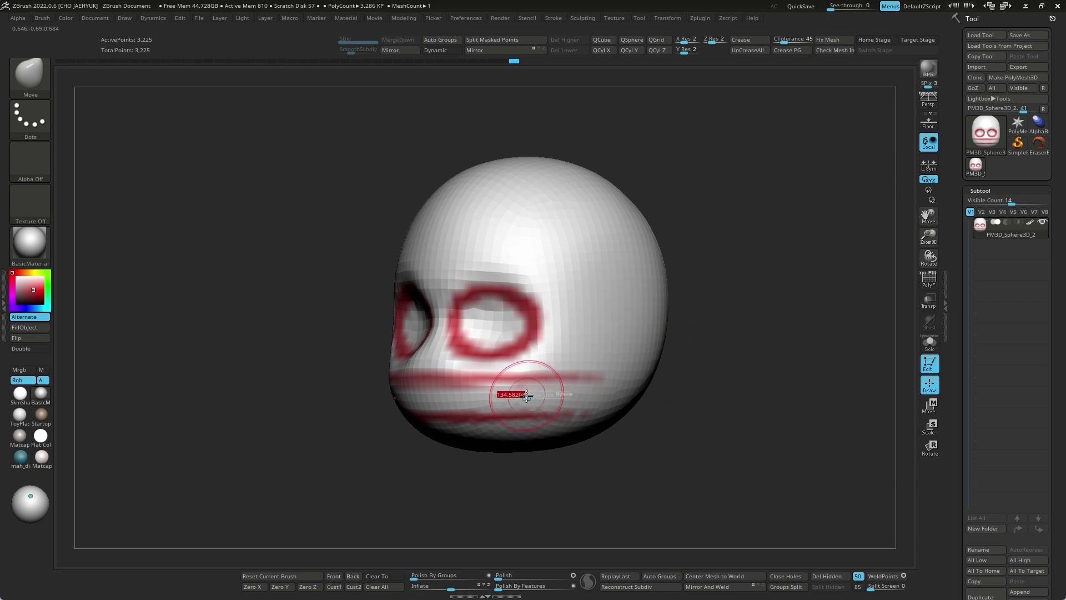
drag(686, 367, 716, 362)
key(bracketright)
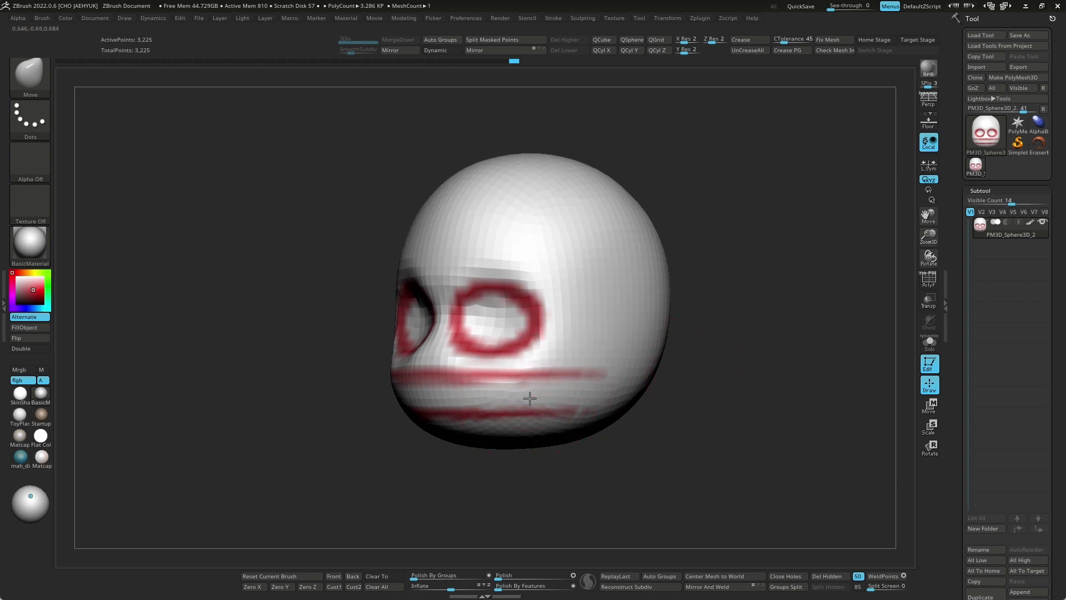
drag(709, 357, 530, 389)
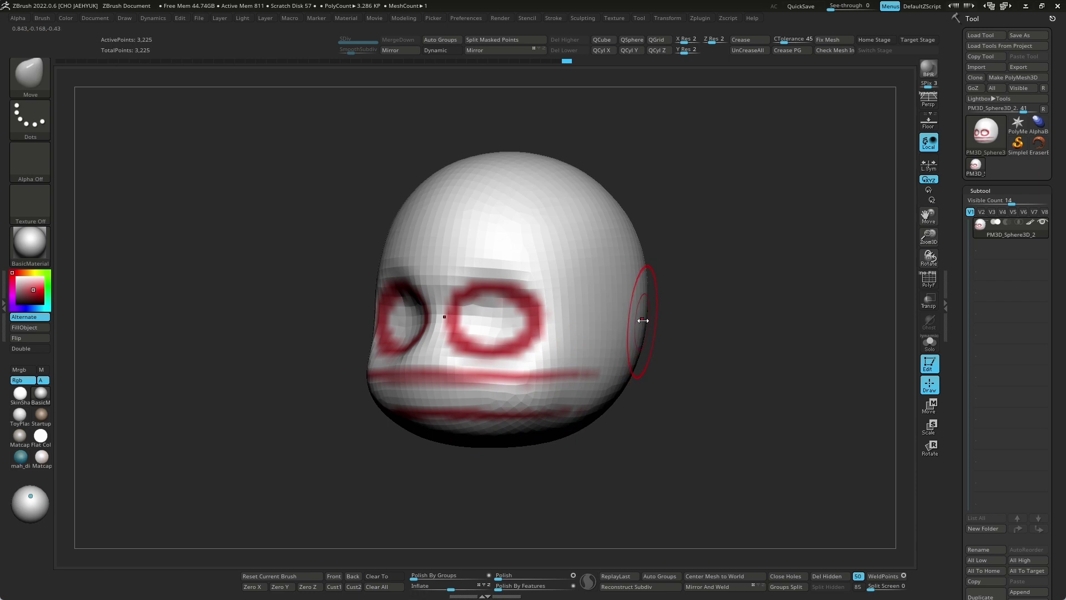
key(space)
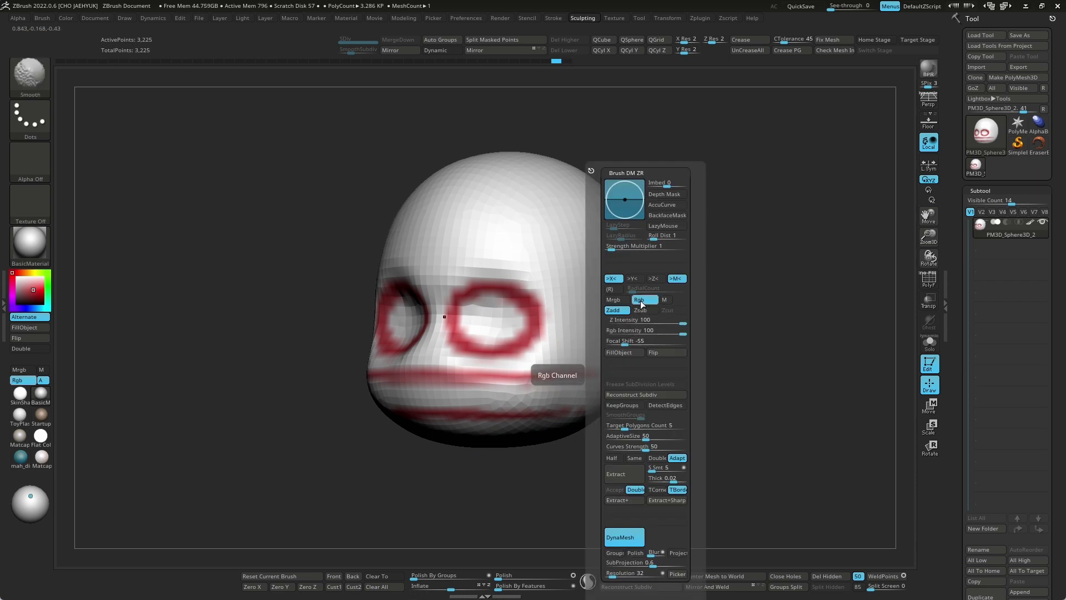
Stop smoothing from blurring polypaint and smooth the lower face symmetrically from the front.
click(643, 303)
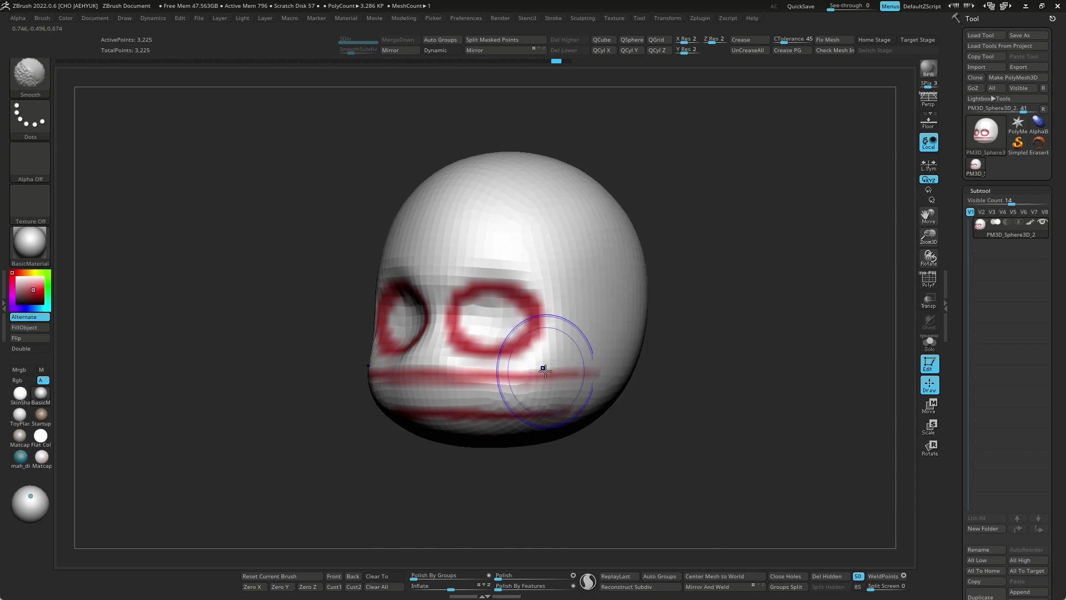
shift+drag(714, 357, 709, 352)
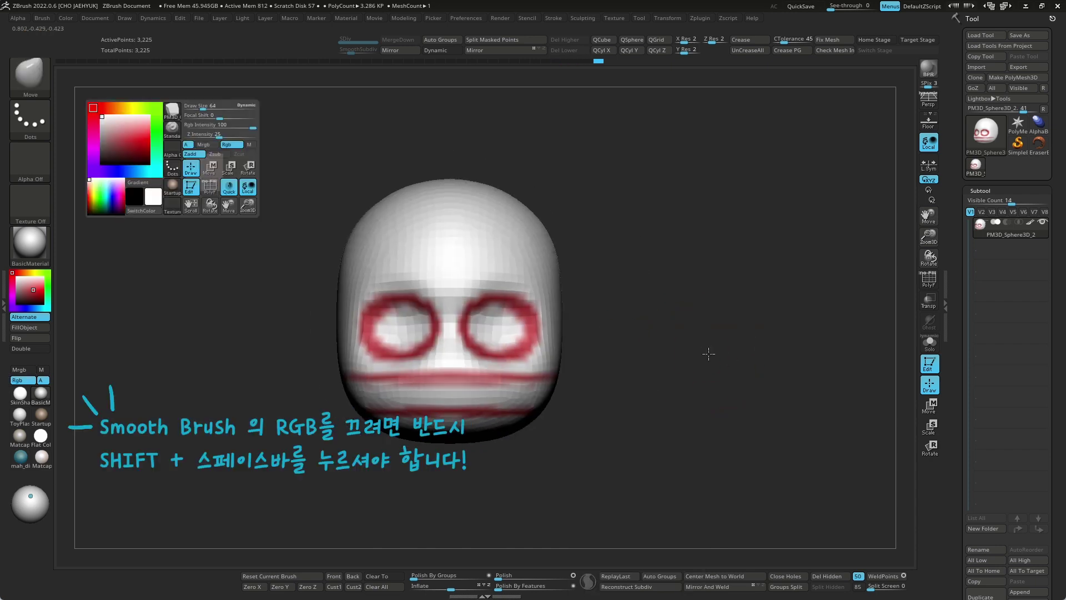
mouse_move(557, 392)
shift+mouse_down()
mouse_move(559, 402)
mouse_move(543, 388)
shift+mouse_up()
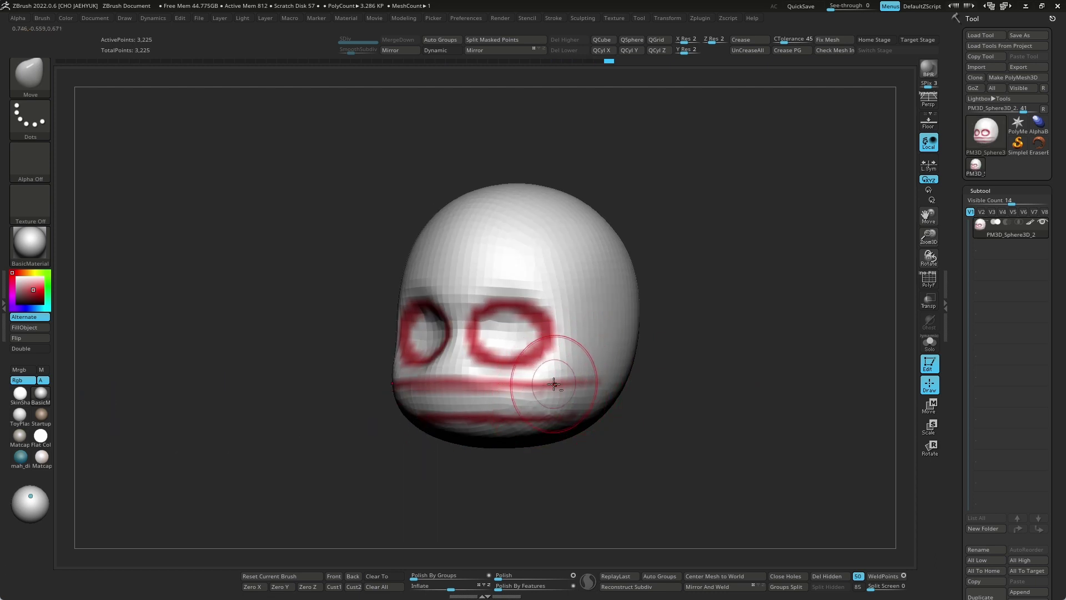
shift+drag(631, 356, 638, 352)
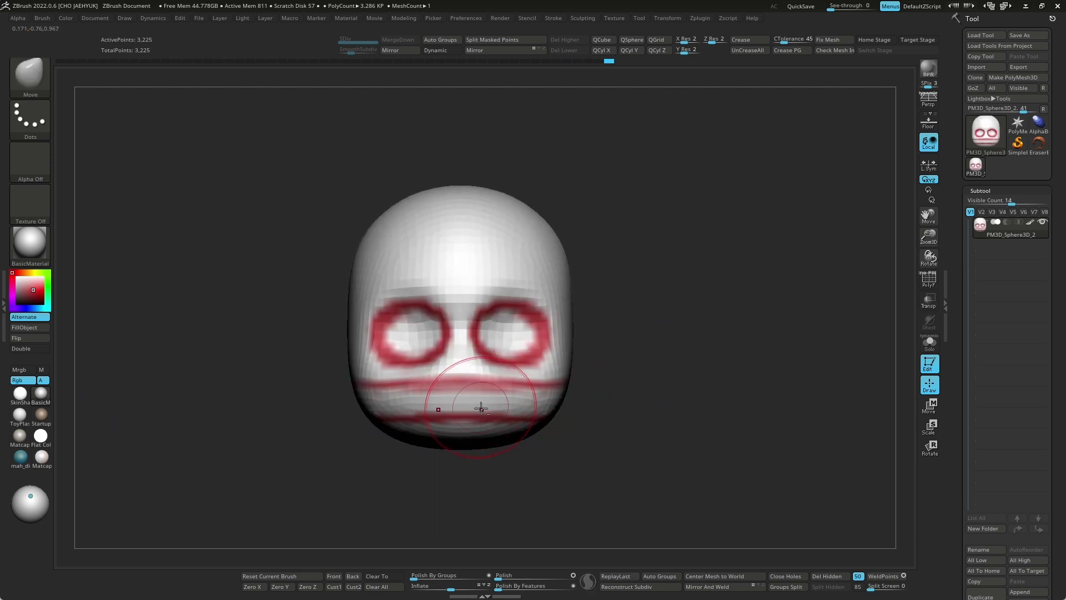
Orbit the head through both profiles and three-quarter views to inspect its shape.
drag(598, 399, 716, 414)
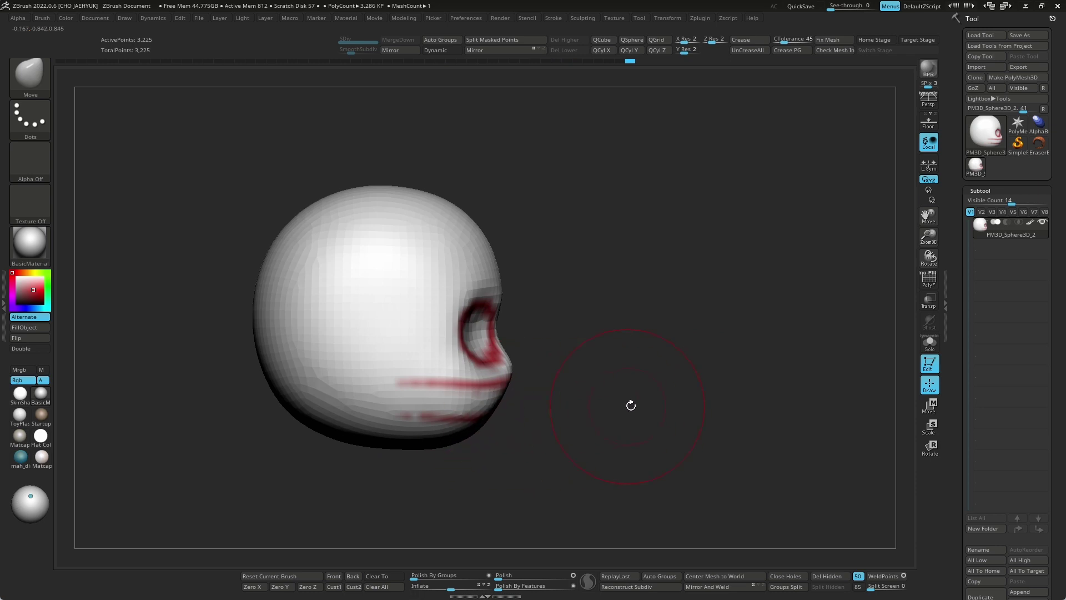
drag(613, 408, 475, 407)
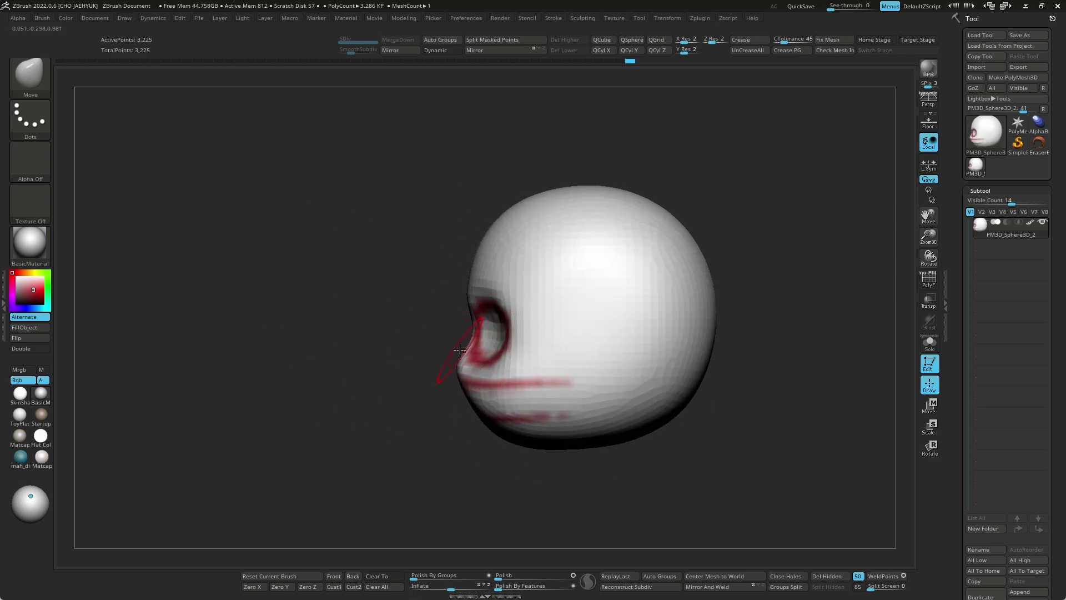
mouse_move(438, 362)
mouse_down()
mouse_move(681, 382)
mouse_move(654, 388)
mouse_move(659, 376)
mouse_move(688, 426)
mouse_move(569, 356)
mouse_move(716, 309)
mouse_up()
scroll(651, 381, up, 2)
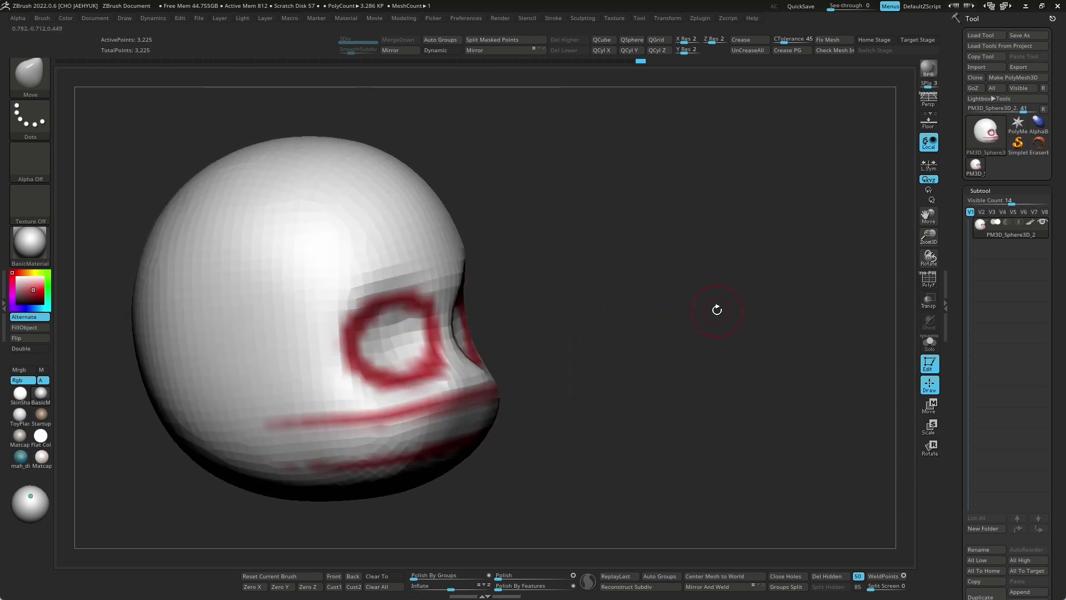
drag(622, 301, 715, 262)
key(space)
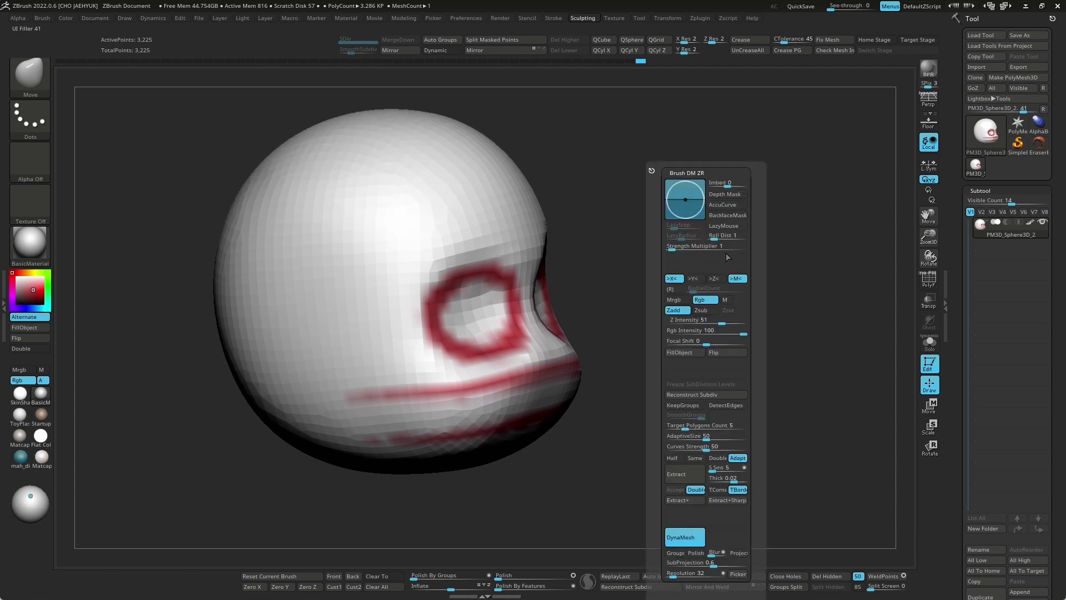
Turn on AccuCurve and try Move strokes on the head's top corners, undoing each one.
click(730, 206)
mouse_move(697, 257)
shift+mouse_down()
mouse_move(623, 167)
mouse_move(720, 124)
shift+mouse_up()
key(ctrl+z)
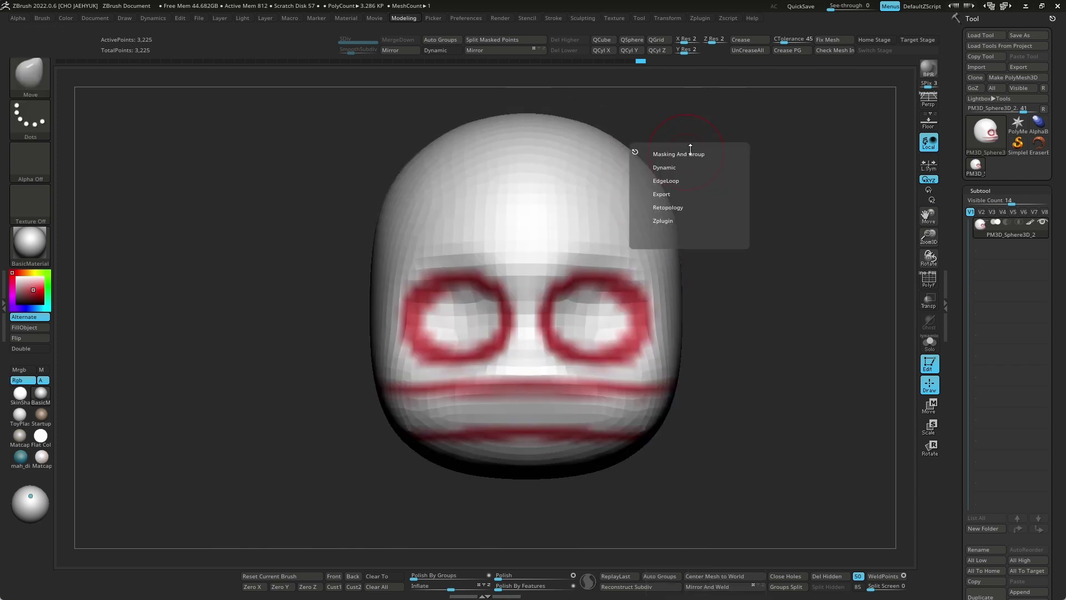
click(695, 167)
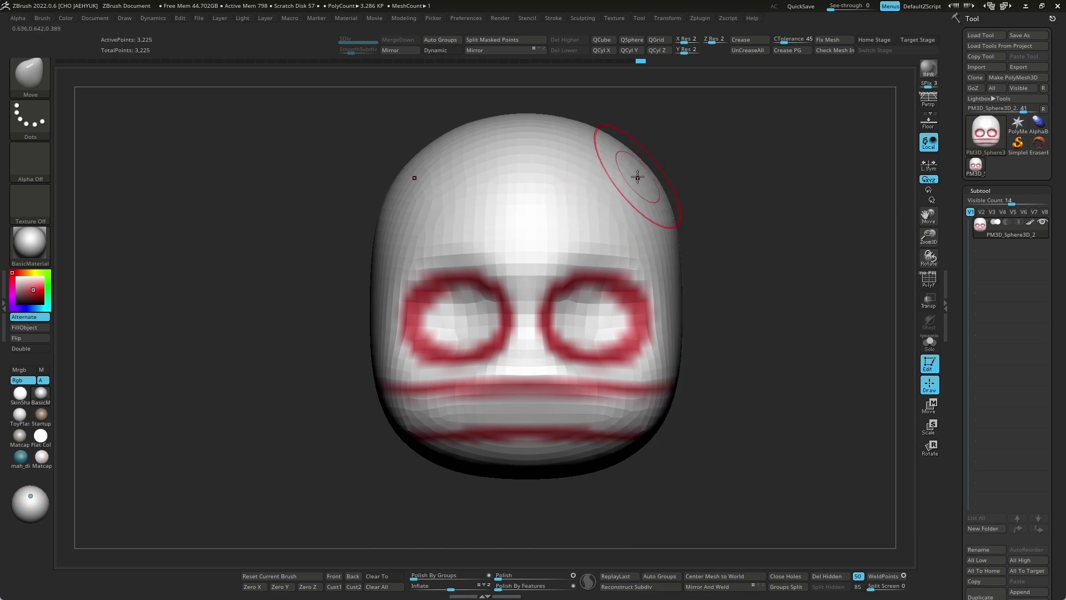
drag(639, 177, 725, 133)
key(ctrl+z)
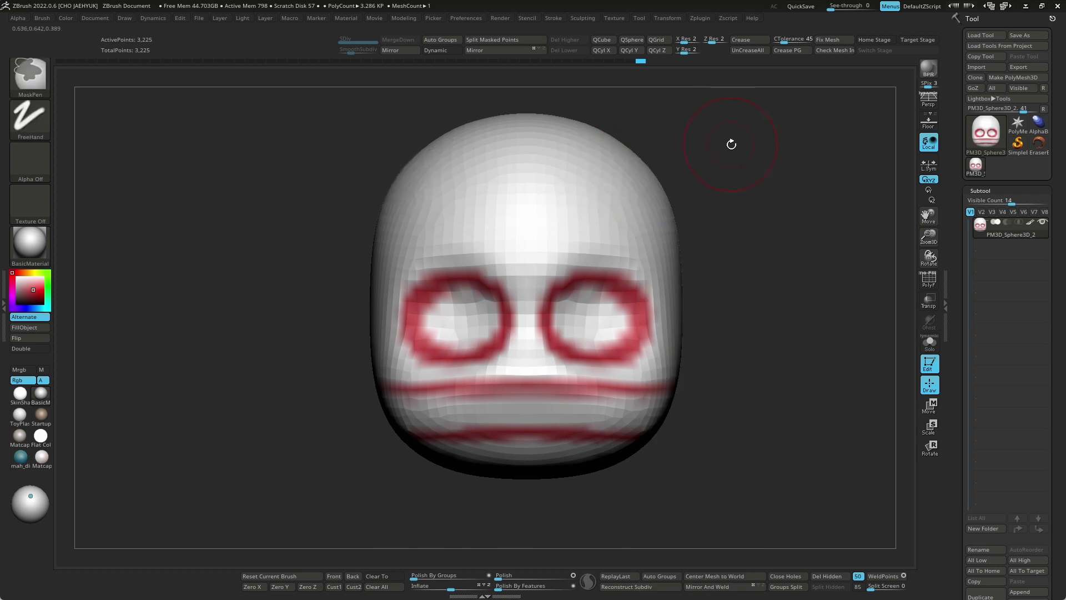
click(755, 180)
drag(623, 178, 733, 134)
key(ctrl+z)
Turn AccuCurve on in the Brush > Curve settings, then view the face in three-quarter view.
click(42, 17)
drag(110, 398, 111, 381)
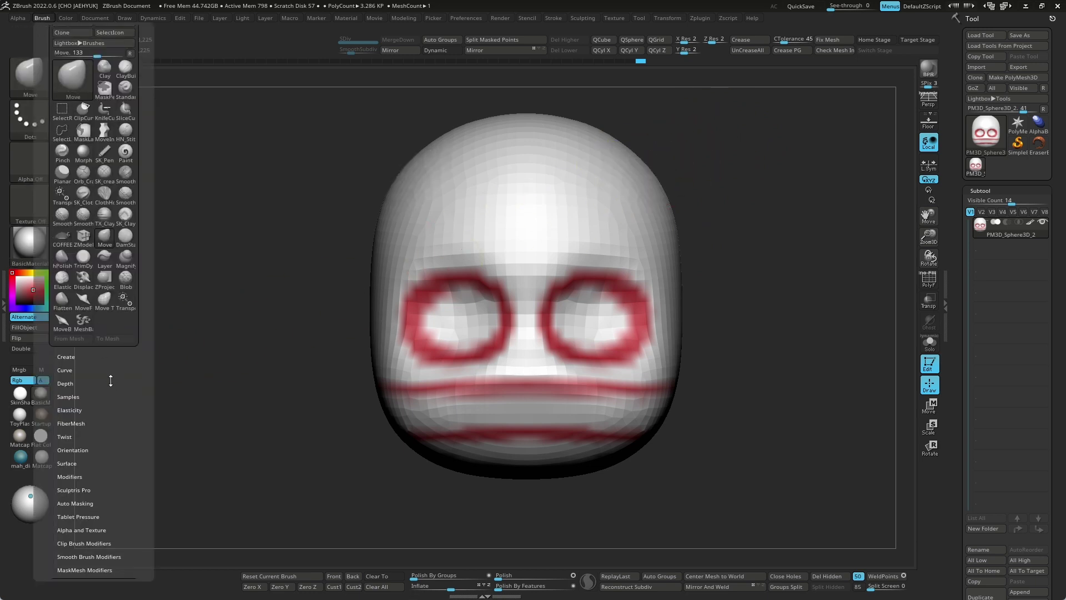
click(81, 370)
click(78, 395)
click(81, 393)
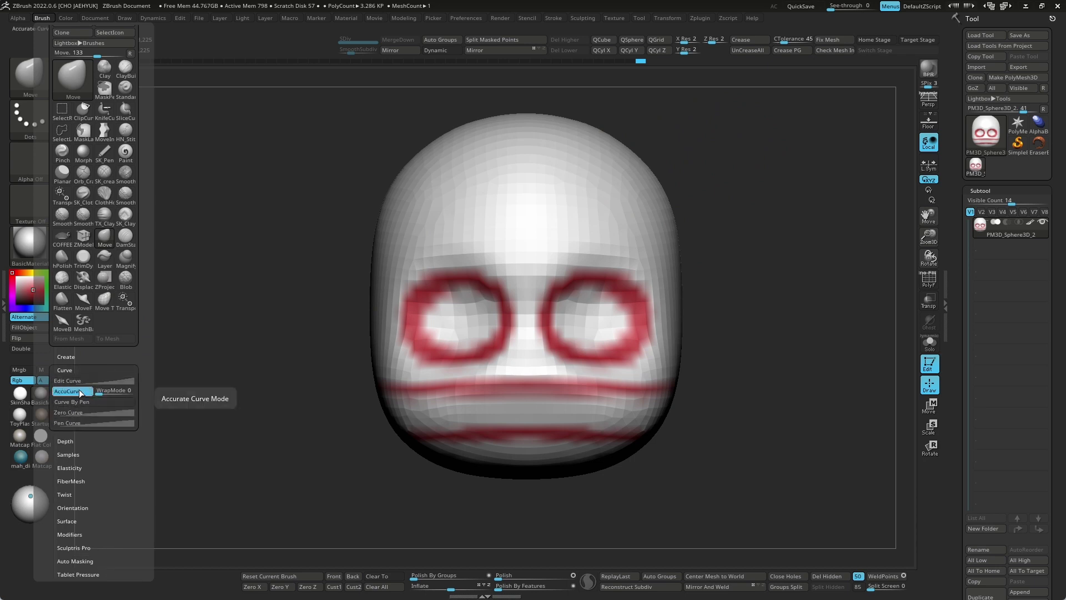
mouse_move(749, 226)
mouse_down()
mouse_move(772, 266)
mouse_move(804, 269)
mouse_move(808, 301)
mouse_move(749, 316)
mouse_move(661, 309)
mouse_up()
drag(400, 431, 420, 341)
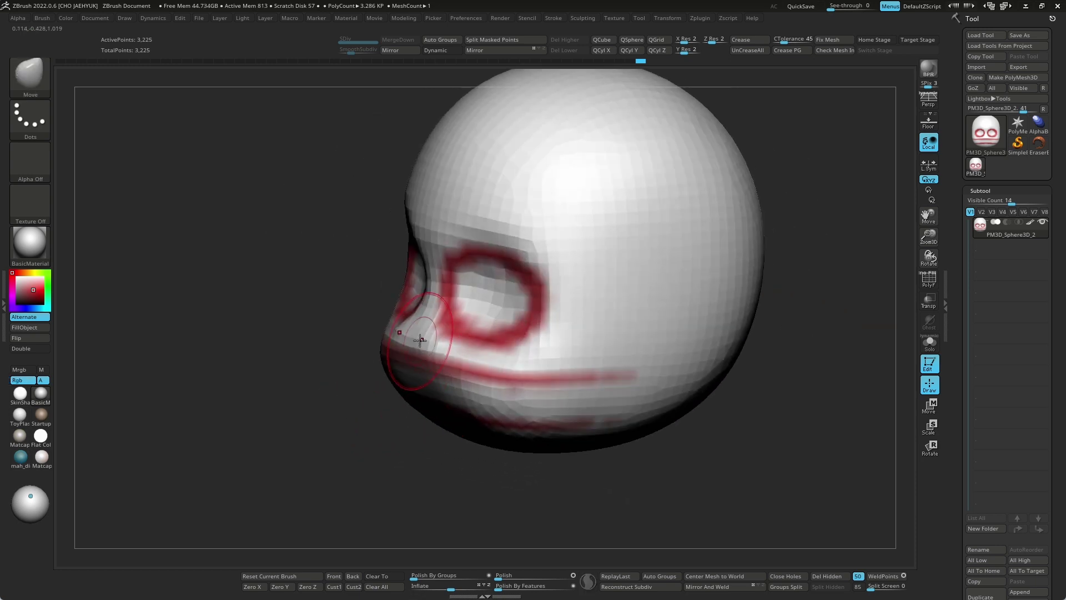
Pull a small pointed nose tip forward below the eyes, checking it from profile and front.
drag(365, 385, 433, 338)
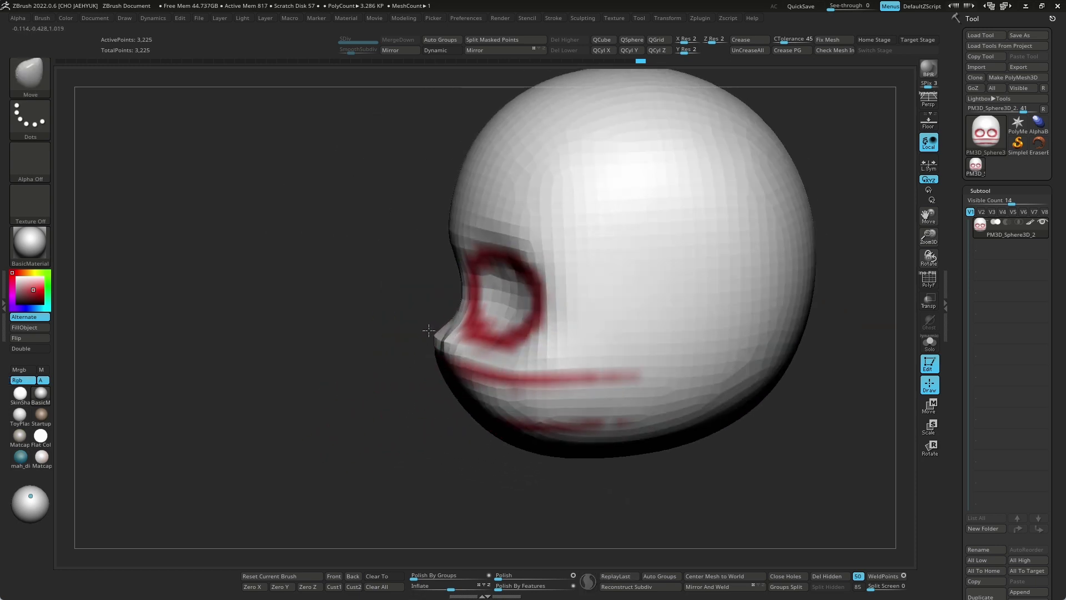
drag(369, 416, 453, 341)
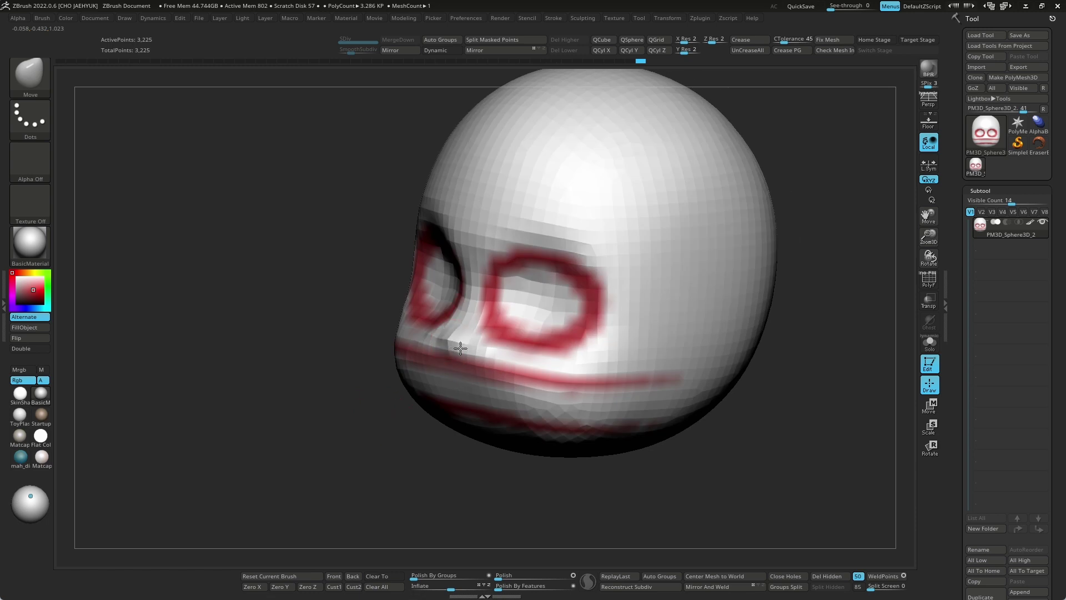
drag(389, 428, 352, 464)
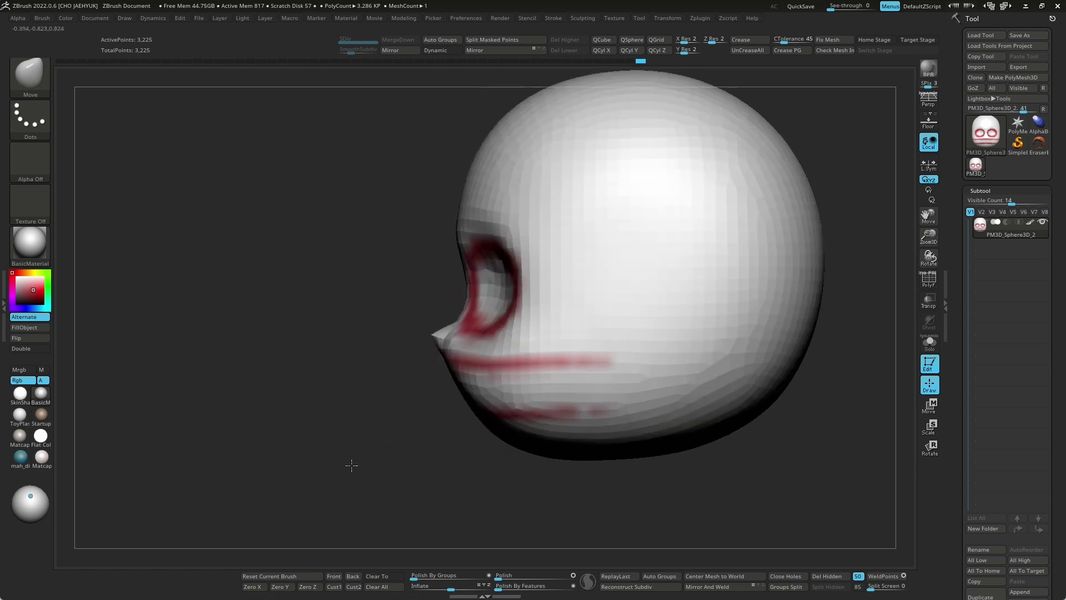
click(443, 329)
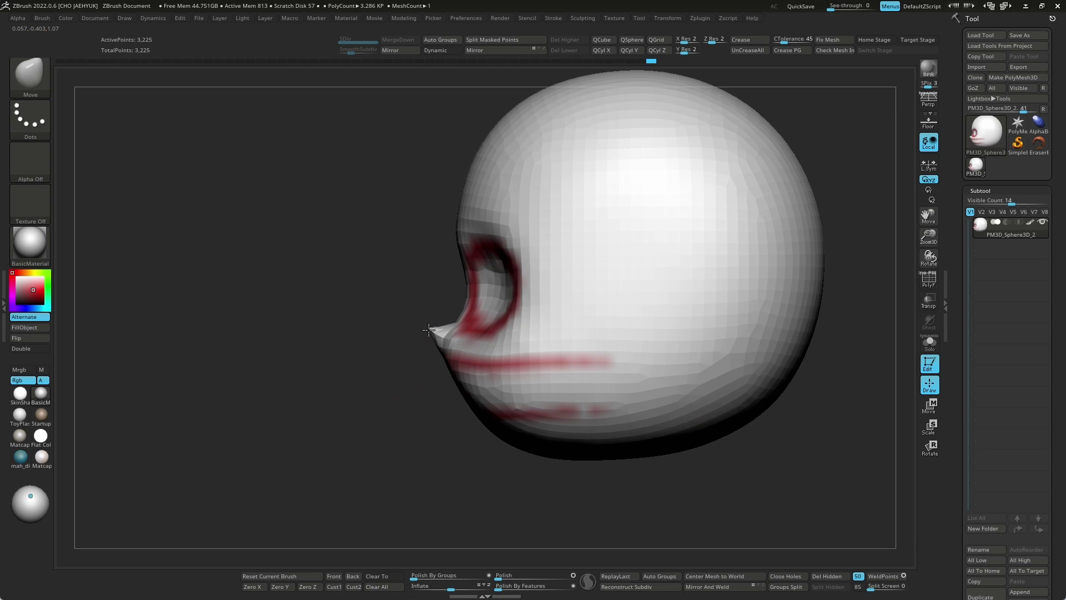
drag(429, 329, 692, 338)
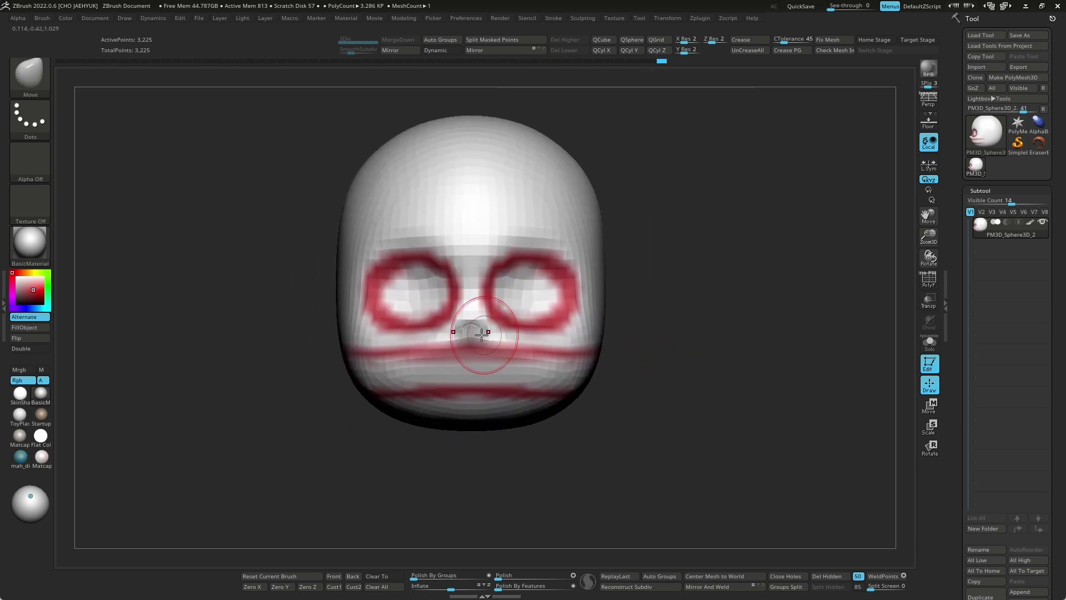
drag(499, 325, 679, 351)
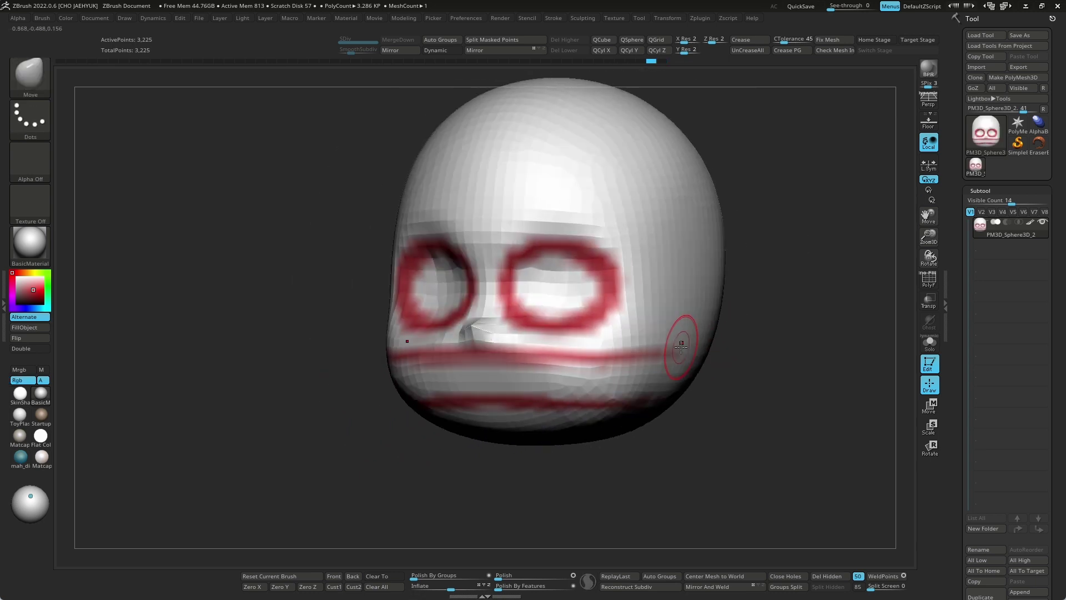
drag(483, 471, 421, 352)
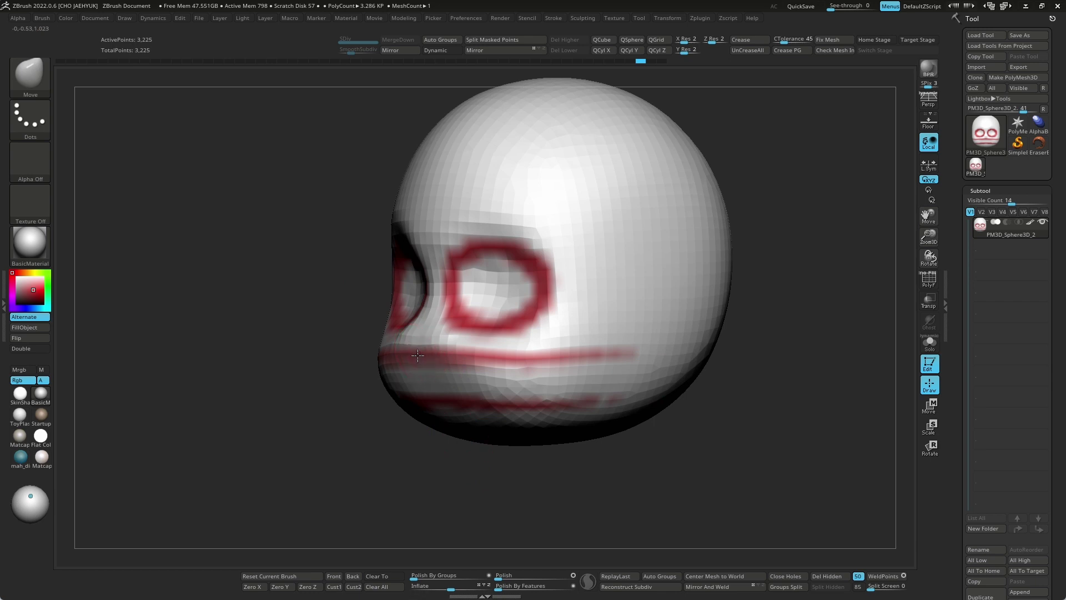
drag(372, 446, 415, 353)
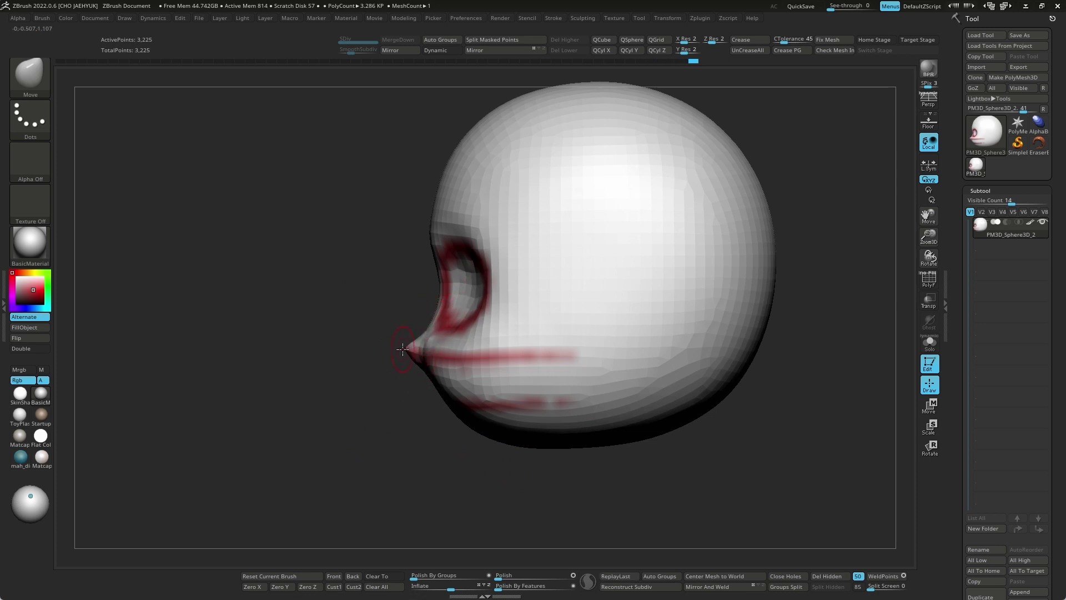
mouse_move(393, 437)
mouse_down()
mouse_move(651, 360)
mouse_move(594, 352)
mouse_up()
drag(731, 338, 762, 301)
key(space)
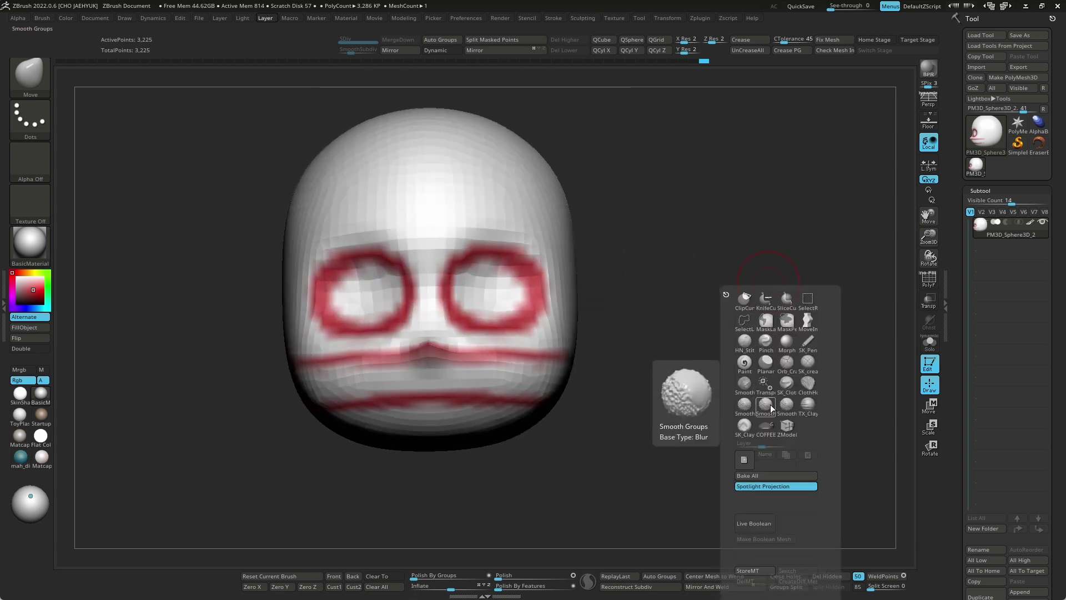
Build up a lip ridge across the mouth with the ClayBuildup brush.
click(765, 340)
drag(633, 418, 472, 336)
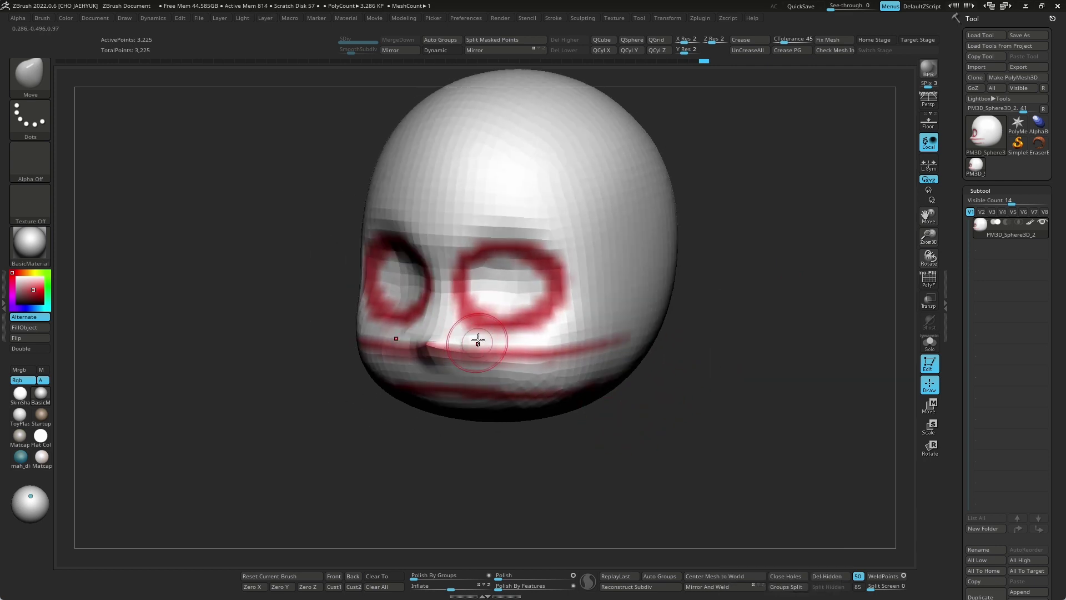
key(b)
key(c)
key(b)
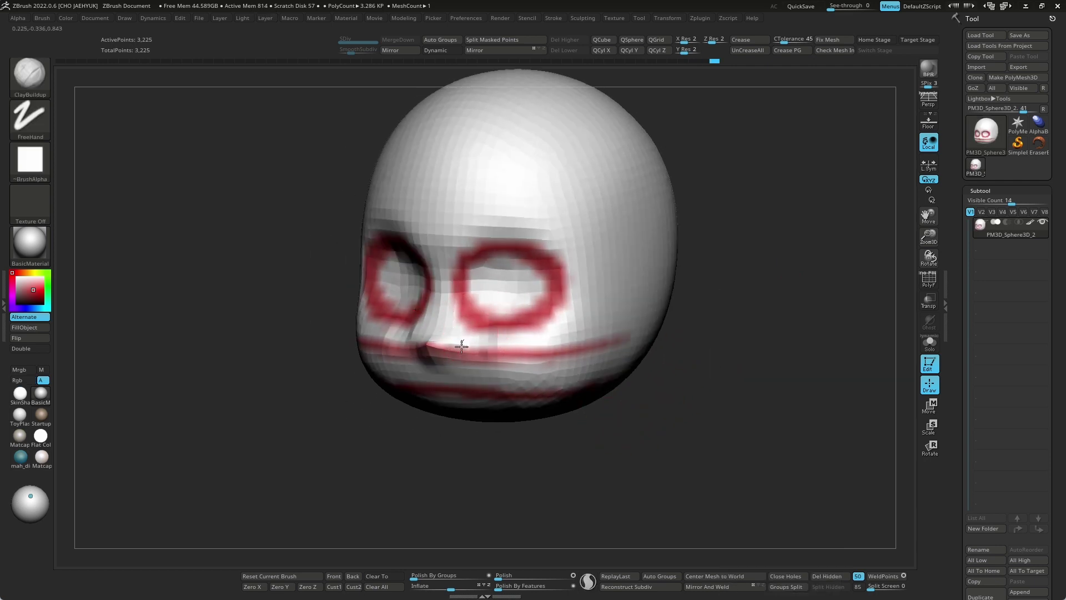
drag(462, 340, 599, 320)
mouse_move(742, 326)
mouse_down()
mouse_move(435, 464)
mouse_move(446, 366)
mouse_up()
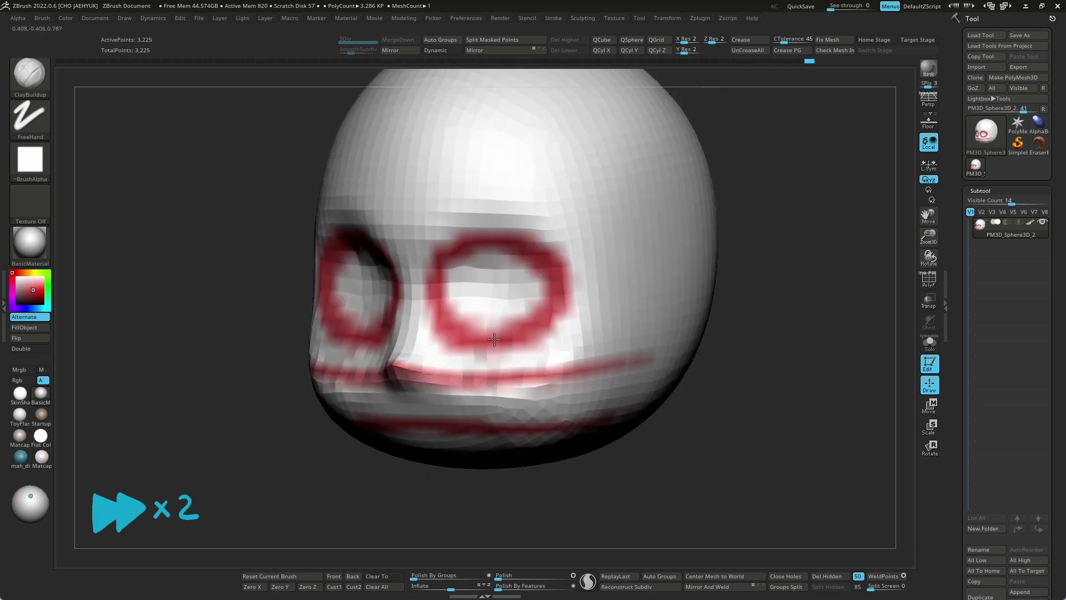
Switch back to Move and Ctrl-paint a mask inside both eye sockets from the front.
key(b)
key(m)
key(v)
mouse_move(756, 328)
mouse_down()
mouse_move(614, 314)
mouse_move(671, 293)
mouse_move(616, 423)
mouse_move(712, 421)
mouse_move(567, 375)
mouse_up()
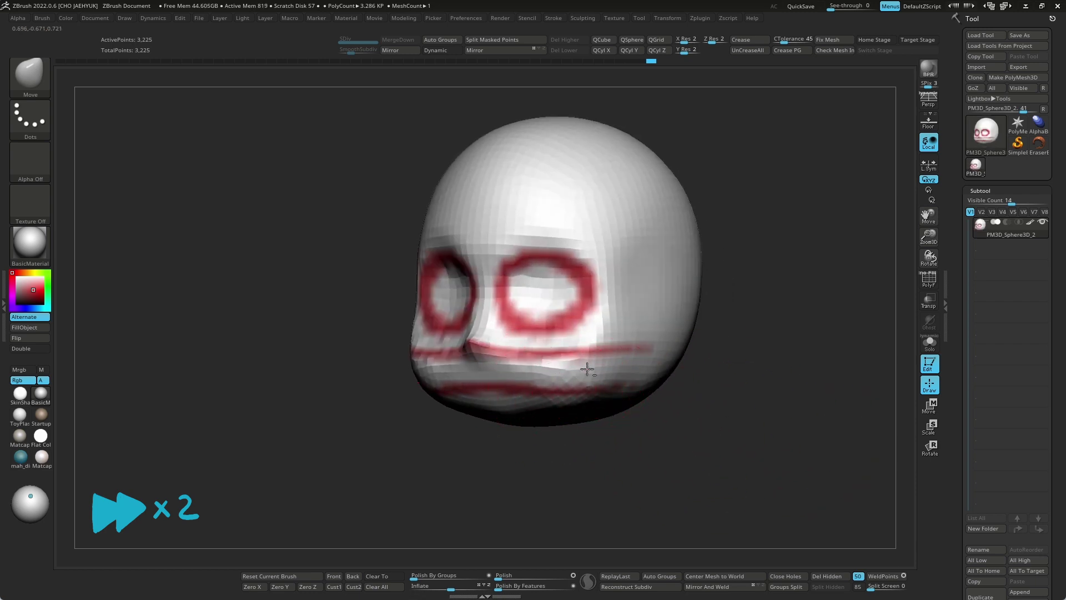
drag(710, 339, 735, 326)
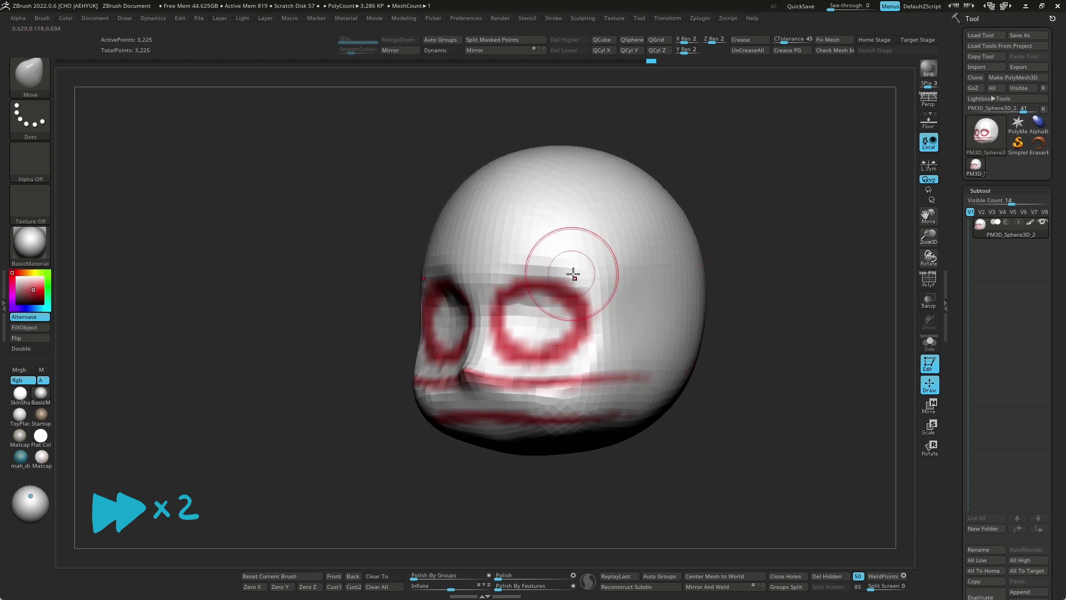
scroll(561, 275, up, 2)
drag(554, 278, 583, 231)
scroll(683, 250, down, 2)
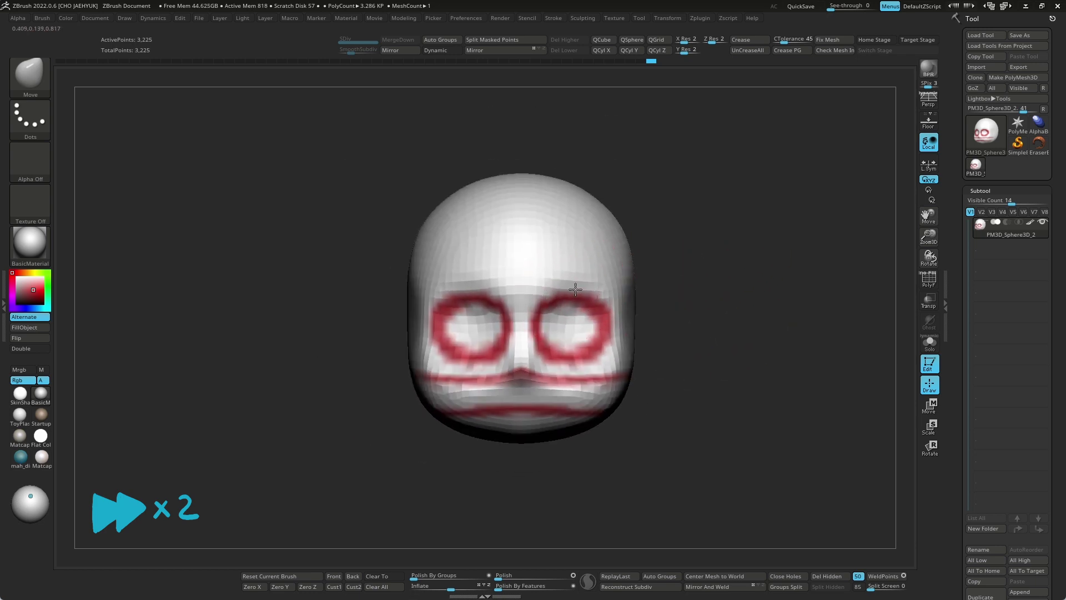
mouse_move(586, 284)
mouse_down()
mouse_move(654, 292)
mouse_move(783, 240)
mouse_move(775, 250)
mouse_up()
scroll(603, 303, up, 2)
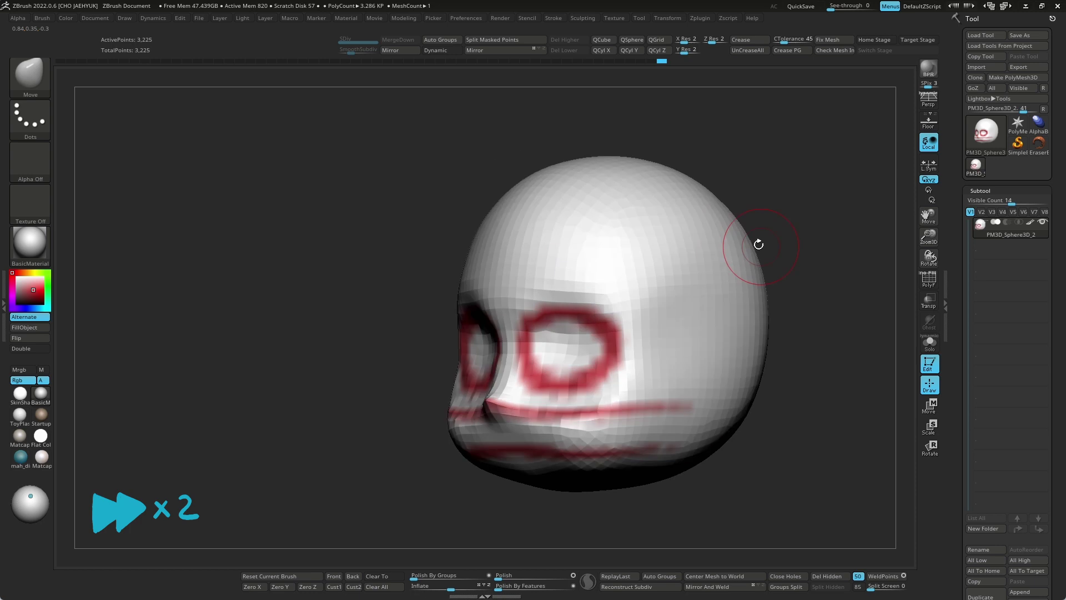
drag(714, 314, 774, 308)
ctrl+drag(527, 326, 526, 320)
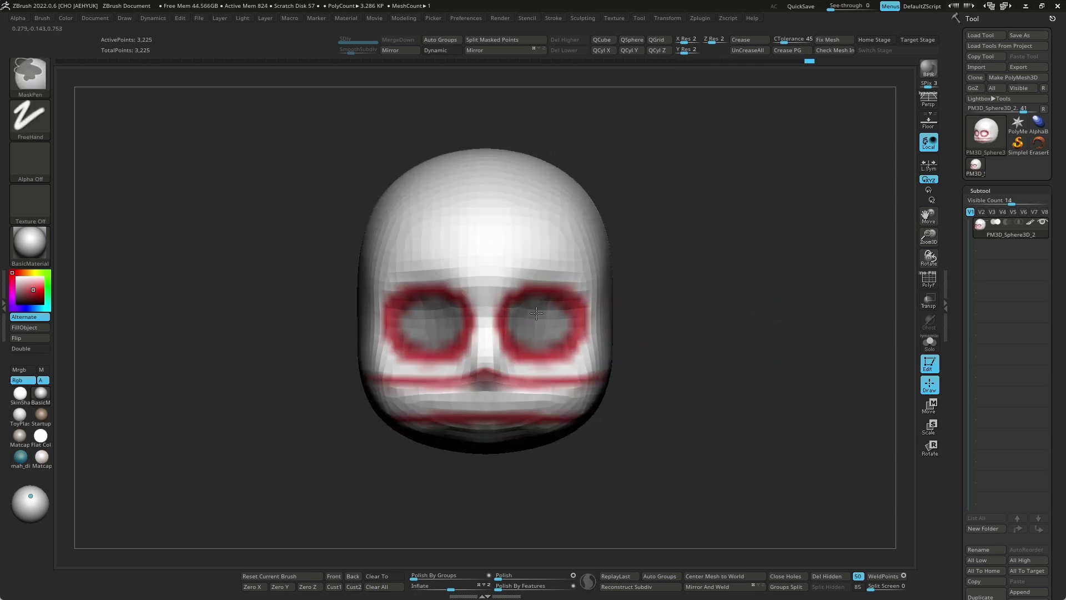
Scale the freed eye areas inward along Z with Transpose, checking side and top views.
ctrl+click(622, 311)
key(w)
drag(744, 321, 620, 312)
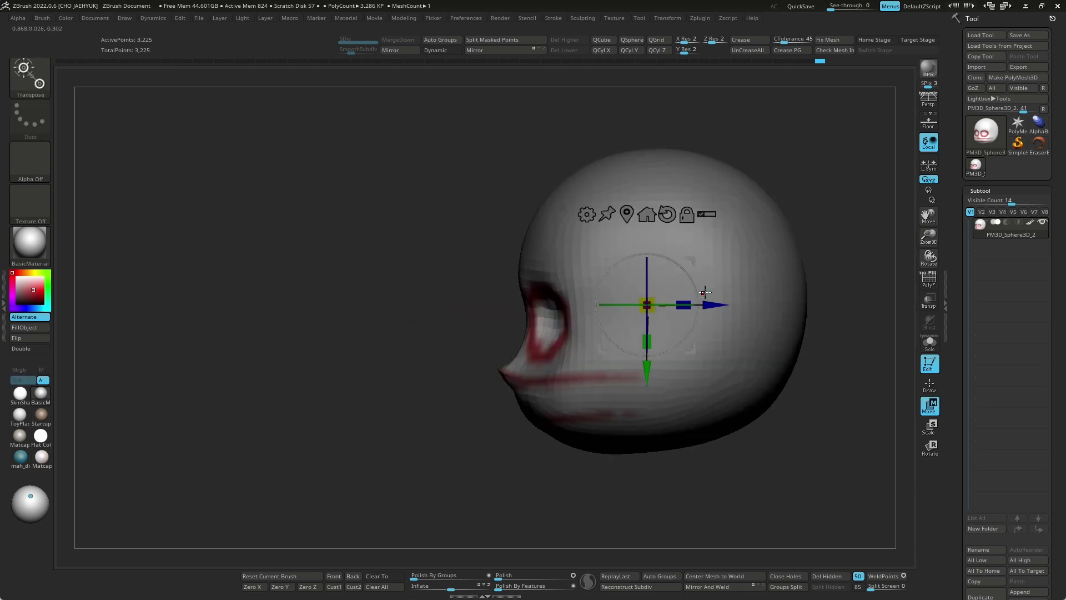
shift+drag(450, 442, 555, 442)
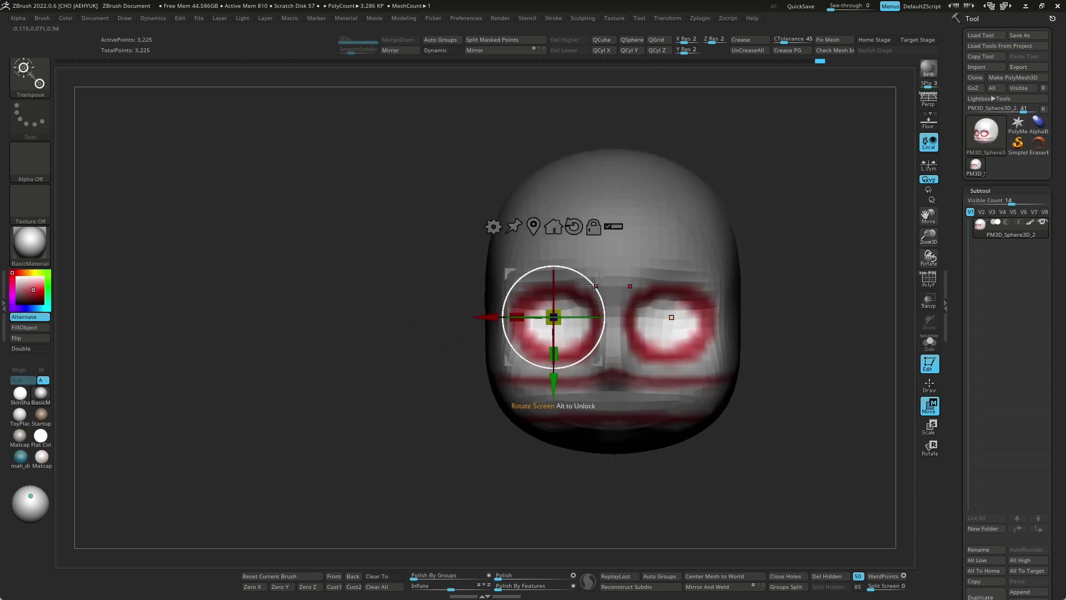
click(693, 331)
drag(733, 472, 599, 438)
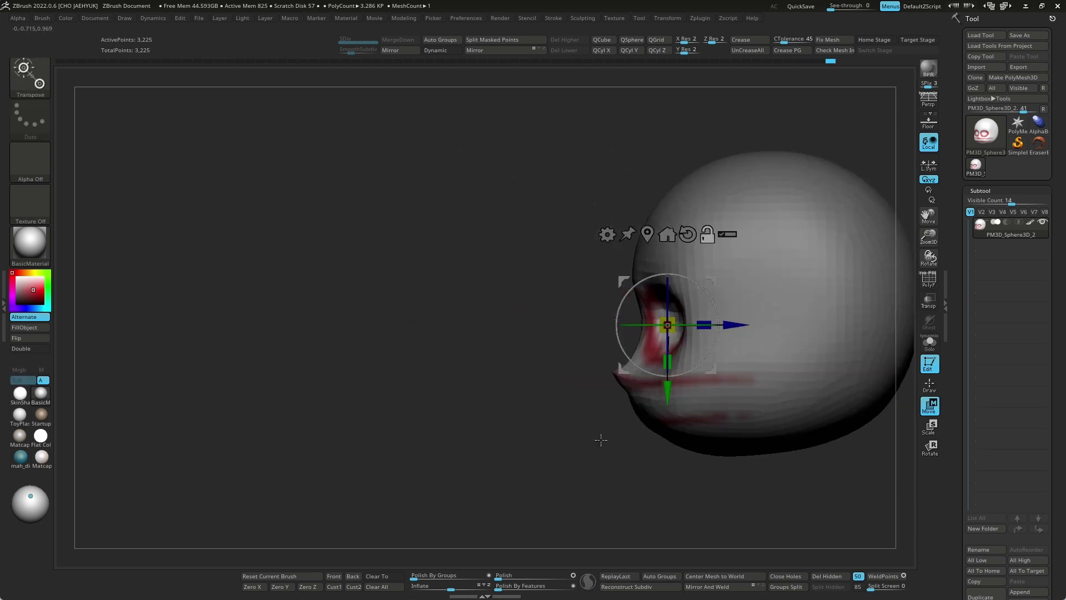
drag(705, 322, 616, 358)
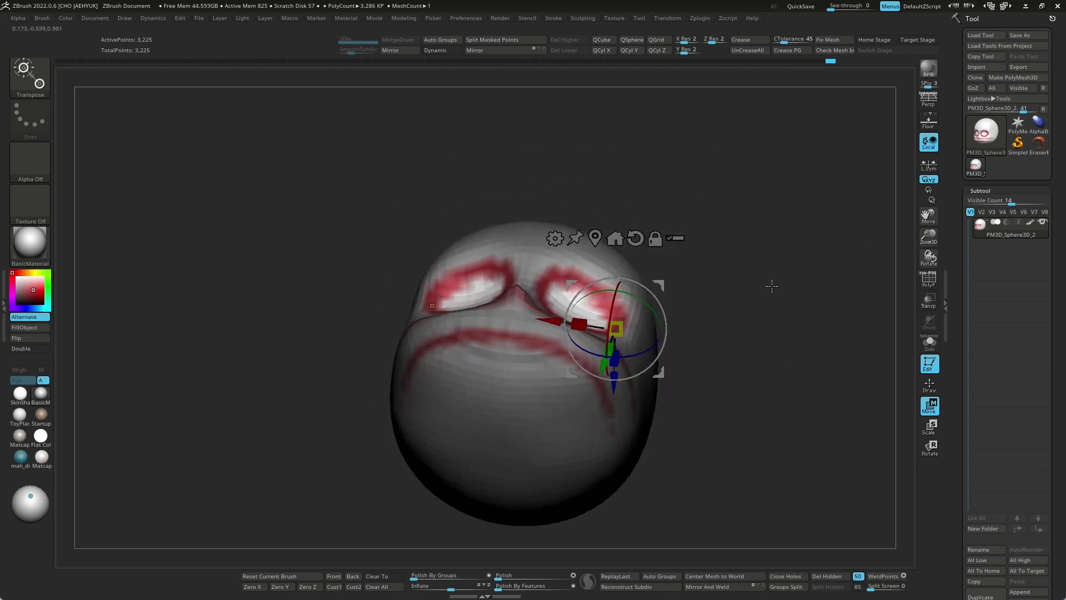
mouse_move(692, 273)
mouse_down()
mouse_move(757, 411)
mouse_move(644, 329)
mouse_up()
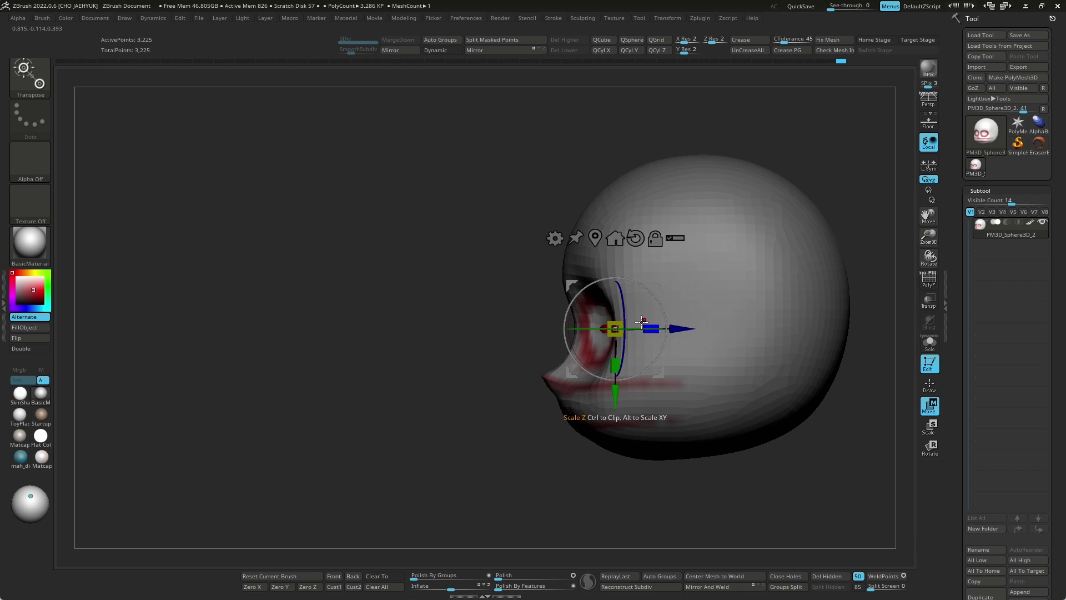
key(q)
mouse_move(490, 425)
mouse_down()
mouse_move(466, 428)
mouse_move(835, 242)
mouse_move(563, 277)
mouse_move(547, 255)
mouse_up()
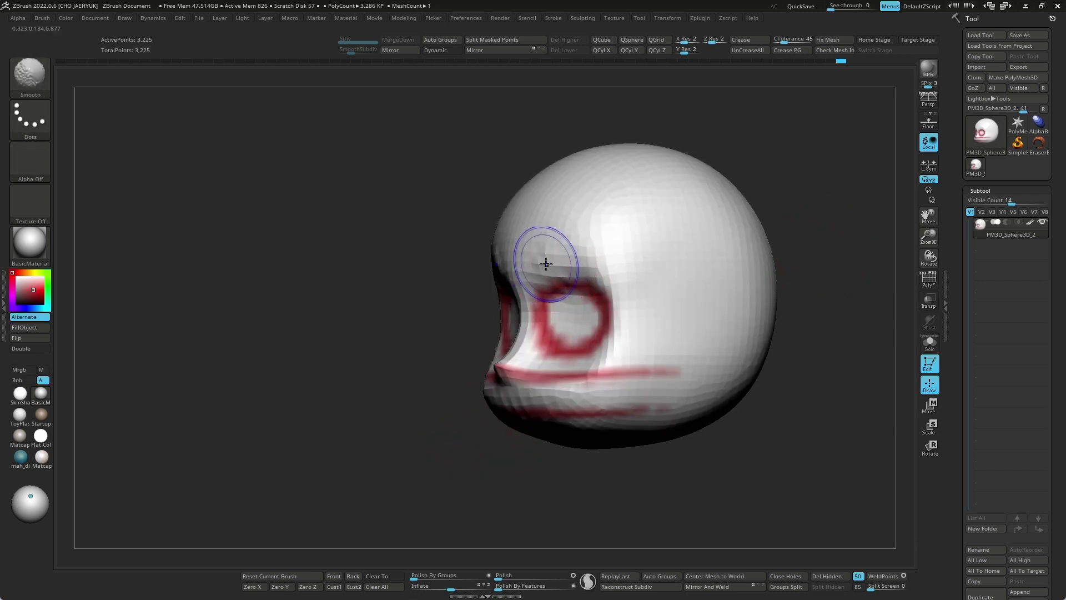
Build up the brow above the right eye socket with ClayBuildup.
key(b)
key(c)
key(b)
drag(733, 202, 756, 200)
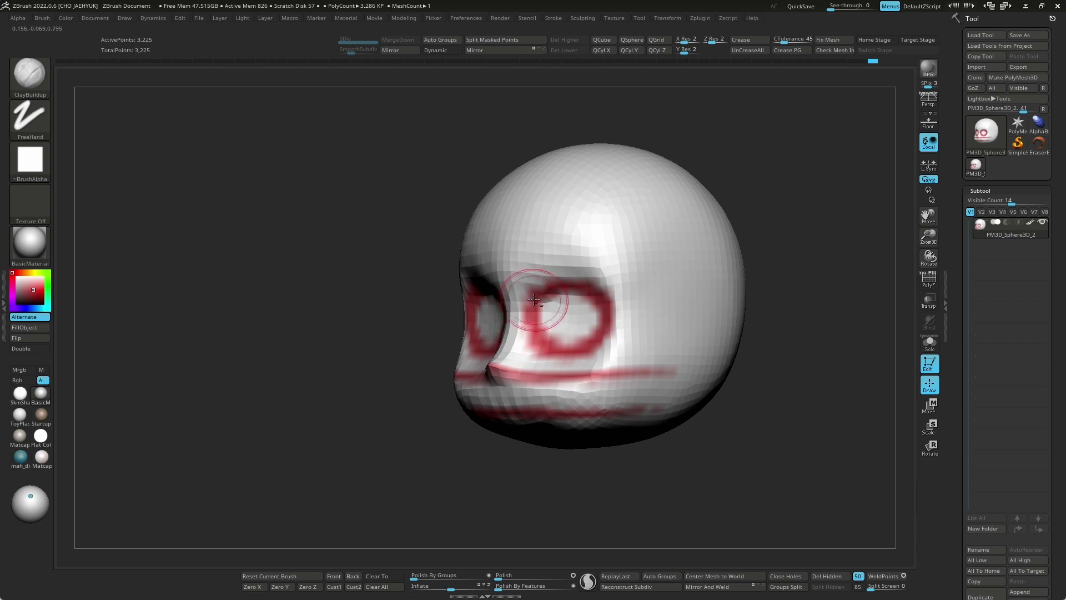
mouse_move(546, 287)
mouse_down()
mouse_move(535, 261)
mouse_move(527, 277)
mouse_move(561, 294)
mouse_move(575, 273)
mouse_up()
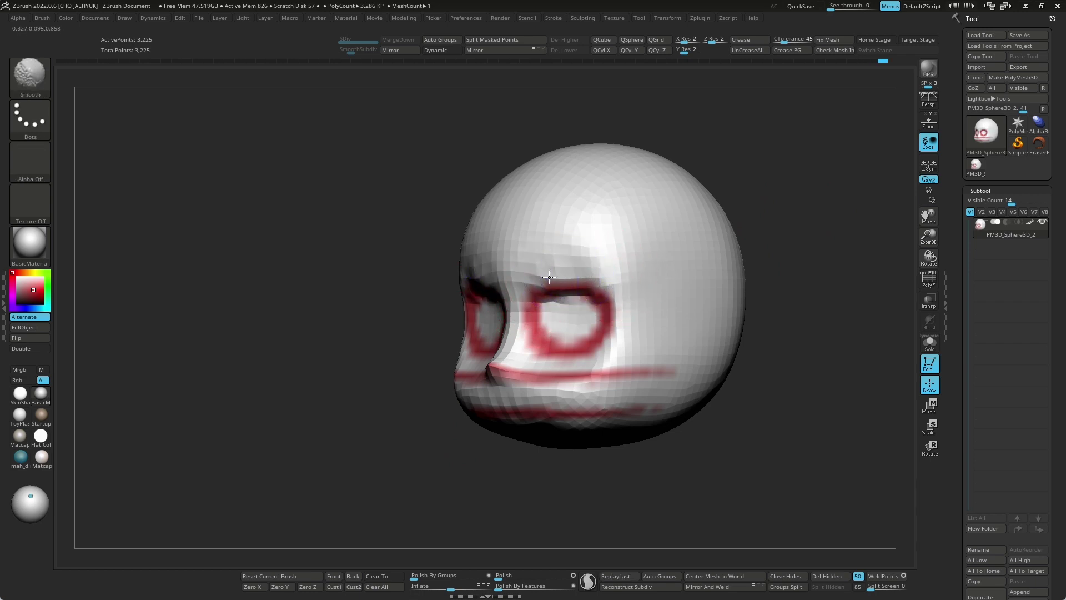
mouse_move(772, 264)
mouse_down()
mouse_move(810, 256)
mouse_move(781, 245)
mouse_move(555, 342)
mouse_up()
Pull the jaw and chin into shape in profile with Move, then smooth the right cheek.
key(b)
key(m)
key(v)
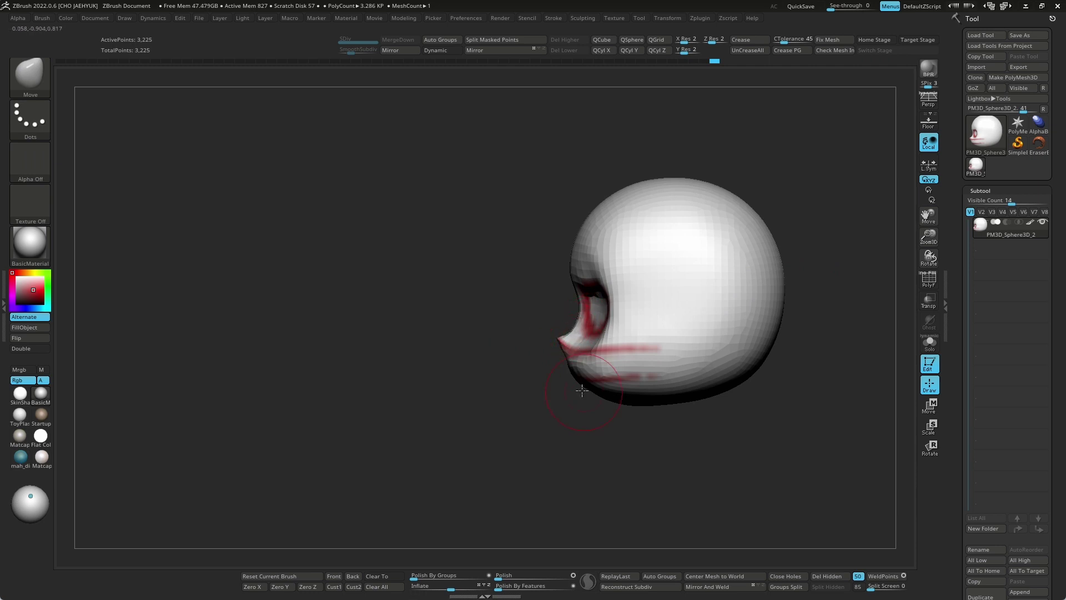
drag(601, 400, 625, 429)
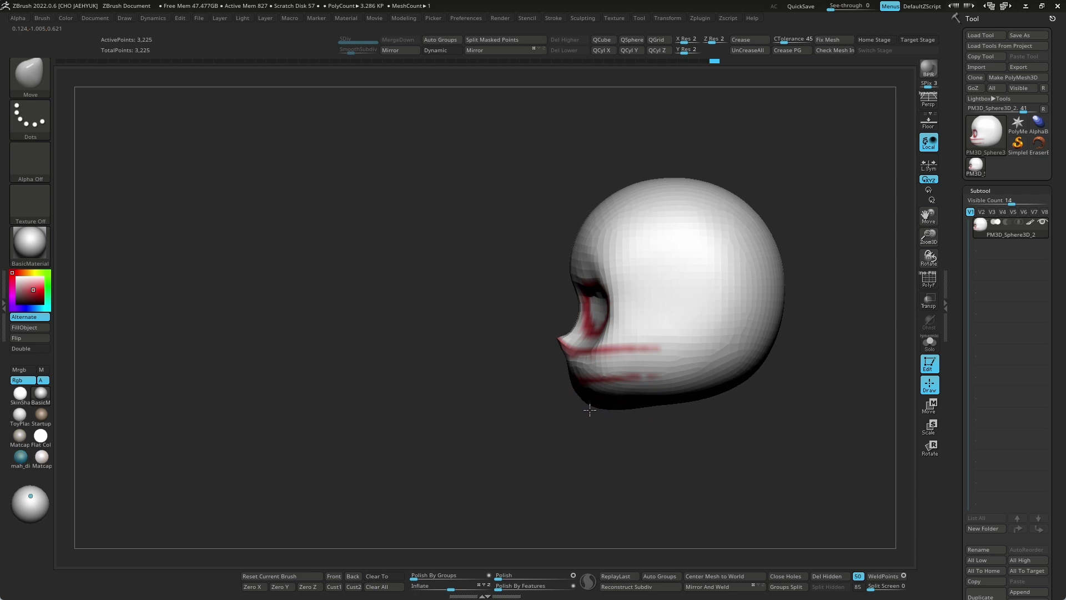
drag(590, 412, 684, 425)
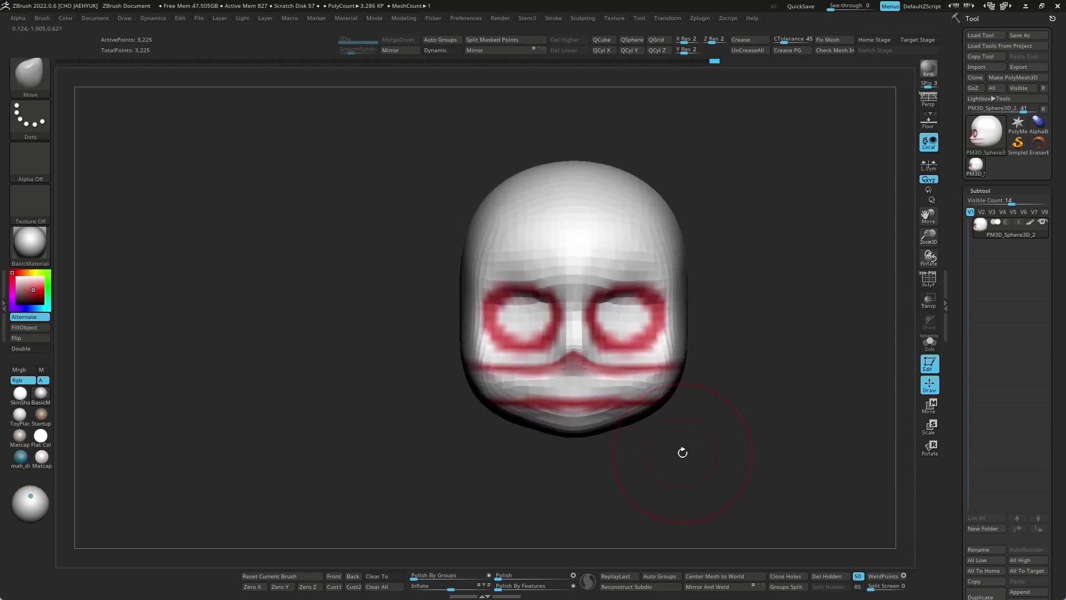
mouse_move(578, 433)
mouse_down()
mouse_move(588, 462)
mouse_move(602, 459)
mouse_move(585, 479)
mouse_move(559, 402)
mouse_up()
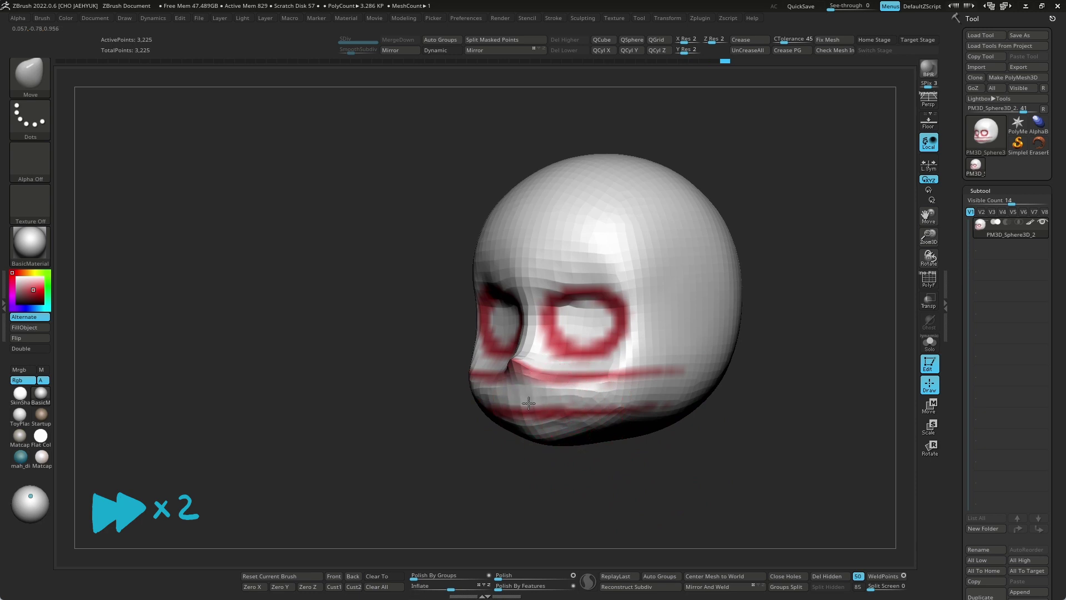
key(shift)
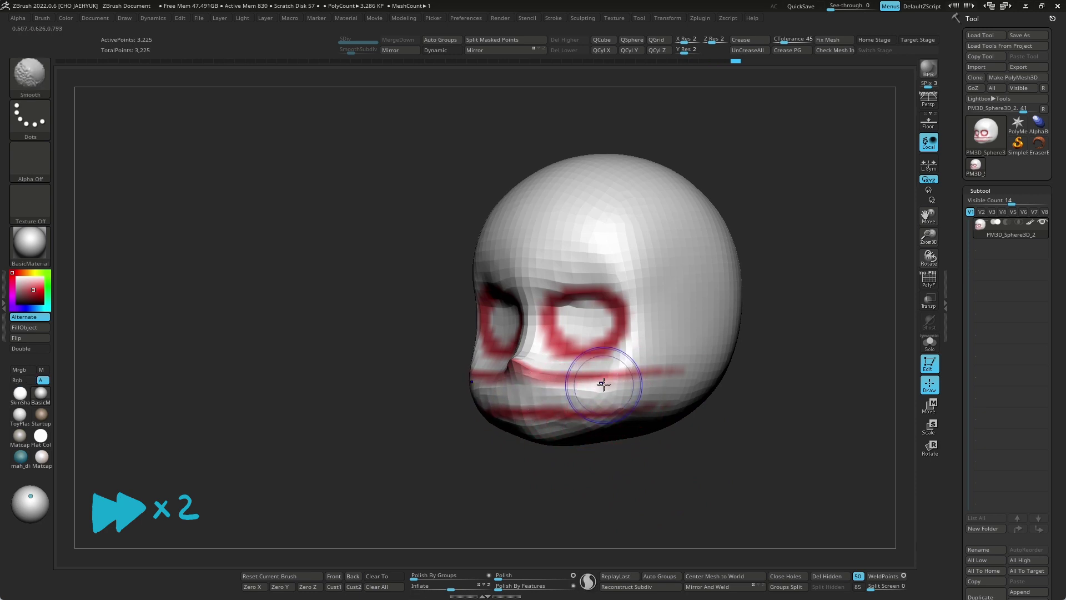
mouse_move(766, 361)
shift+mouse_down()
mouse_move(791, 362)
mouse_move(614, 352)
shift+mouse_up()
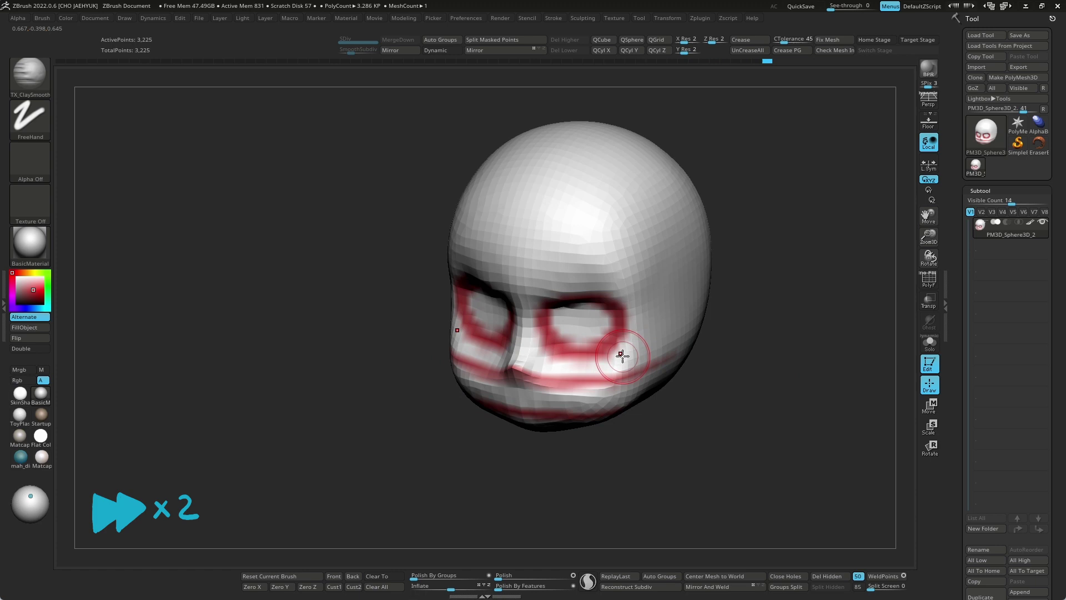
mouse_move(721, 336)
shift+mouse_down()
mouse_move(583, 345)
mouse_move(583, 393)
mouse_move(483, 464)
mouse_move(634, 268)
shift+mouse_up()
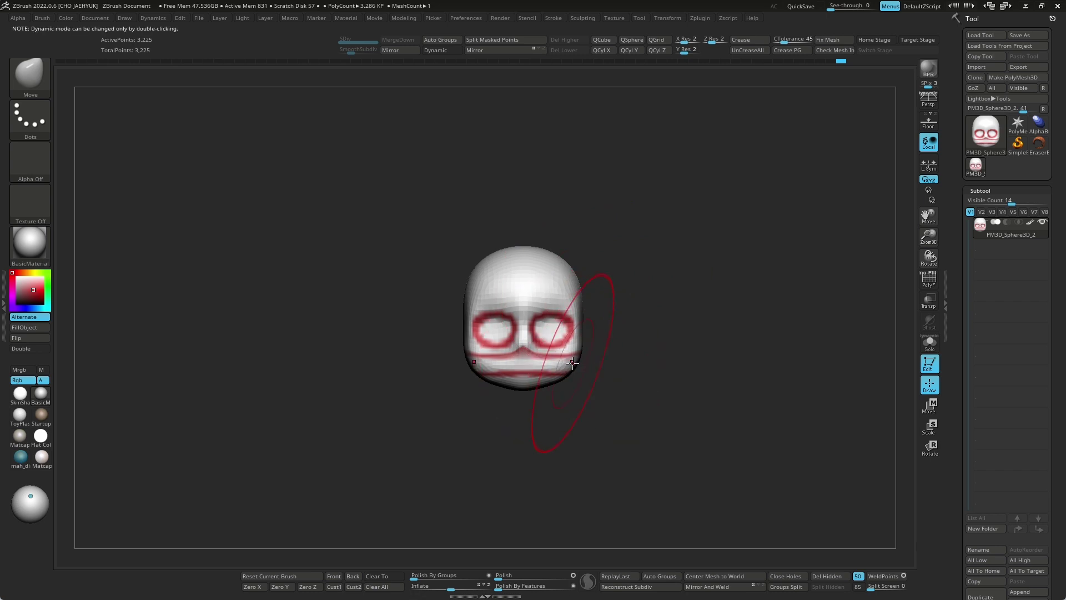
Zoom and orbit to review the head from front and side profile.
alt+drag(577, 361, 594, 378)
alt+drag(639, 256, 642, 289)
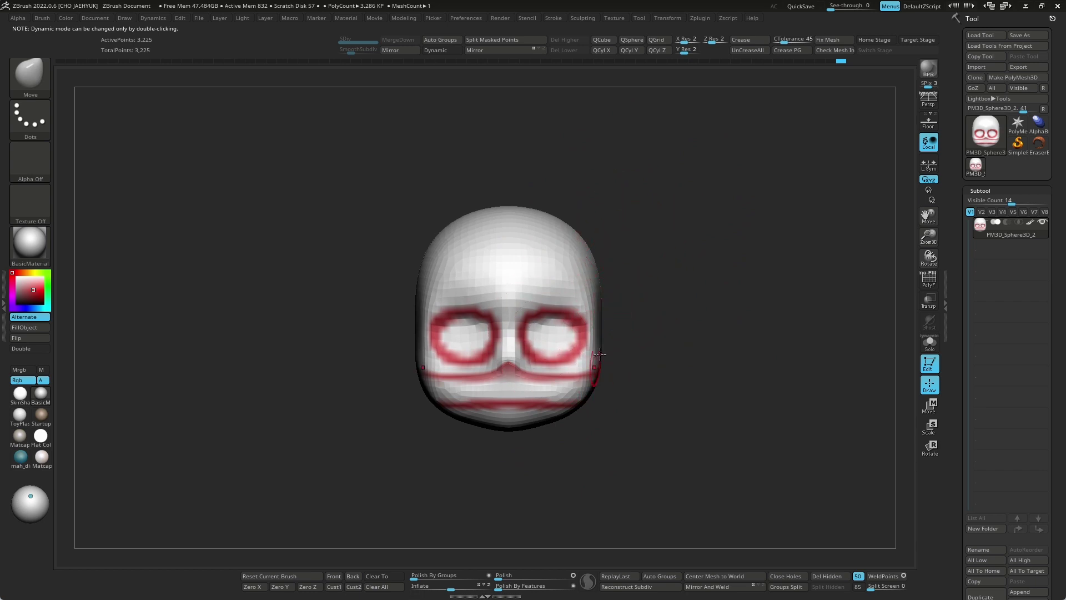
mouse_move(652, 272)
alt+mouse_down()
mouse_move(614, 255)
mouse_move(576, 262)
mouse_move(564, 370)
mouse_move(583, 346)
alt+mouse_up()
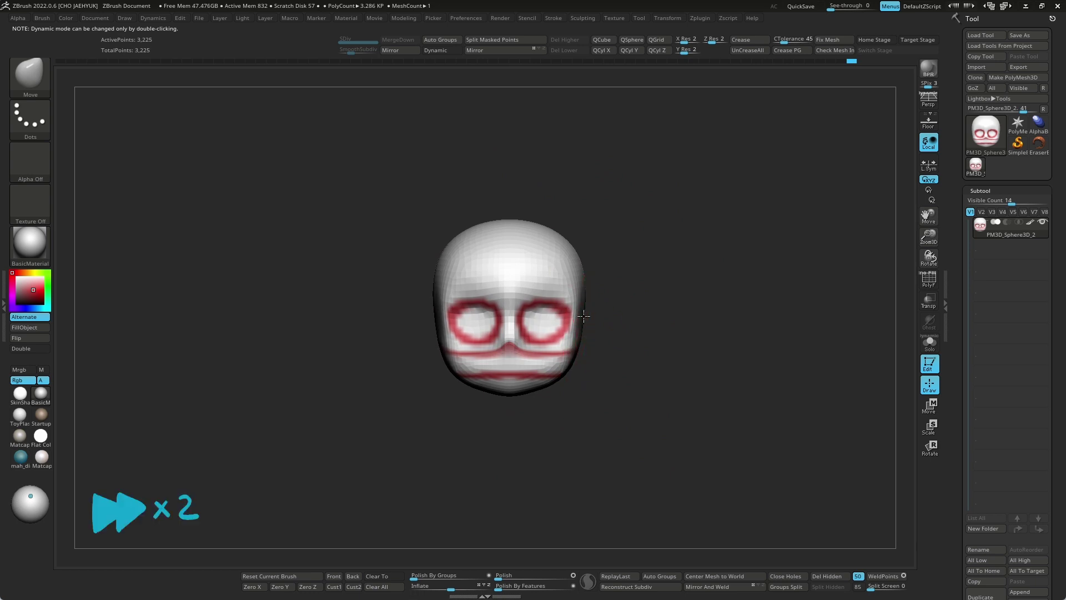
mouse_move(583, 316)
mouse_down()
mouse_move(516, 224)
mouse_move(589, 275)
mouse_up()
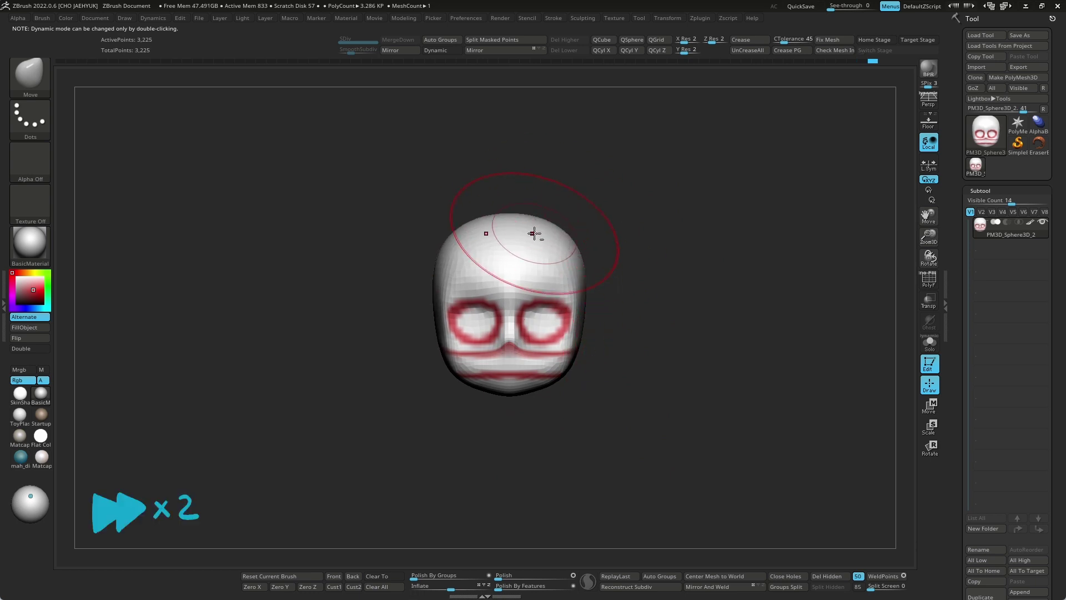
shift+drag(534, 232, 583, 268)
shift+drag(689, 261, 668, 314)
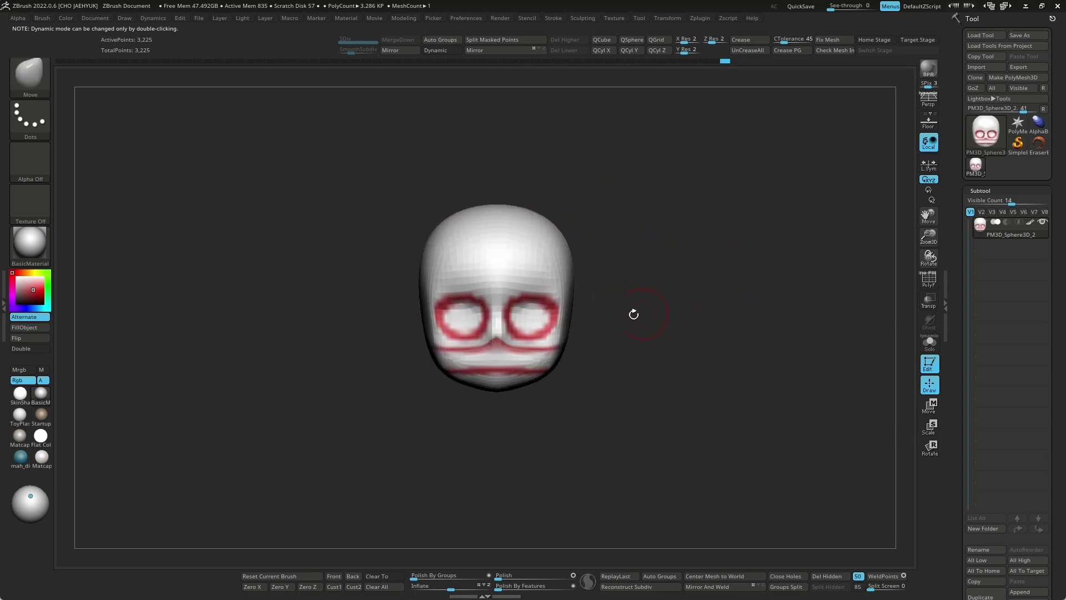
Insert a PM3D_Sphere3D_3 sphere subtool from the Subtool palette.
drag(956, 387, 956, 201)
click(1024, 418)
click(639, 409)
Move the new sphere beside the head, shrink it to ear size and squash it flat.
key(w)
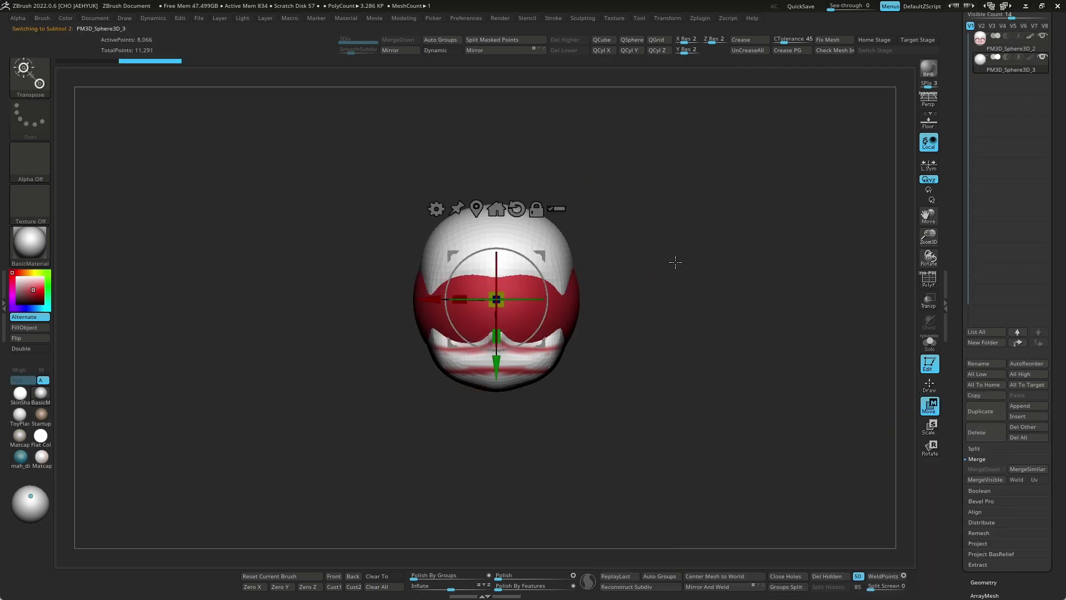
drag(658, 257, 645, 255)
drag(545, 298, 630, 241)
mouse_move(527, 303)
mouse_down()
mouse_move(655, 299)
mouse_move(616, 308)
mouse_up()
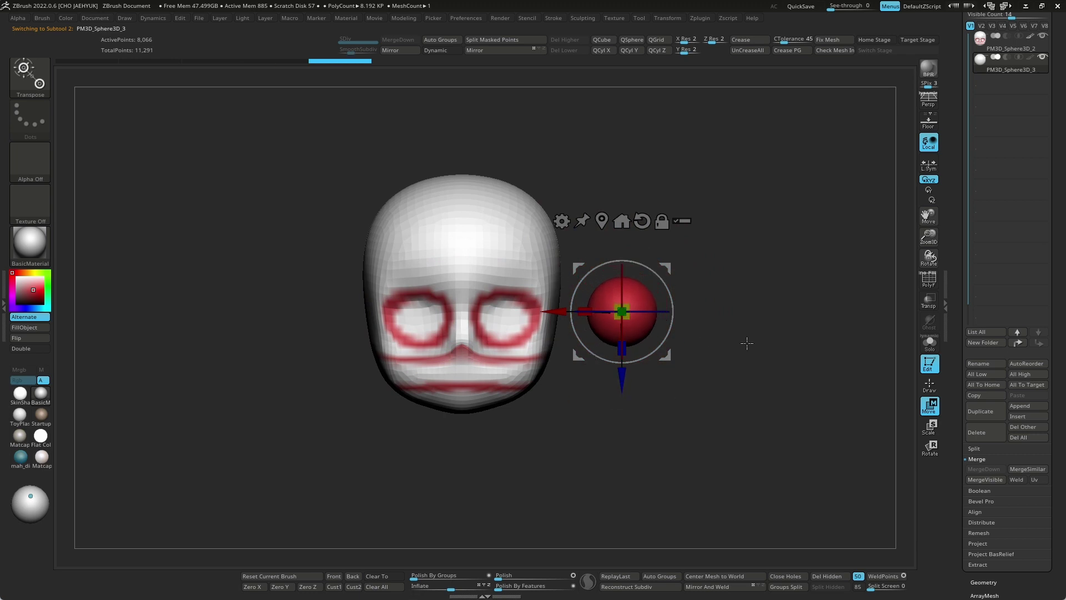
drag(740, 340, 752, 291)
drag(587, 307, 608, 307)
drag(826, 254, 914, 135)
Lower the ear into position at the side of the head, checking it and redoing the ear edits.
click(1036, 52)
drag(634, 264, 567, 307)
mouse_move(650, 305)
mouse_down()
mouse_move(740, 305)
mouse_move(650, 330)
mouse_up()
mouse_move(713, 311)
mouse_down()
mouse_move(639, 336)
mouse_move(652, 358)
mouse_up()
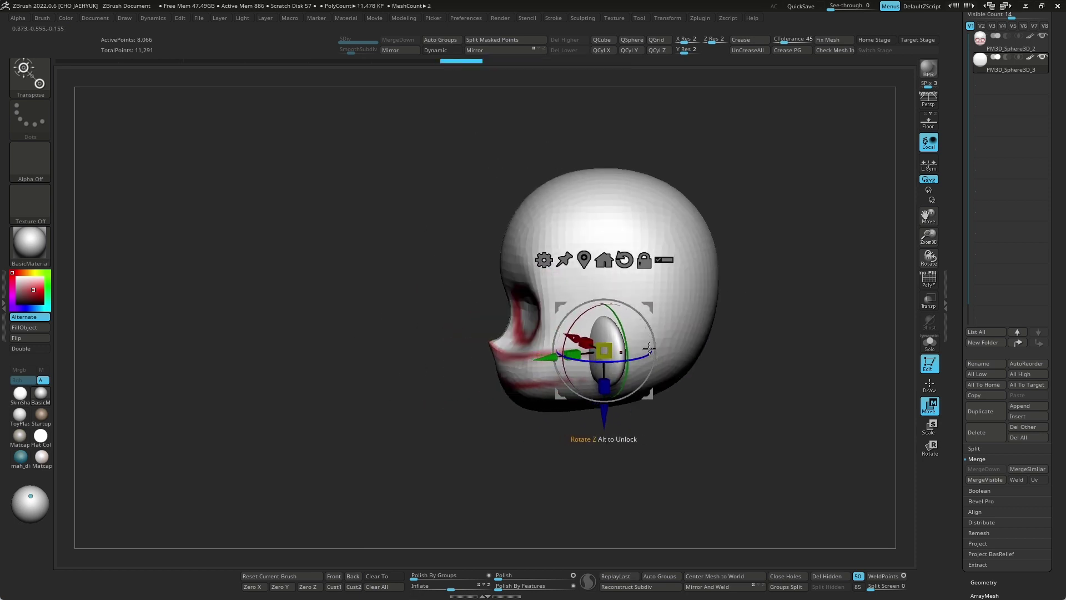
mouse_move(722, 344)
mouse_down()
mouse_move(809, 340)
mouse_move(786, 361)
mouse_move(719, 352)
mouse_move(764, 348)
mouse_up()
key(q)
key(w)
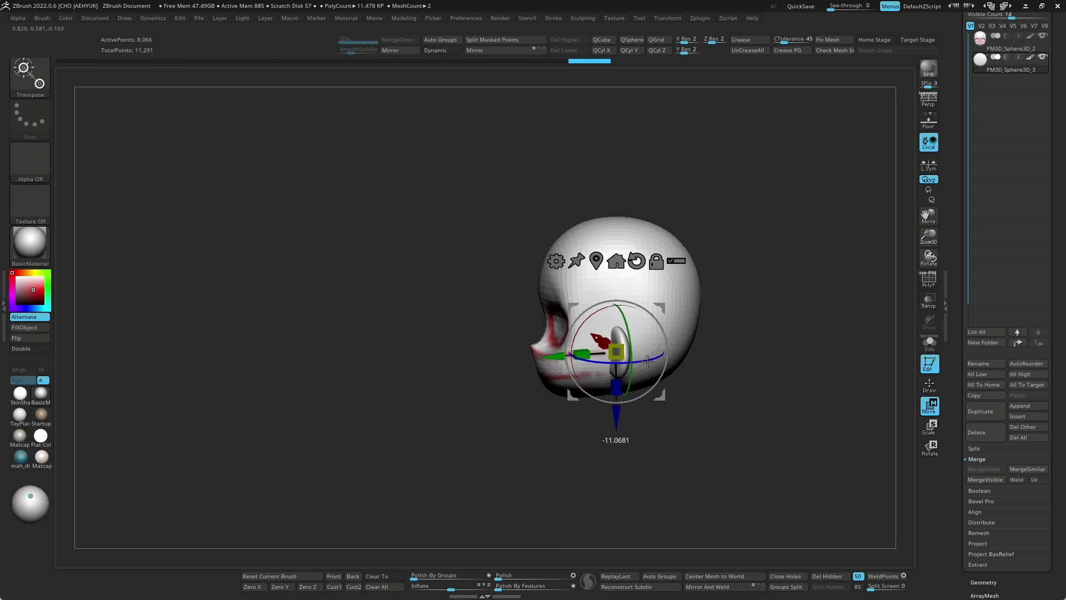
key(ctrl+shift+z)
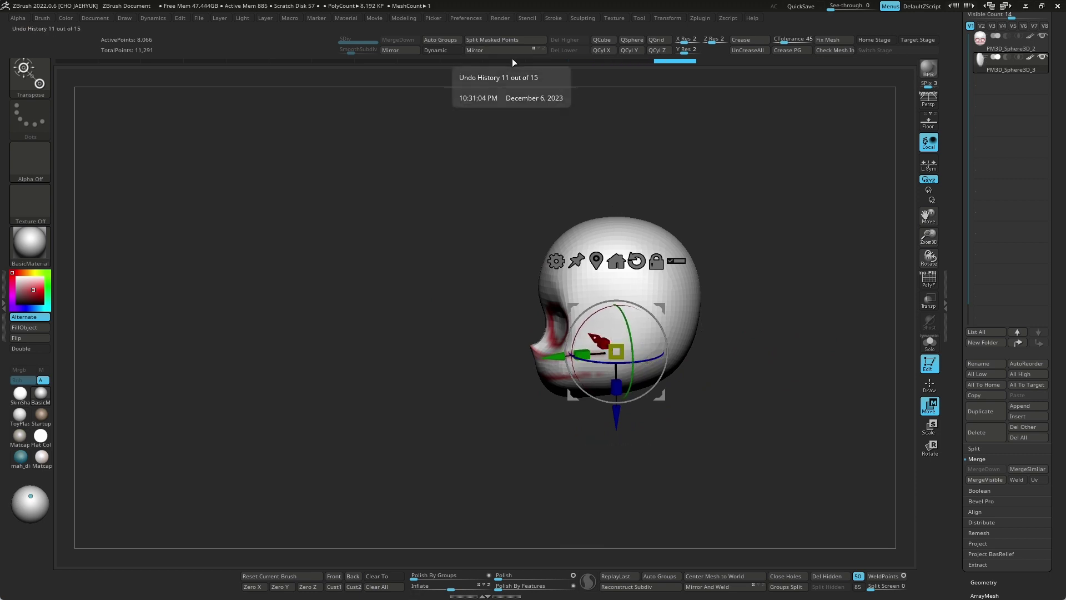
key(ctrl+shift+z)
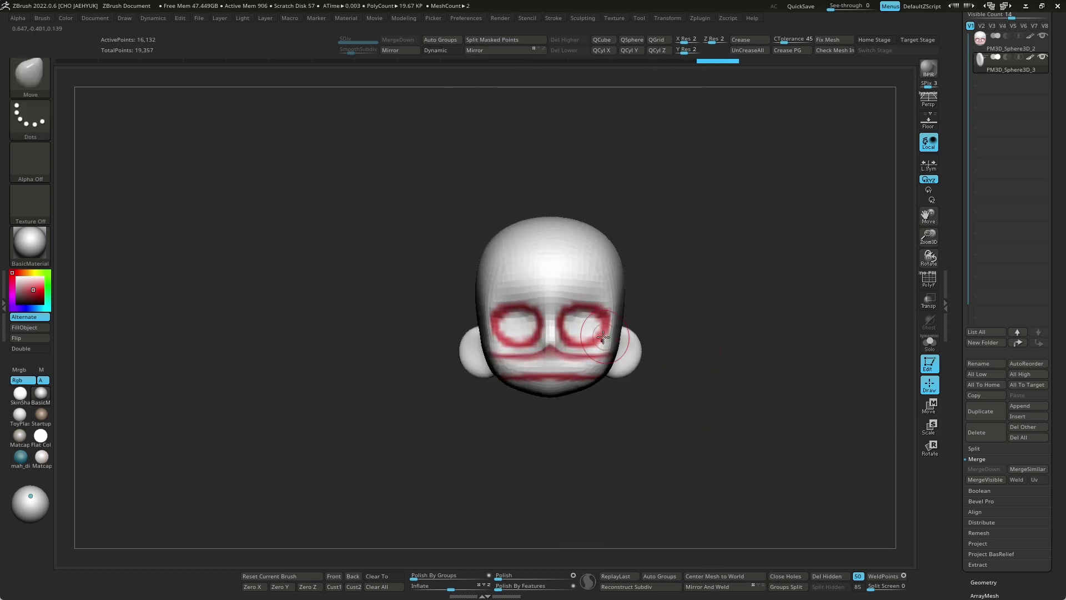
Reselect the head subtool and set the brush draw size to 120.
ctrl+right_drag(643, 317, 703, 309)
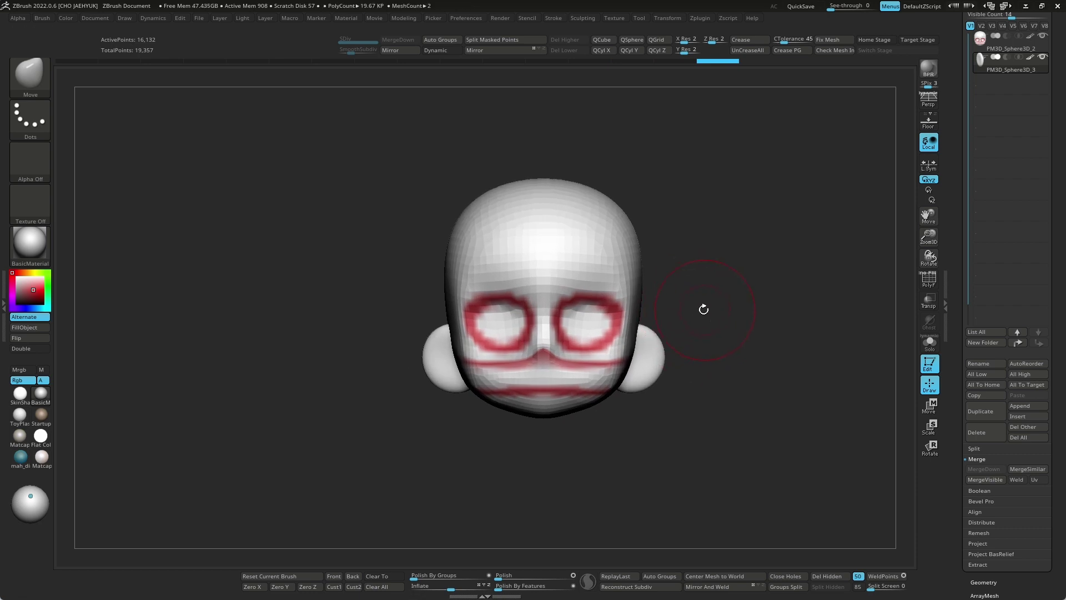
mouse_move(733, 359)
shift+mouse_down()
mouse_move(670, 363)
mouse_move(714, 350)
shift+mouse_up()
key(w)
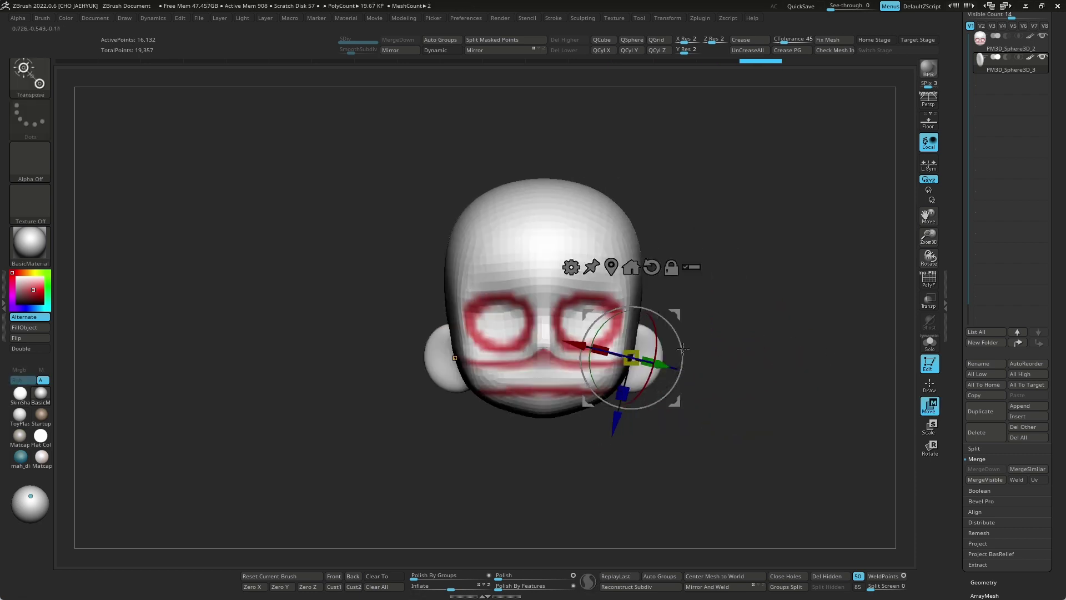
key(q)
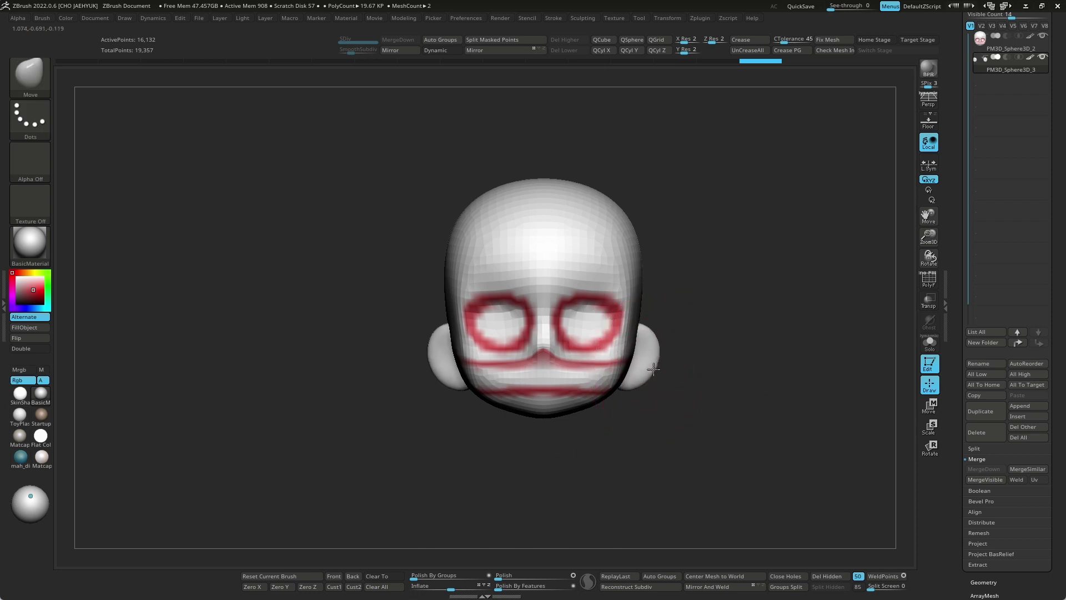
alt+click(622, 384)
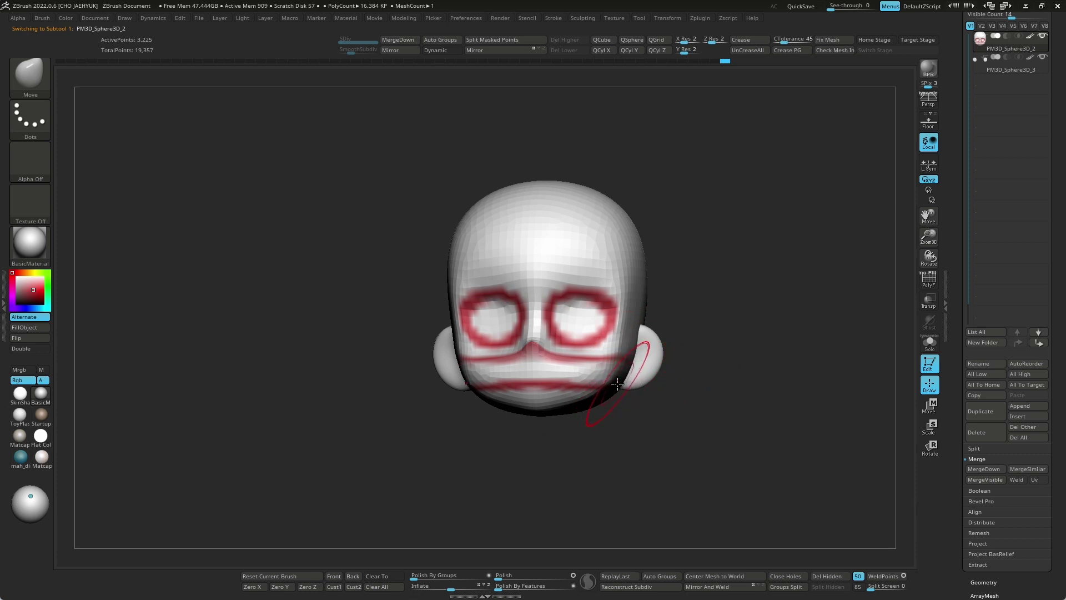
drag(697, 398, 676, 409)
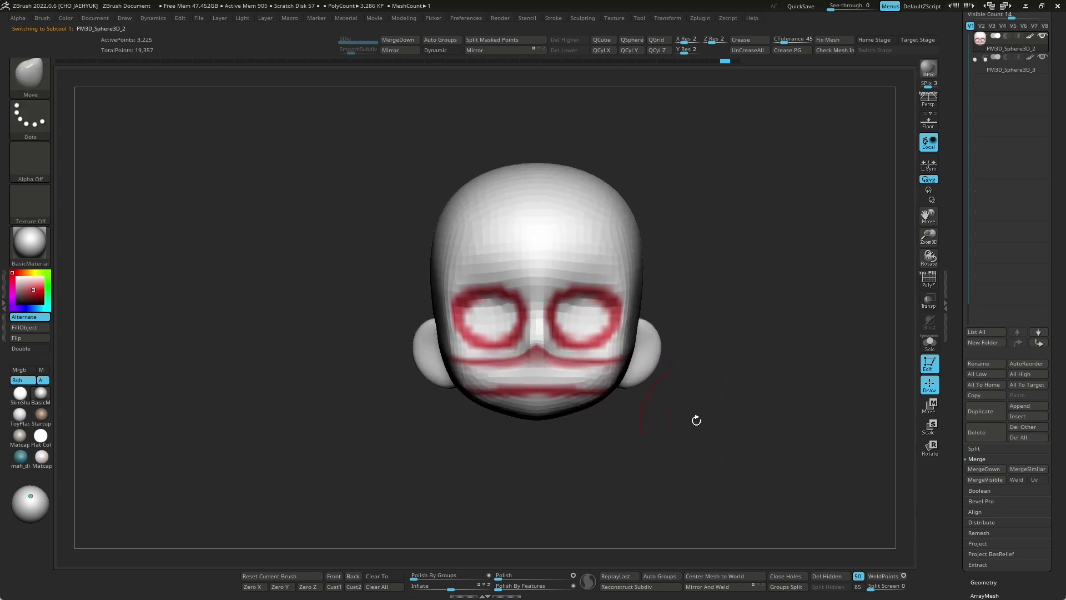
mouse_move(615, 385)
shift+mouse_down()
mouse_move(625, 391)
mouse_move(621, 346)
shift+mouse_up()
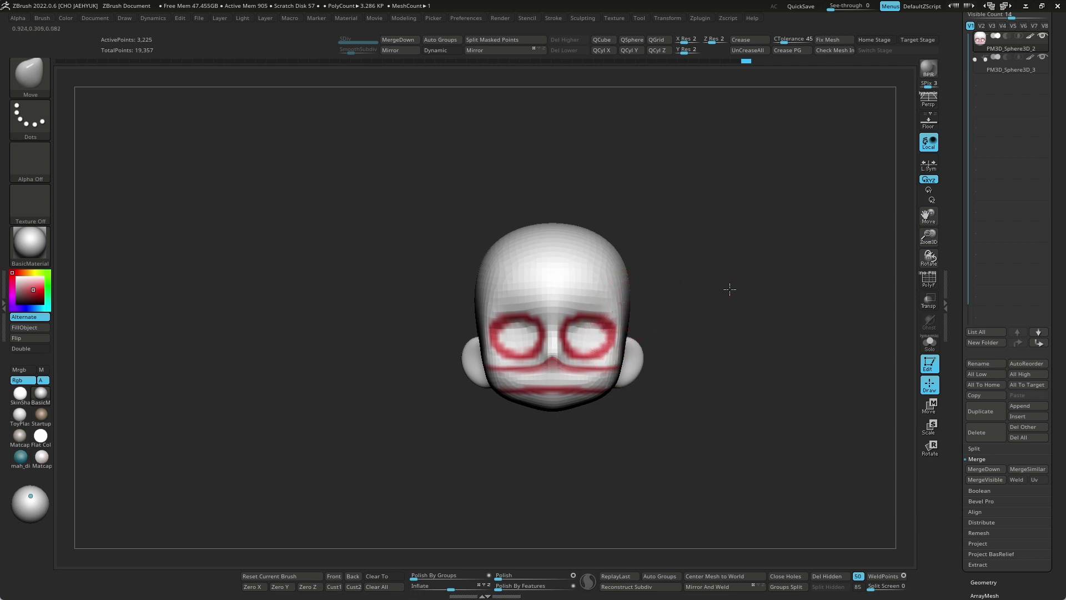
drag(722, 285, 644, 308)
drag(747, 314, 664, 320)
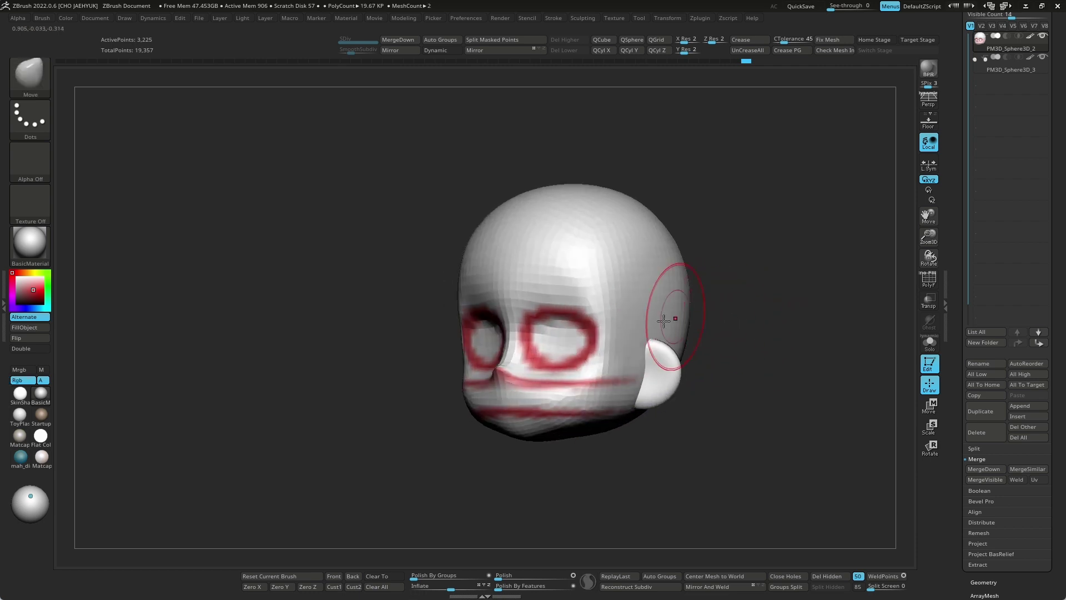
text(120)
key(Return)
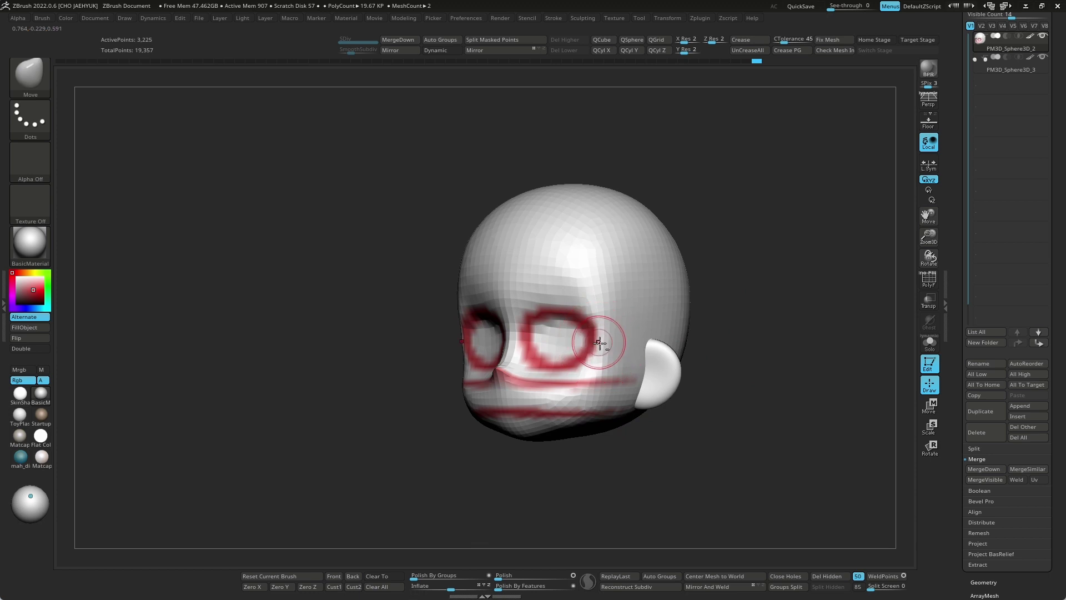
Orbit the head to inspect it from front, left side and near-front angles.
mouse_move(727, 315)
mouse_down()
mouse_move(758, 336)
mouse_move(651, 339)
mouse_up()
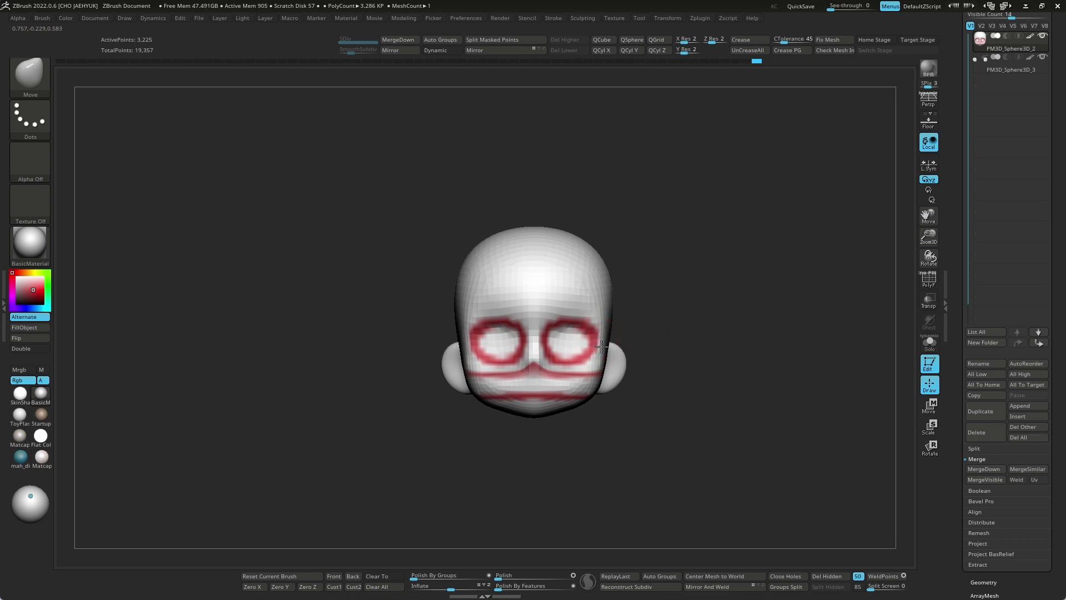
mouse_move(694, 290)
mouse_down()
mouse_move(744, 314)
mouse_move(499, 421)
mouse_move(543, 341)
mouse_move(495, 410)
mouse_up()
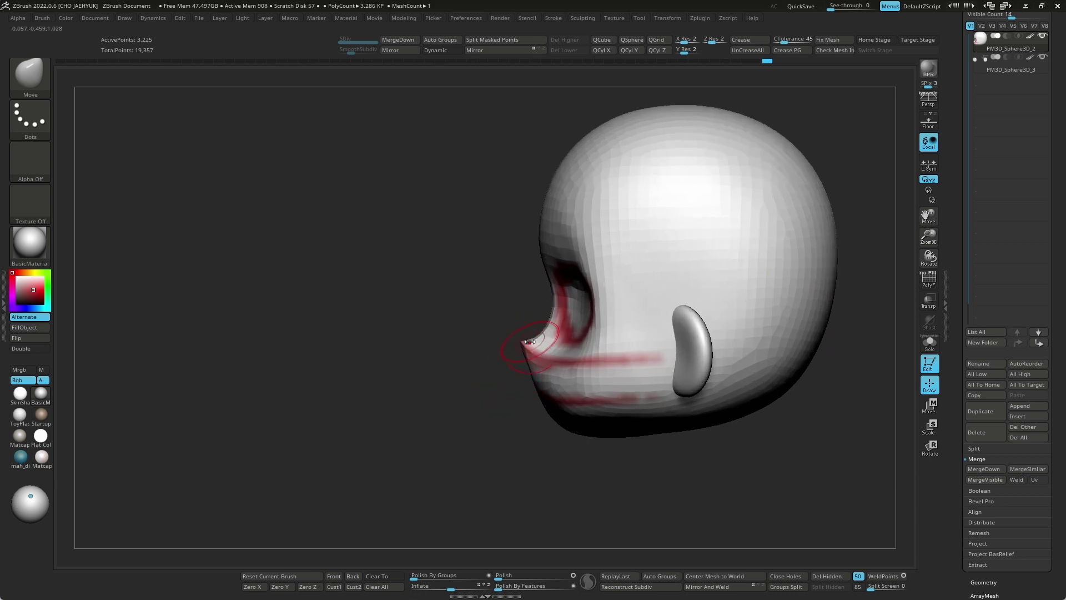
mouse_move(505, 364)
mouse_down()
mouse_move(735, 386)
mouse_move(779, 369)
mouse_move(738, 355)
mouse_up()
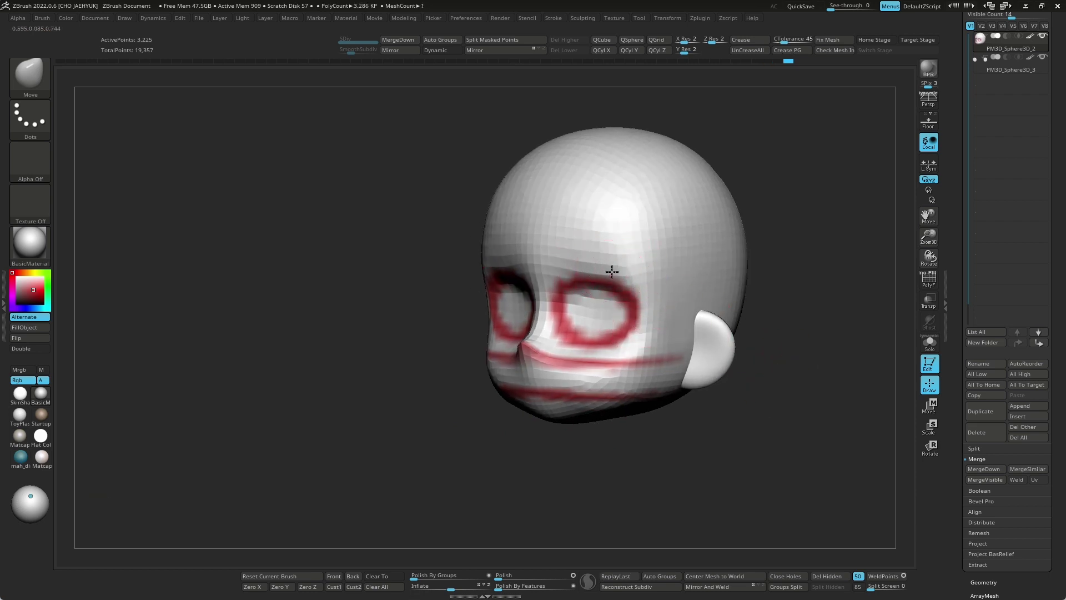
mouse_move(749, 228)
mouse_down()
mouse_move(797, 214)
mouse_move(782, 241)
mouse_move(714, 285)
mouse_move(718, 262)
mouse_up()
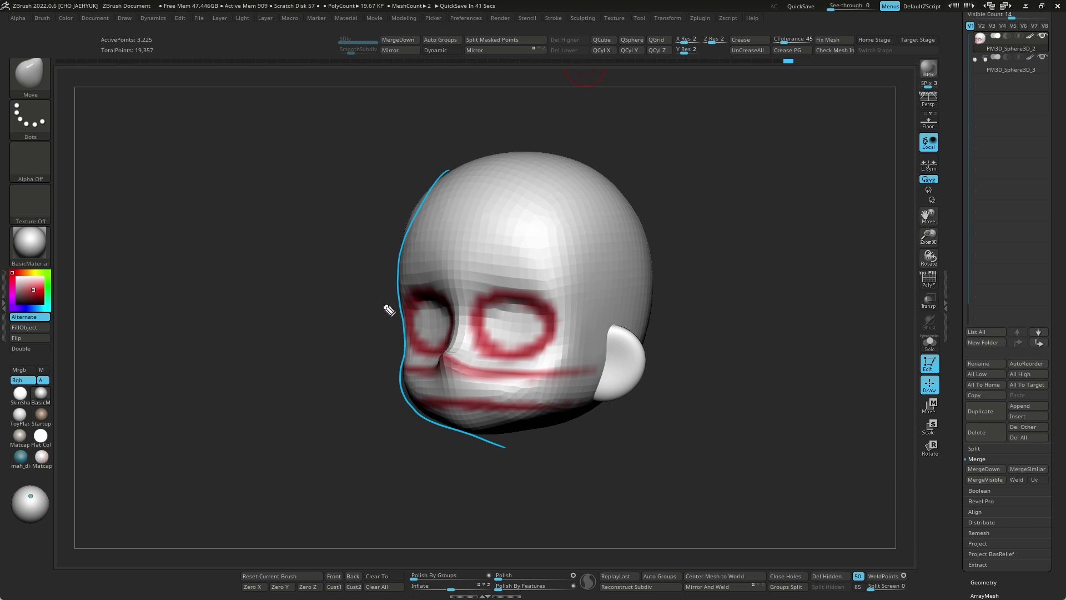
drag(325, 317, 387, 317)
drag(377, 309, 368, 330)
mouse_move(385, 374)
mouse_down()
mouse_move(340, 377)
mouse_move(360, 389)
mouse_up()
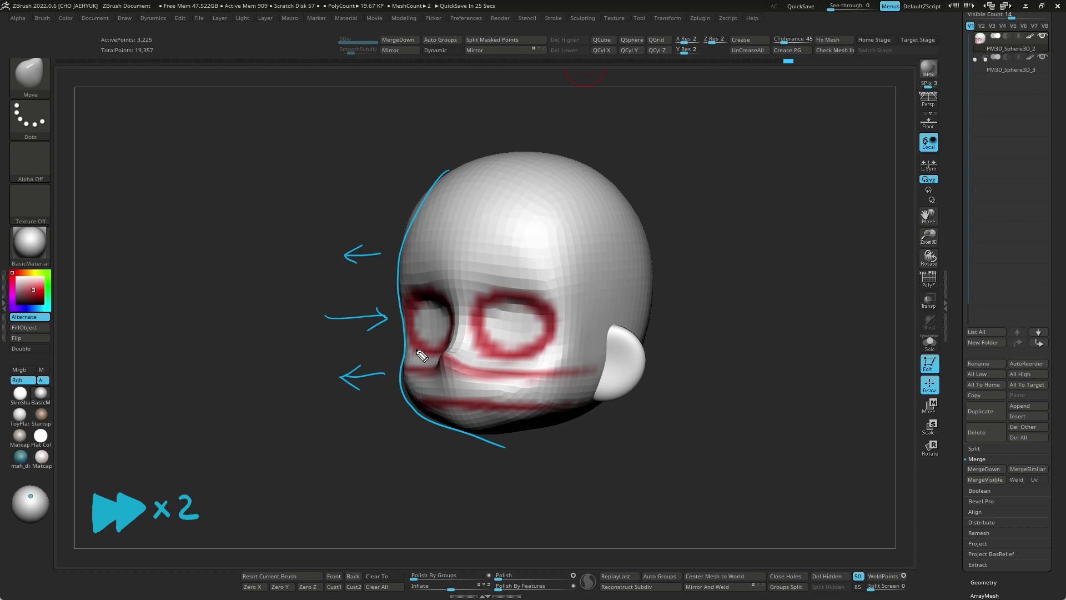
drag(325, 425, 360, 428)
drag(347, 422, 347, 441)
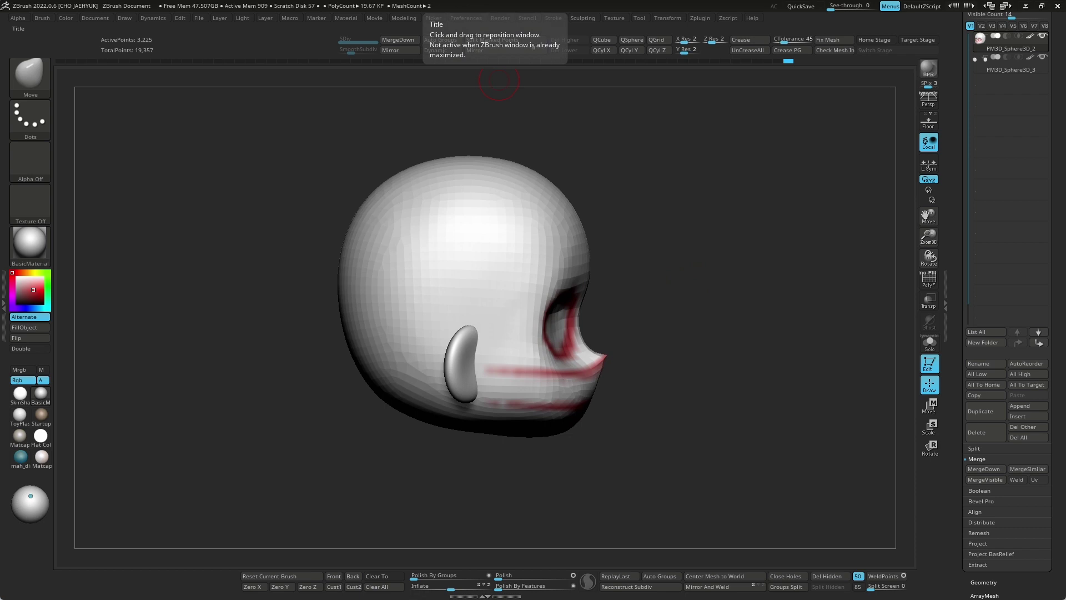
drag(475, 118, 476, 489)
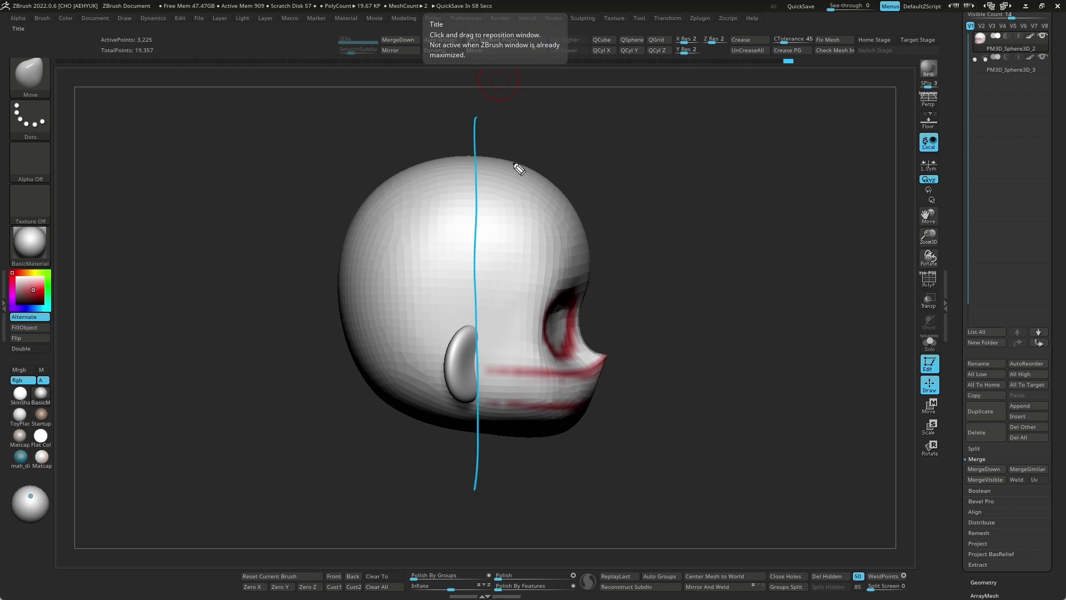
mouse_move(477, 151)
mouse_down()
mouse_move(599, 395)
mouse_move(554, 442)
mouse_up()
drag(456, 428, 567, 447)
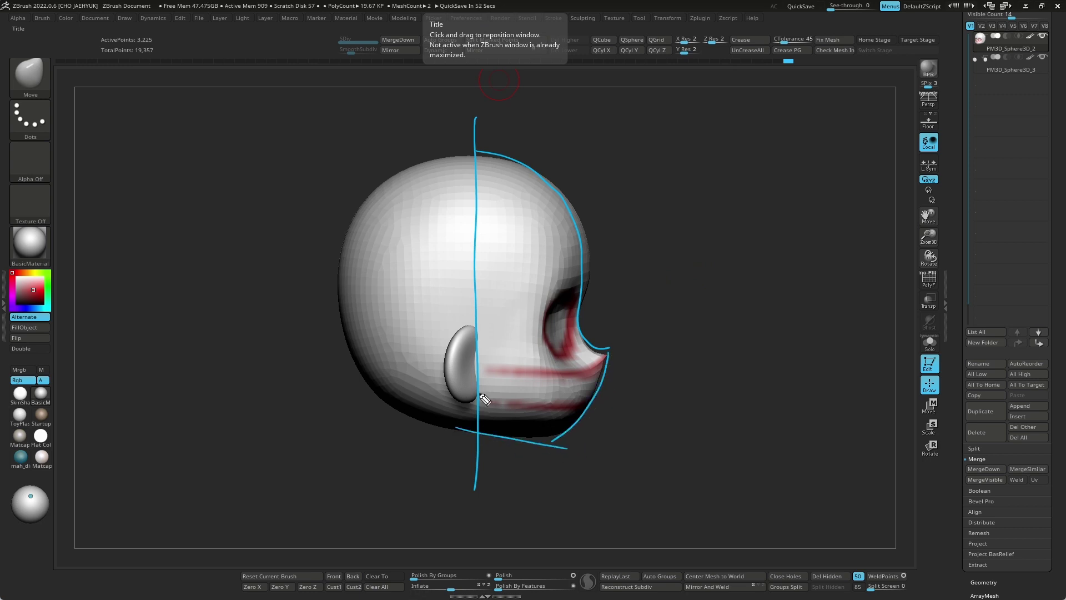
drag(476, 396, 569, 437)
drag(472, 432, 566, 438)
drag(481, 401, 502, 418)
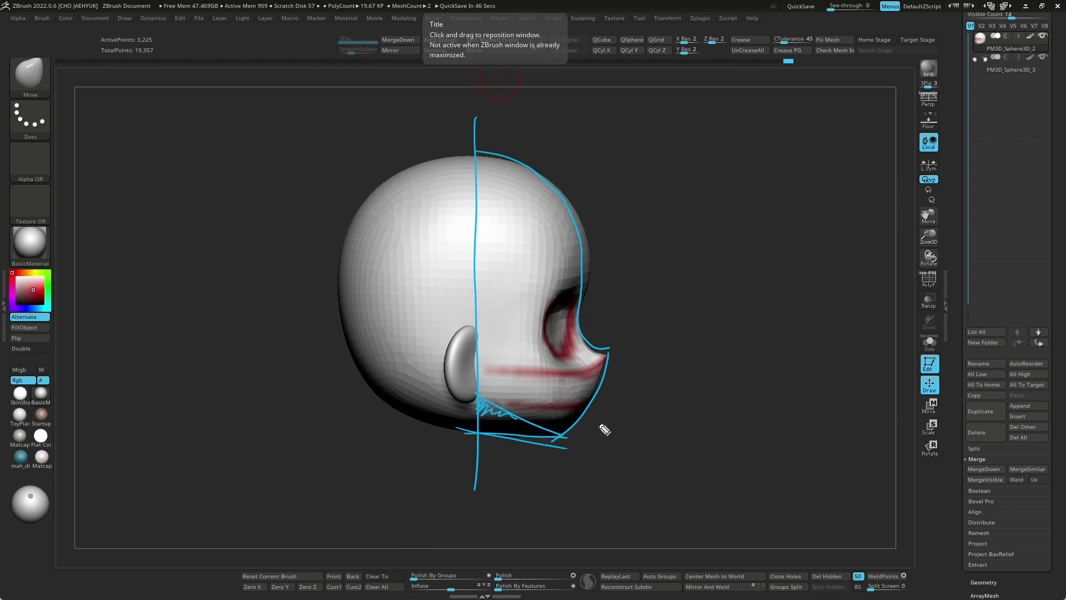
drag(478, 151, 569, 319)
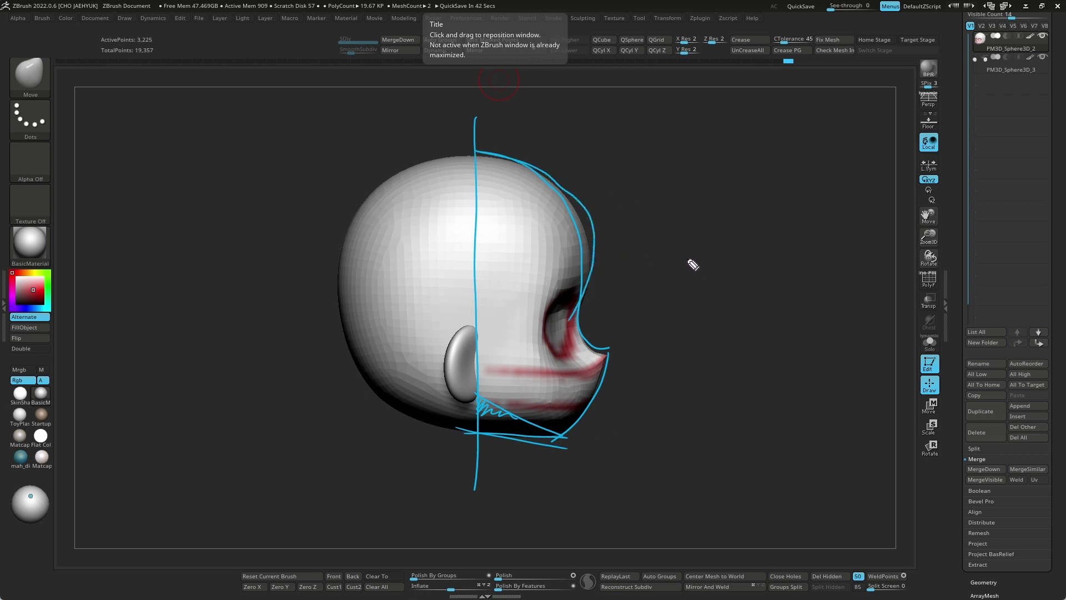
key(Escape)
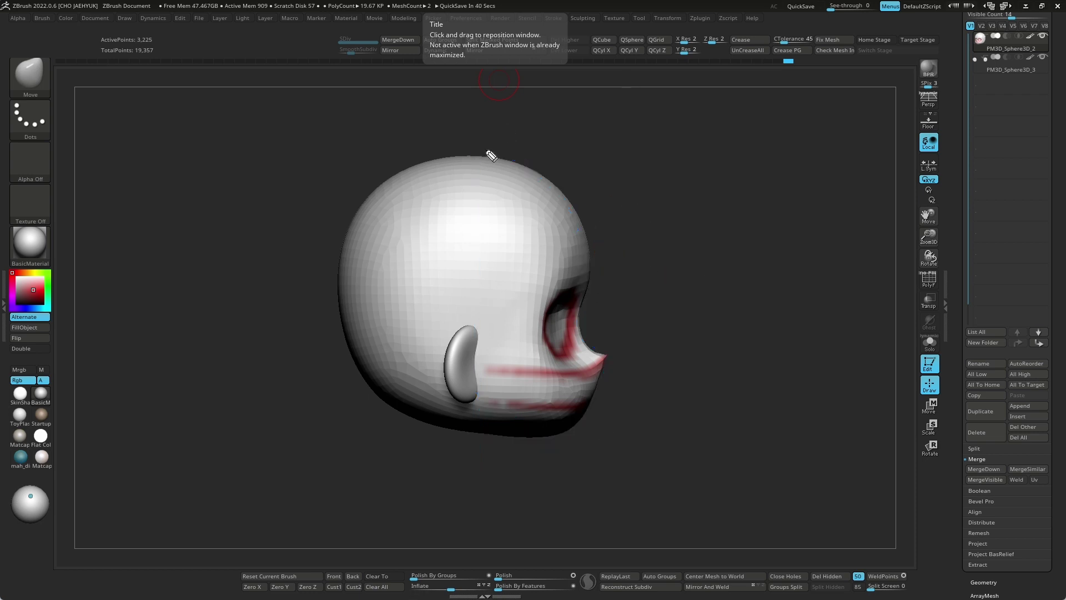
drag(476, 154, 583, 314)
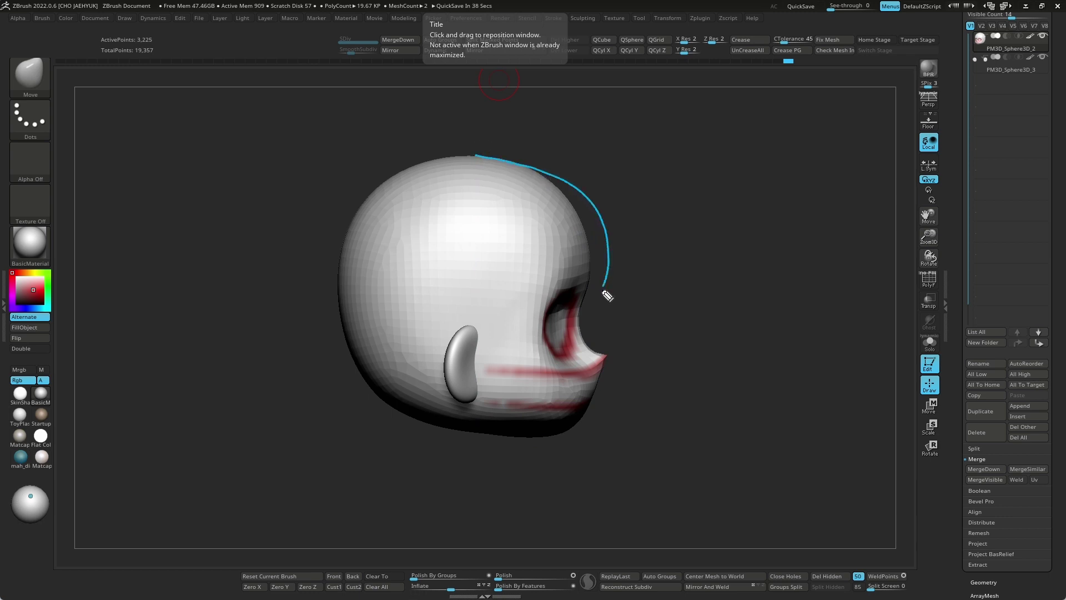
drag(588, 240, 653, 242)
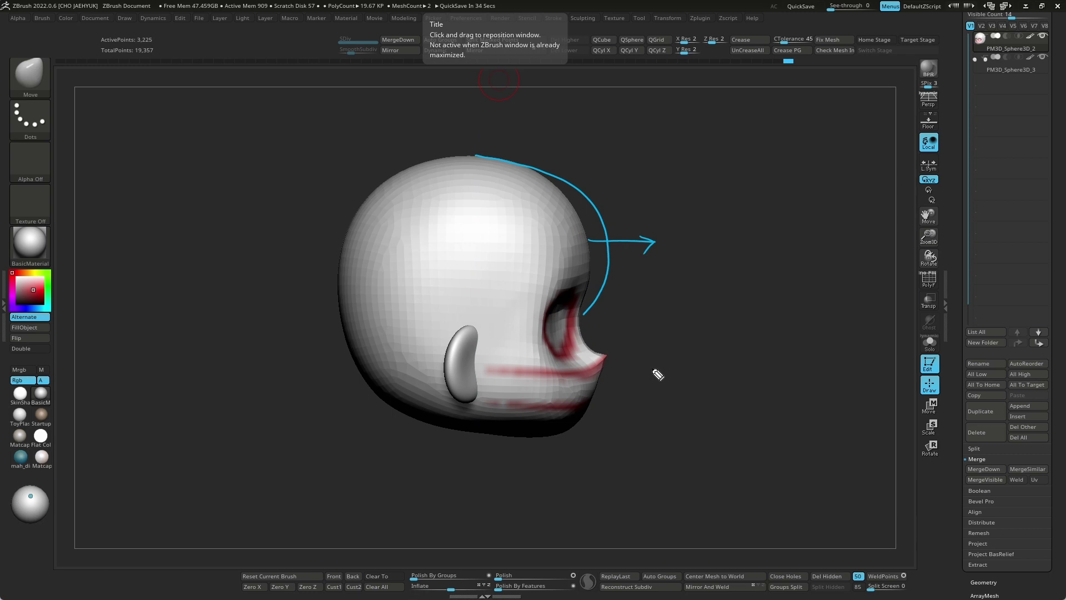
drag(459, 129, 457, 506)
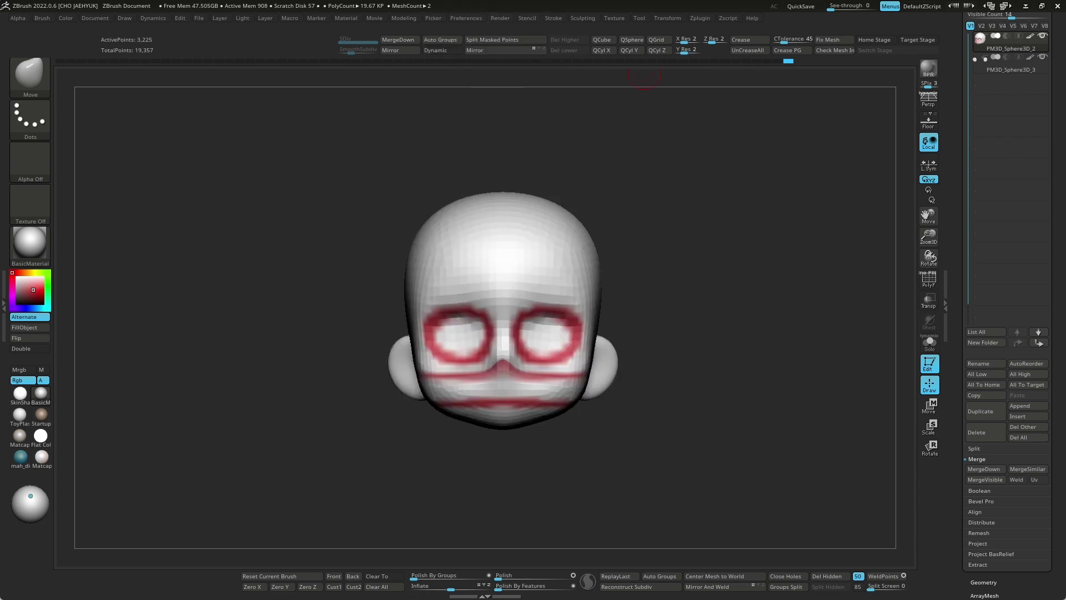
Sketch outline guides along both sides and the crown of the head, then clear them.
drag(392, 222, 423, 400)
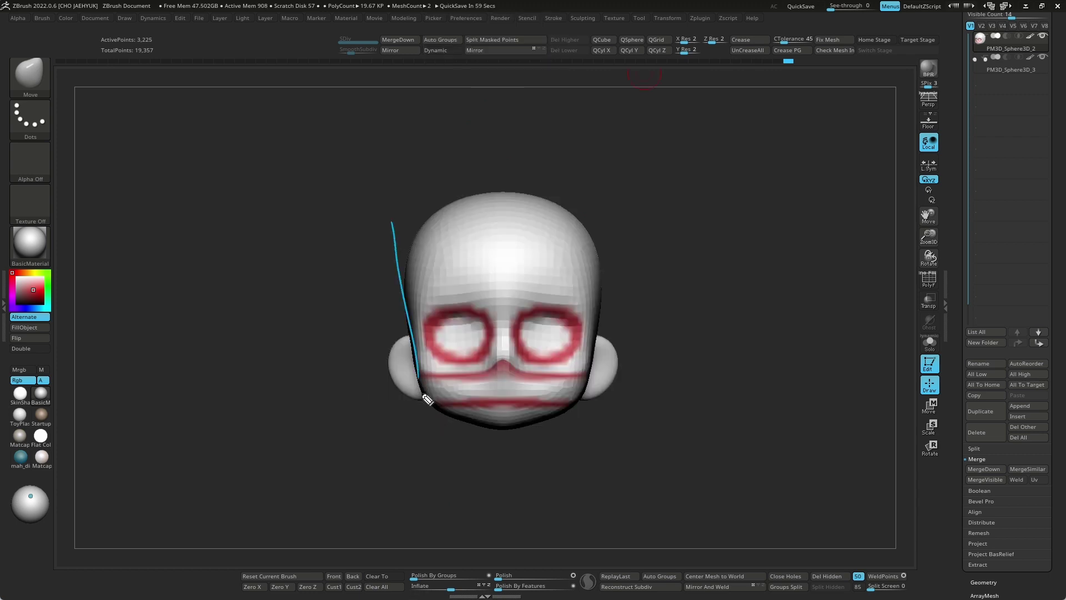
mouse_move(387, 233)
mouse_down()
mouse_move(443, 409)
mouse_move(505, 439)
mouse_move(558, 423)
mouse_up()
drag(624, 219, 582, 410)
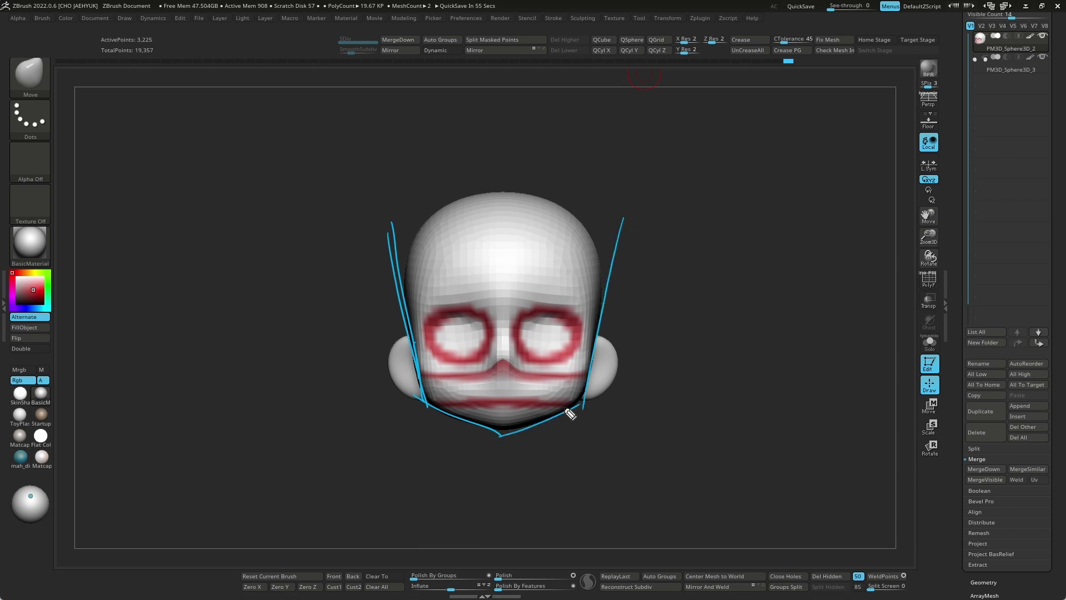
mouse_move(416, 305)
mouse_down()
mouse_move(552, 198)
mouse_move(599, 317)
mouse_move(454, 210)
mouse_up()
drag(402, 278, 607, 352)
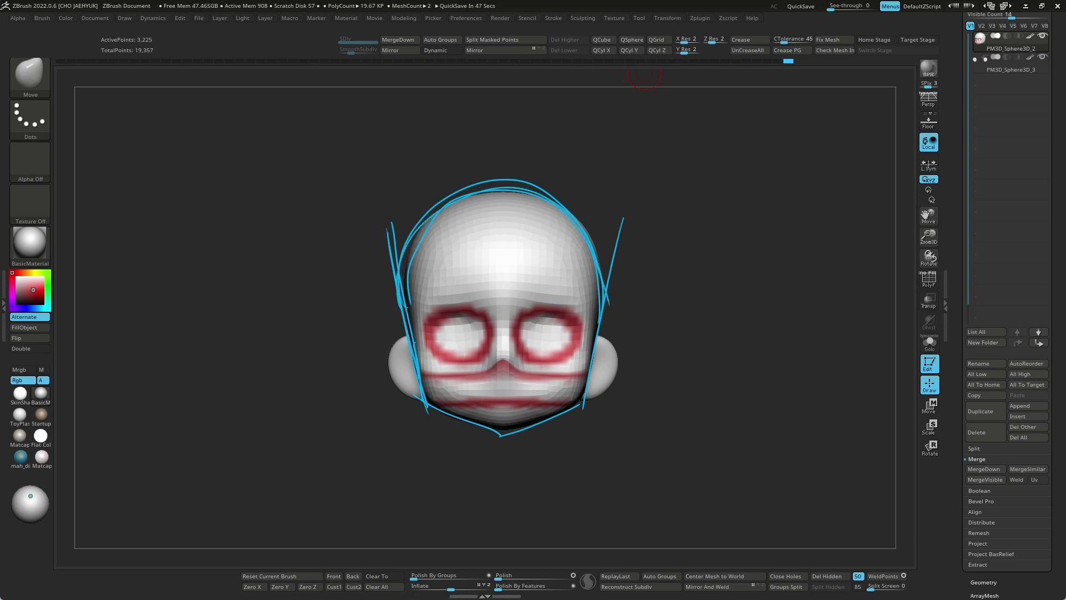
key(Escape)
Trim the underside of the jaw flat with TrimDynamic and smooth it.
mouse_move(722, 353)
mouse_down()
mouse_move(838, 346)
mouse_move(825, 324)
mouse_up()
key(b)
key(t)
key(d)
mouse_move(710, 361)
mouse_down()
mouse_move(764, 310)
mouse_move(604, 335)
mouse_move(541, 358)
mouse_move(602, 317)
mouse_move(645, 359)
mouse_move(583, 344)
mouse_move(651, 373)
mouse_up()
key(shift)
mouse_move(636, 316)
shift+mouse_down()
mouse_move(792, 357)
mouse_move(741, 210)
mouse_move(568, 338)
mouse_move(732, 392)
mouse_move(587, 405)
mouse_move(523, 364)
mouse_move(569, 401)
mouse_move(562, 385)
mouse_move(662, 433)
mouse_move(605, 441)
mouse_move(578, 431)
mouse_move(601, 451)
mouse_move(573, 401)
mouse_move(548, 422)
mouse_move(663, 440)
shift+mouse_up()
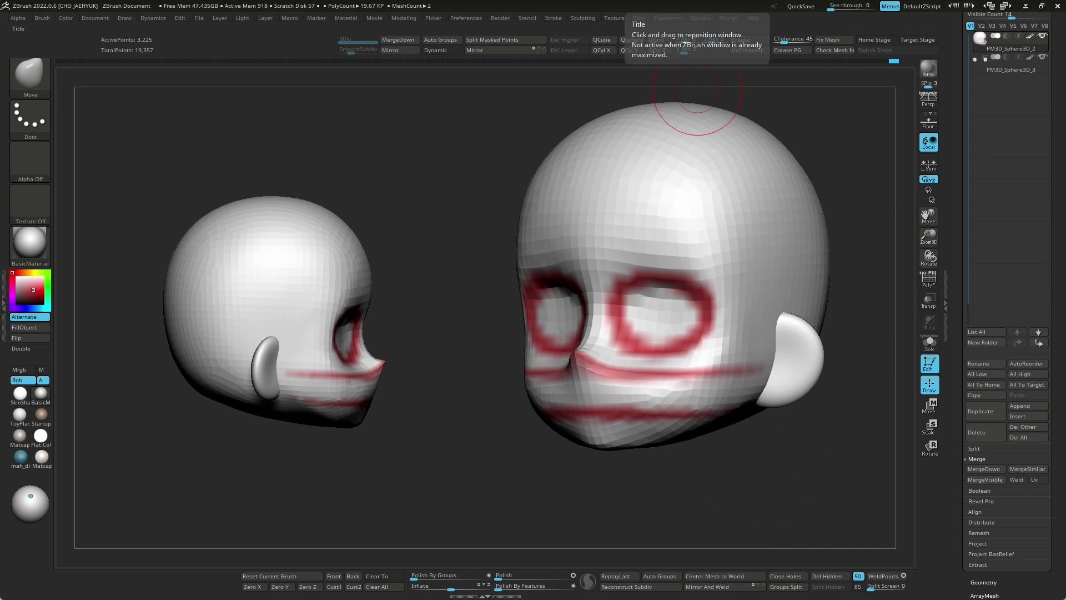
mouse_move(276, 424)
mouse_down()
mouse_move(276, 391)
mouse_move(371, 428)
mouse_up()
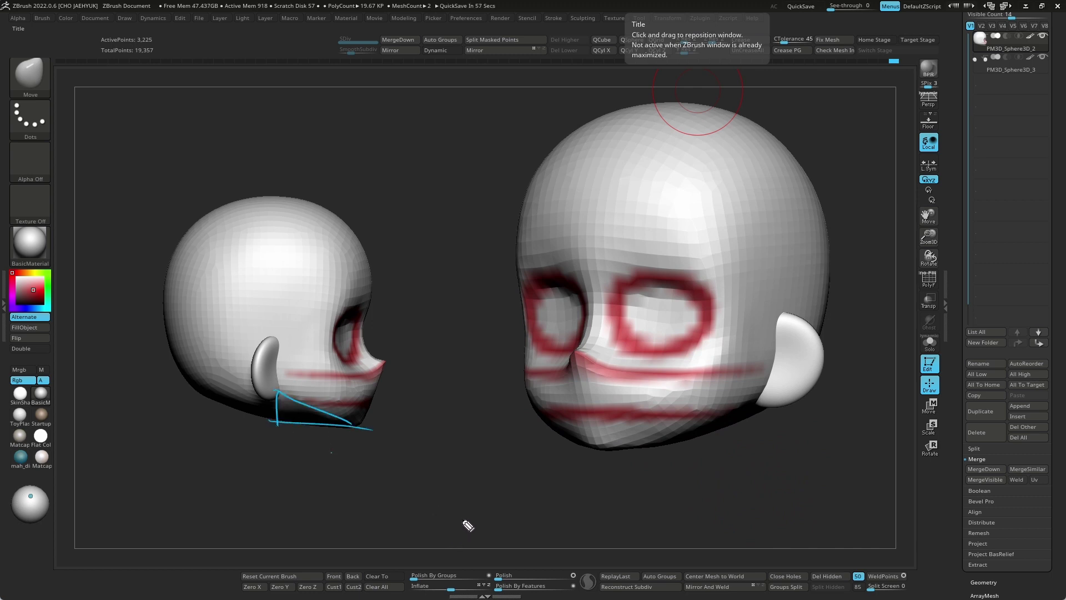
mouse_move(525, 379)
mouse_down()
mouse_move(609, 454)
mouse_move(658, 447)
mouse_move(647, 451)
mouse_up()
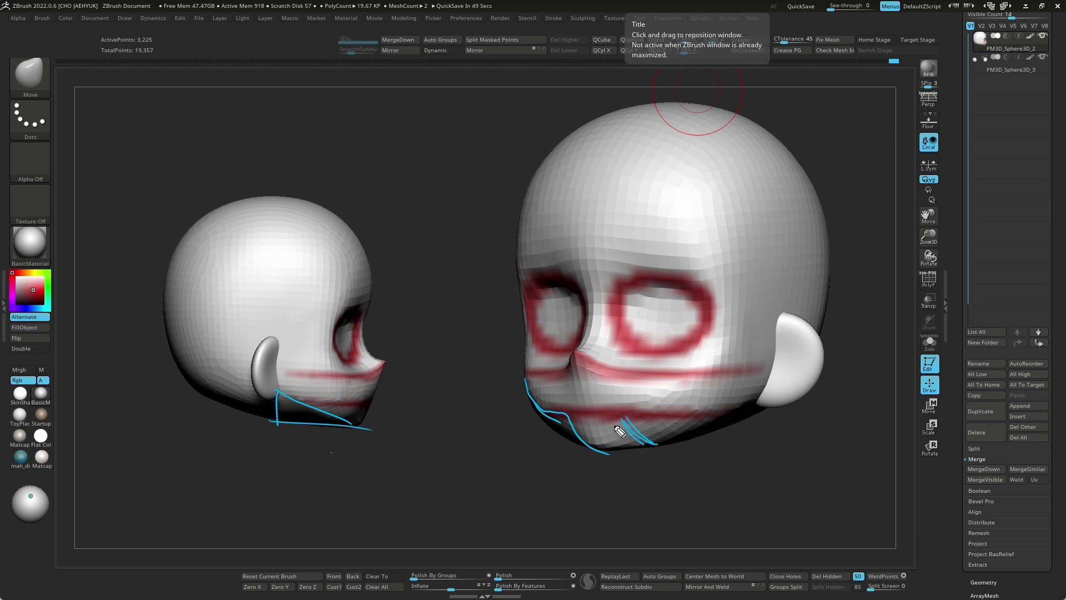
mouse_move(625, 419)
mouse_down()
mouse_move(666, 460)
mouse_move(612, 477)
mouse_up()
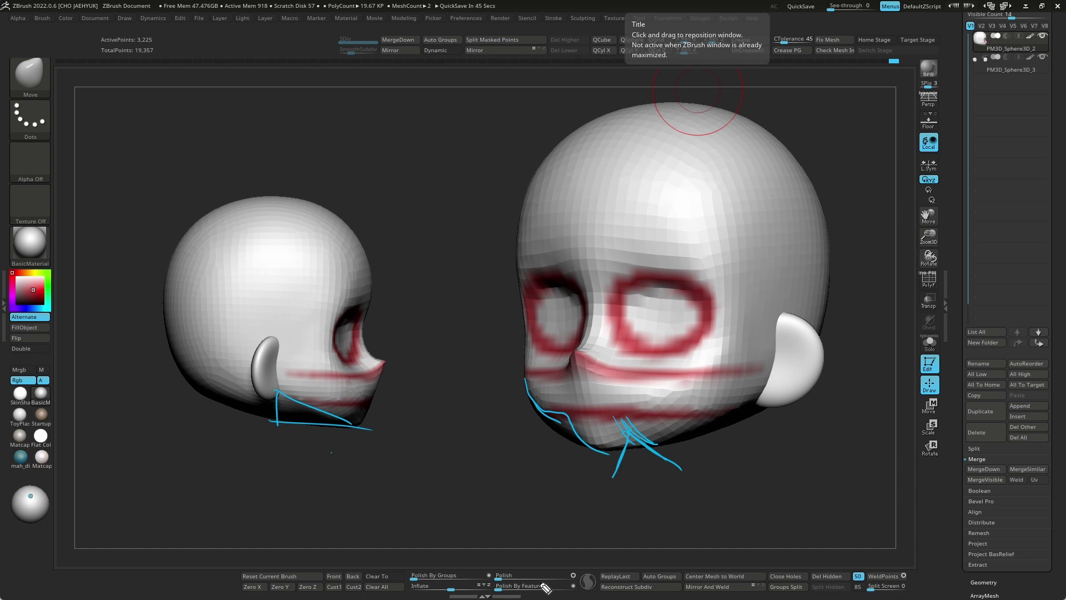
mouse_move(337, 422)
mouse_down()
mouse_move(364, 409)
mouse_move(351, 429)
mouse_move(362, 429)
mouse_up()
key(e)
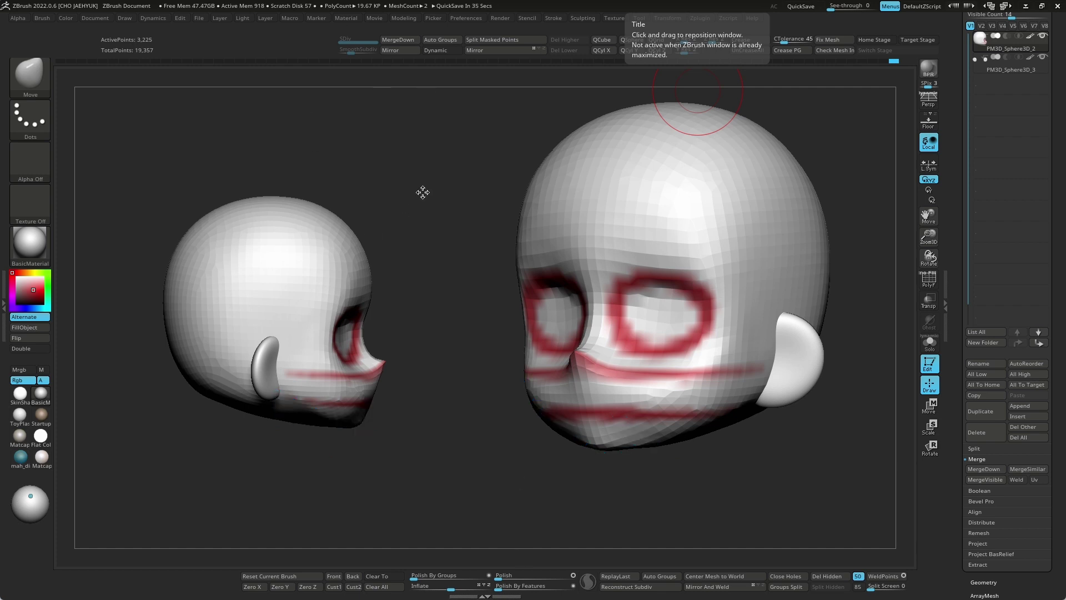
ctrl+shift+click(761, 409)
Orbit the head through front, side and both three-quarter views to check it.
shift+drag(859, 461, 754, 379)
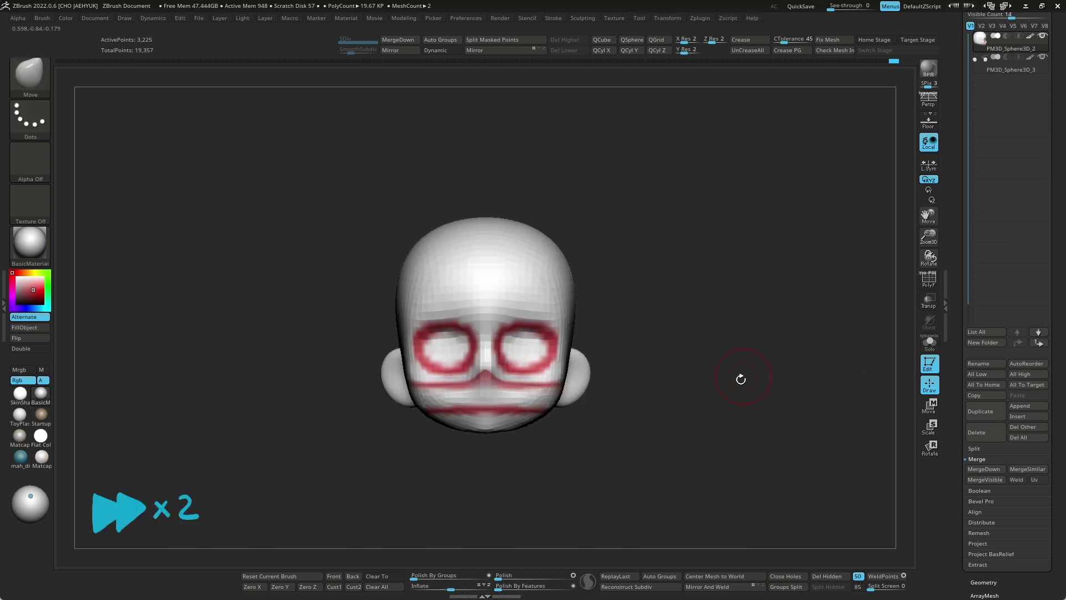
drag(705, 279, 578, 176)
drag(467, 227, 535, 227)
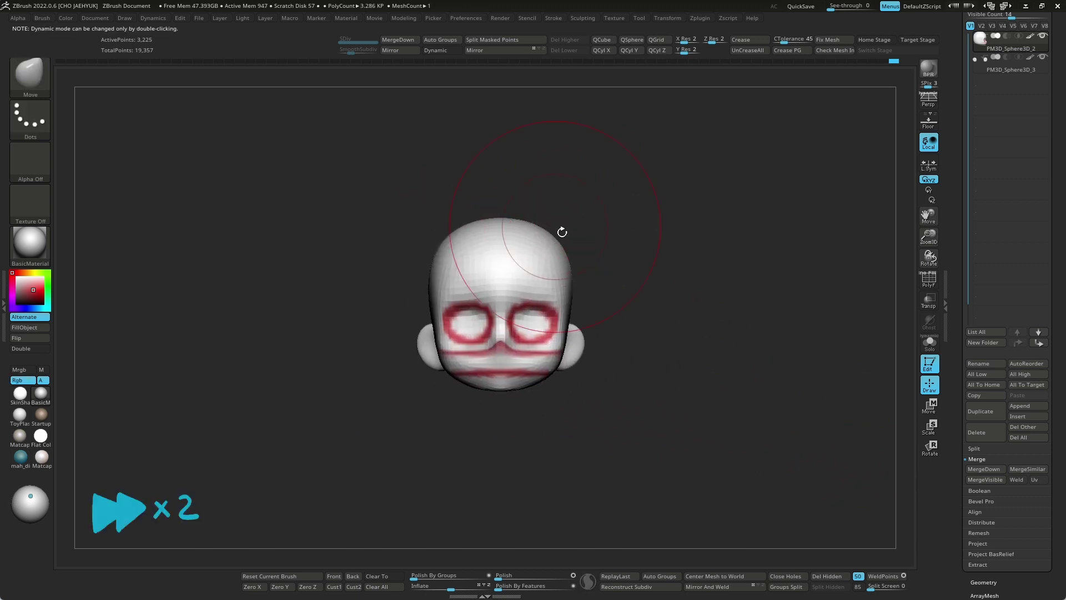
drag(750, 236, 664, 238)
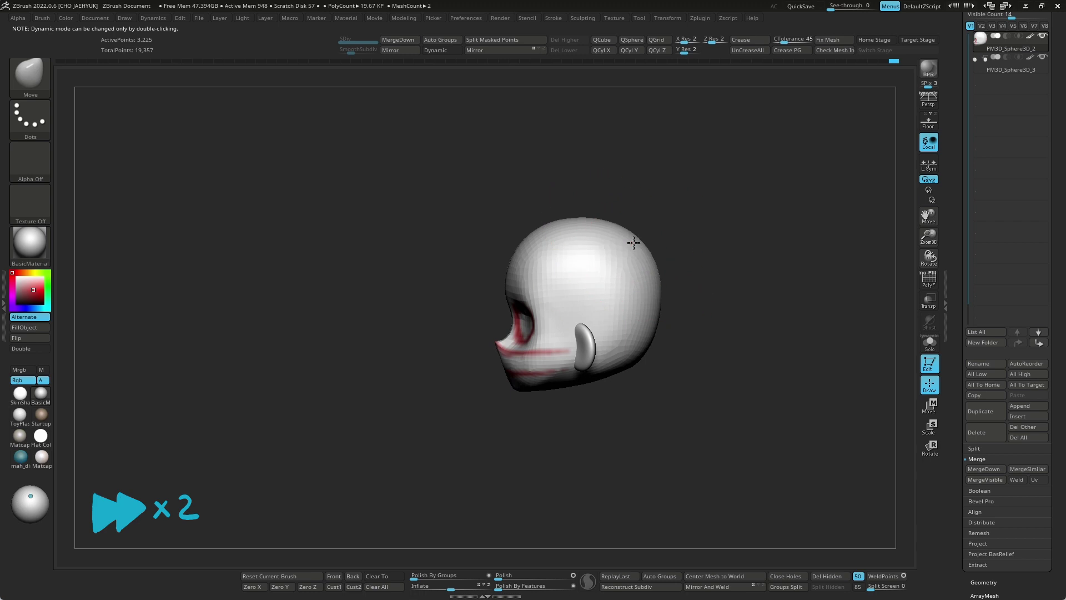
mouse_move(686, 309)
mouse_down()
mouse_move(749, 299)
mouse_move(719, 321)
mouse_move(672, 301)
mouse_up()
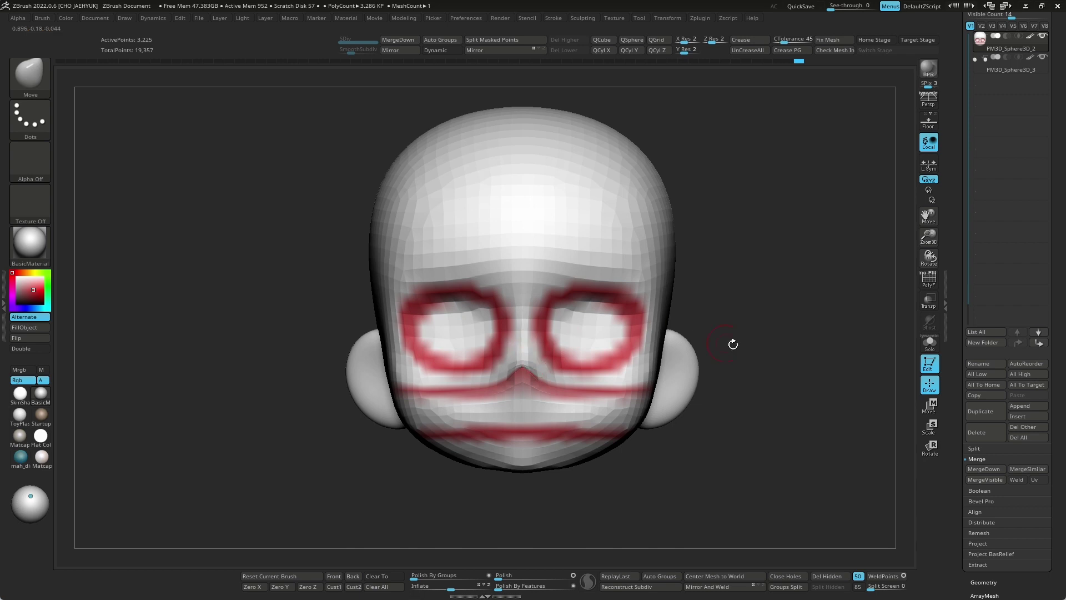
drag(733, 344, 768, 305)
mouse_move(745, 360)
mouse_down()
mouse_move(715, 350)
mouse_move(737, 357)
mouse_move(730, 376)
mouse_move(692, 360)
mouse_up()
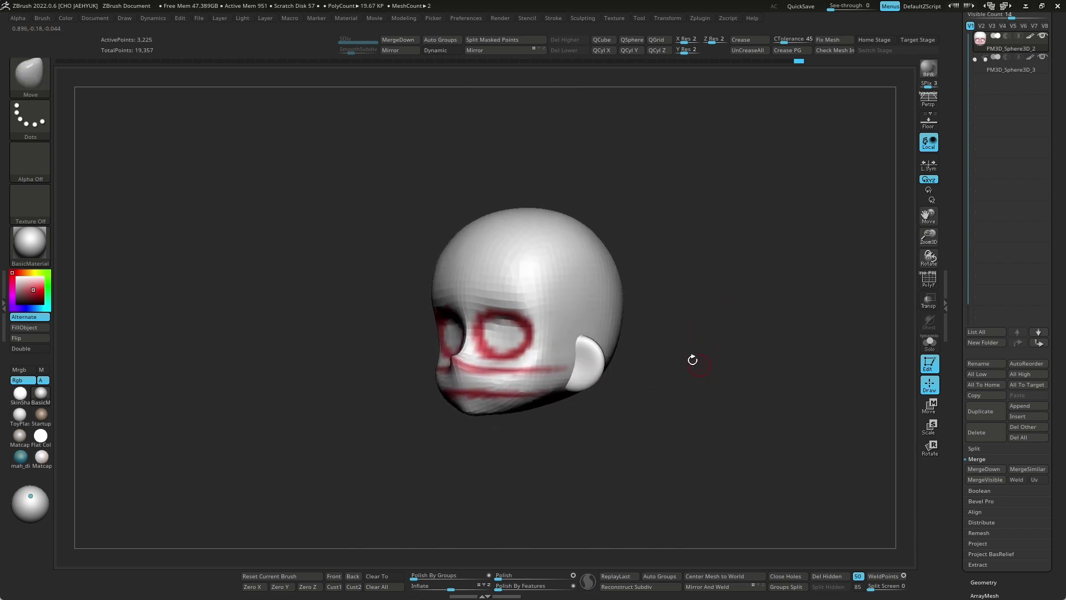
Apply the Flat Color material and hide the painted colour on both subtools.
click(41, 436)
click(1029, 36)
click(1030, 57)
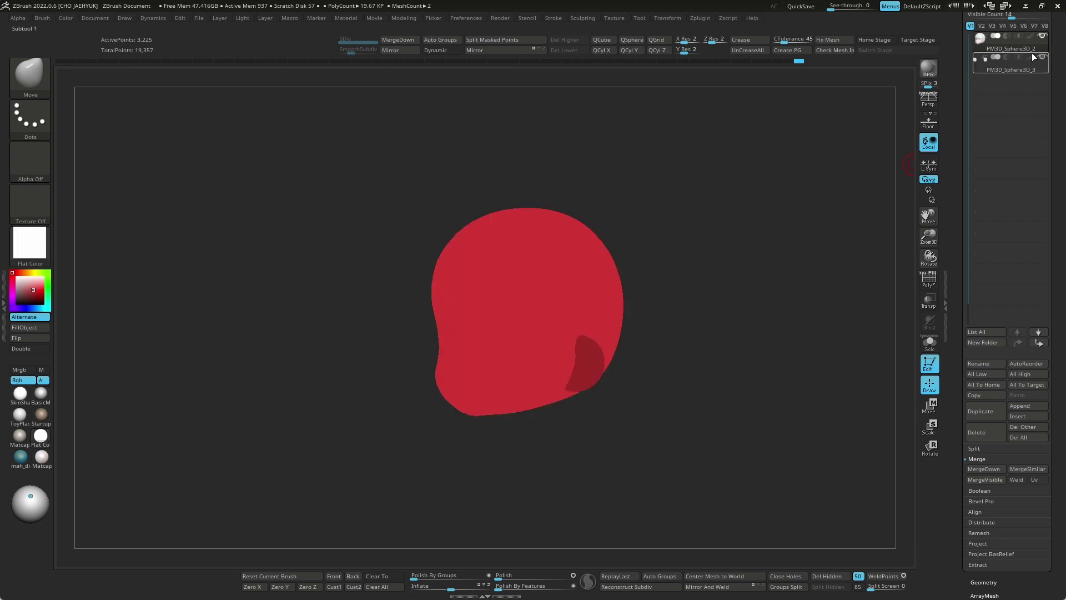
Set the main colour to white and apply the Flat Color material to the head.
click(20, 280)
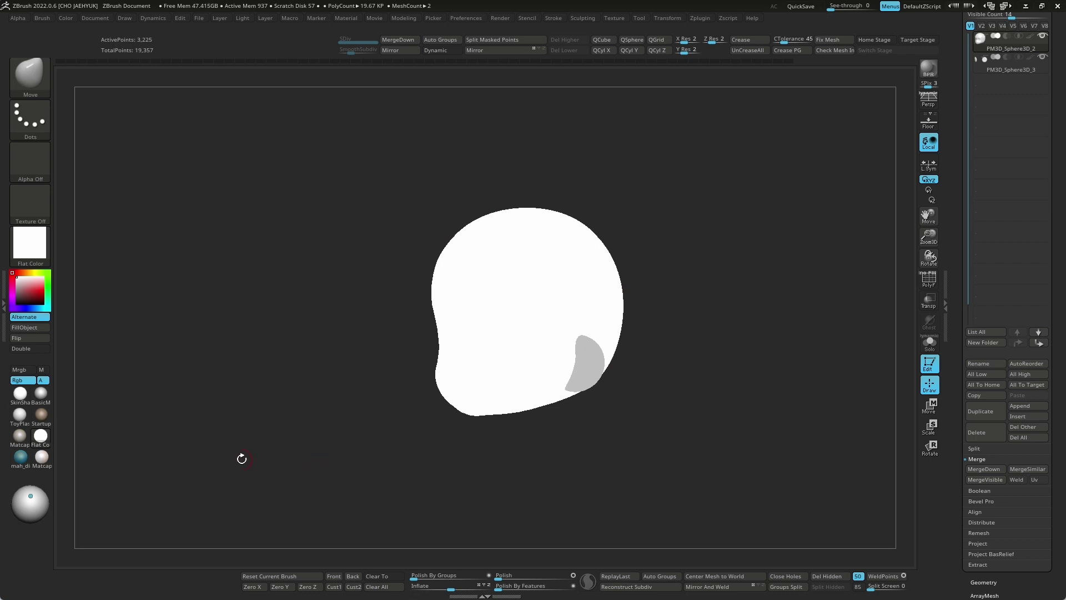
click(35, 253)
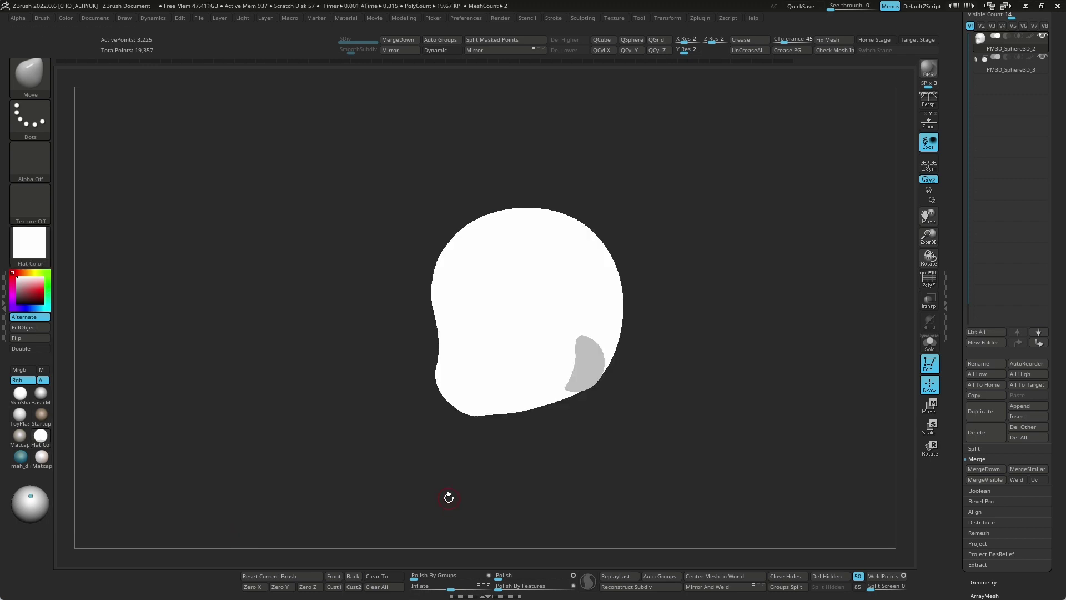
click(30, 245)
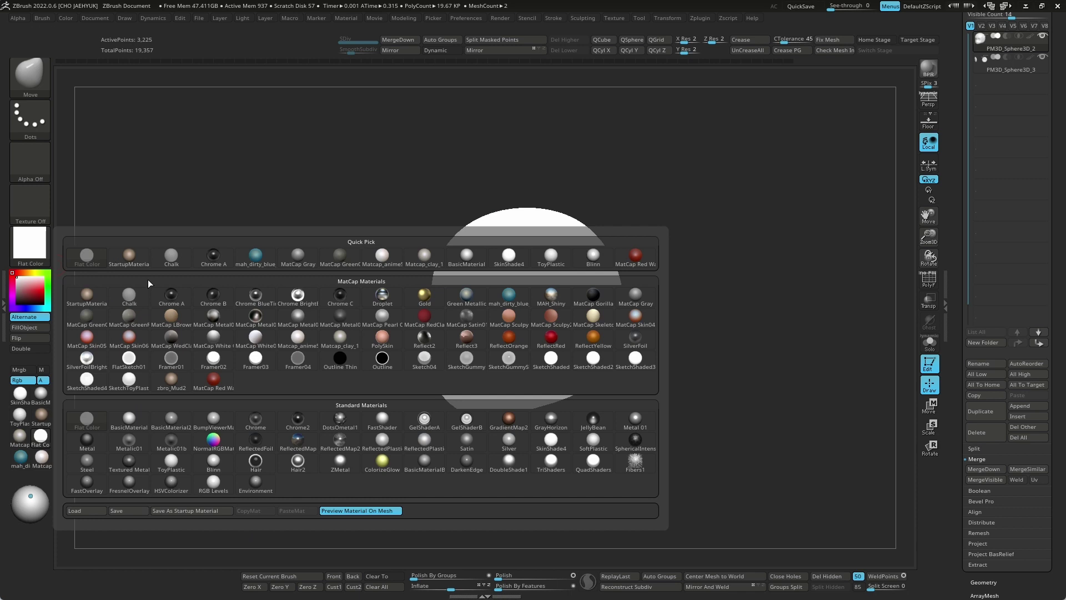
click(88, 427)
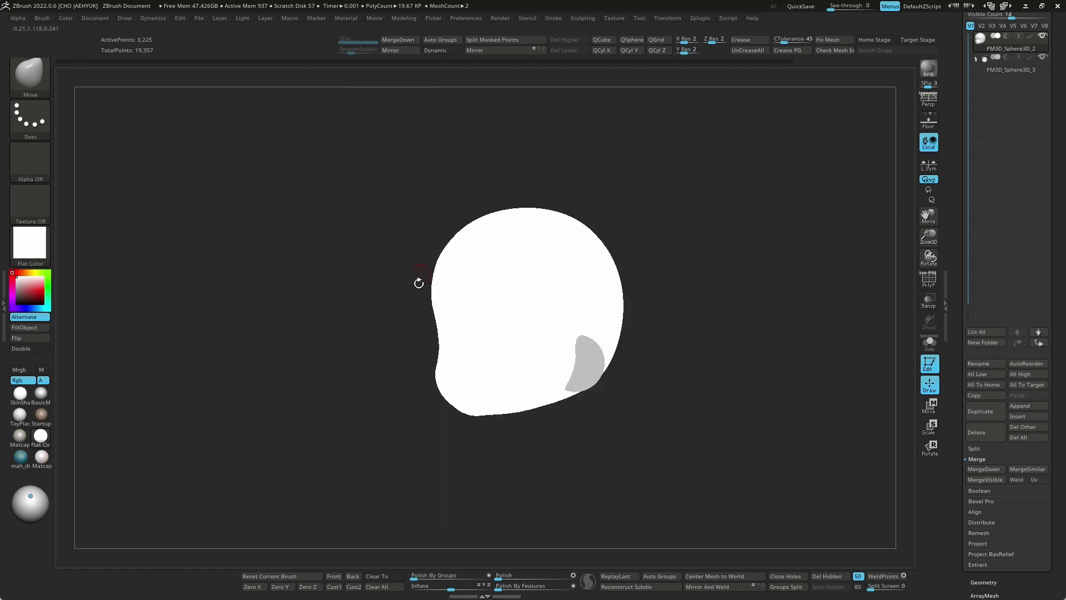
Inspect the flat white silhouette from front and oblique angles, then reapply StartupMaterial.
shift+drag(690, 376, 712, 369)
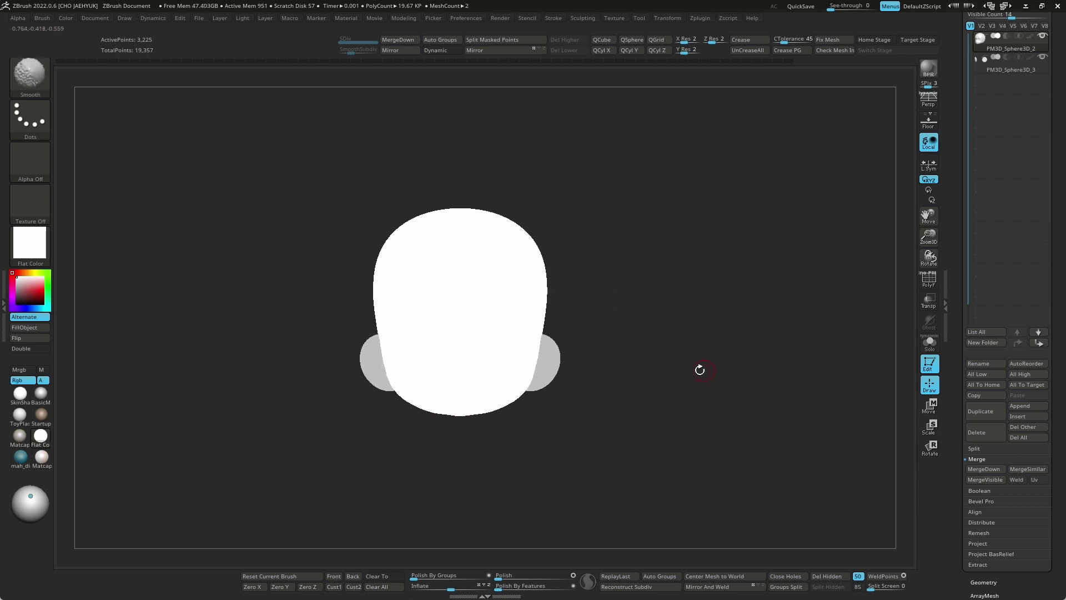
mouse_move(669, 434)
alt+mouse_down()
mouse_move(637, 348)
mouse_move(669, 351)
alt+mouse_up()
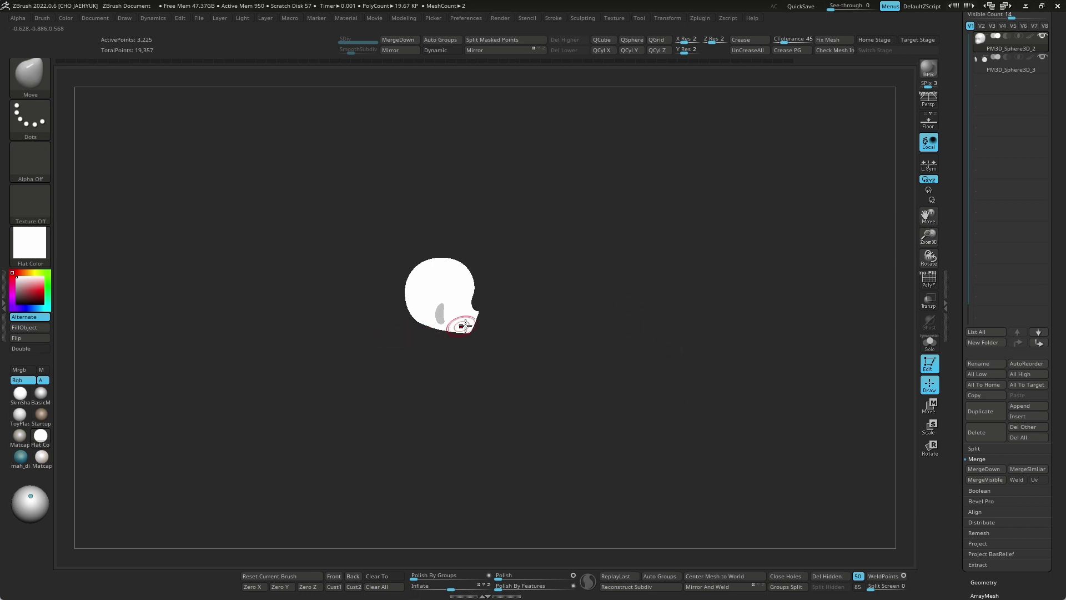
alt+drag(532, 332, 615, 356)
click(41, 415)
drag(695, 296, 696, 340)
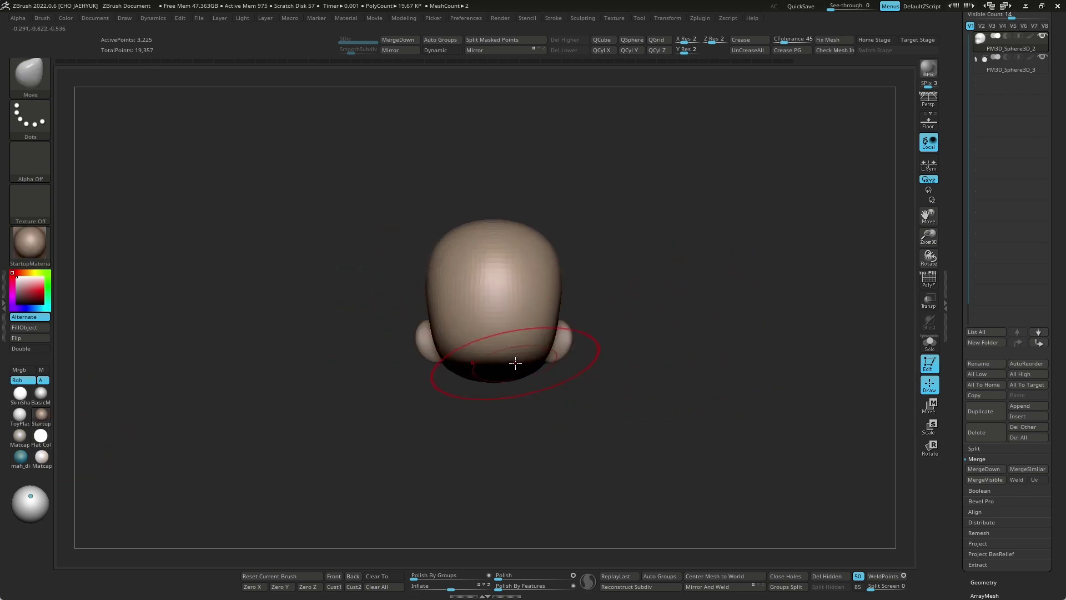
Drop to the lower subdivision level and orbit the head to a left-facing profile.
drag(638, 398, 555, 409)
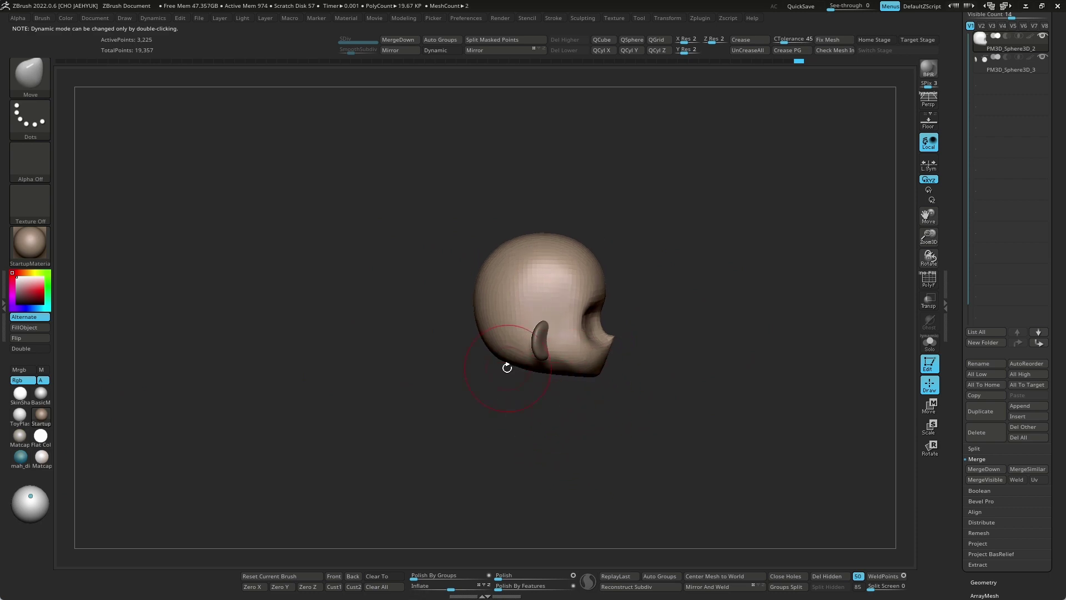
key(ctrl+z)
mouse_move(651, 347)
mouse_down()
mouse_move(638, 309)
mouse_move(708, 336)
mouse_move(611, 323)
mouse_move(673, 350)
mouse_move(658, 353)
mouse_up()
click(41, 436)
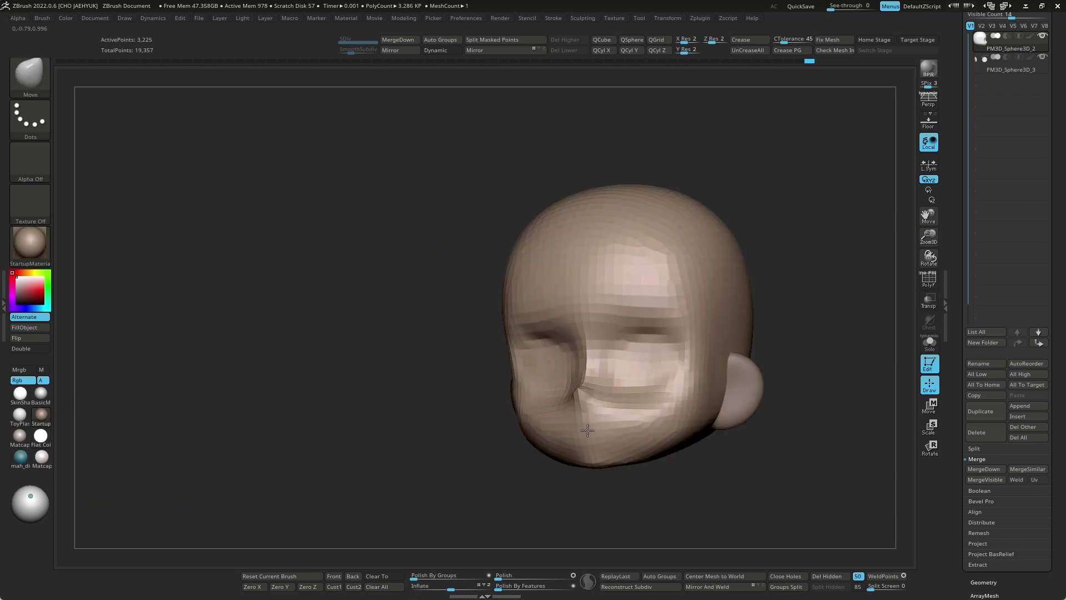
drag(817, 341, 739, 355)
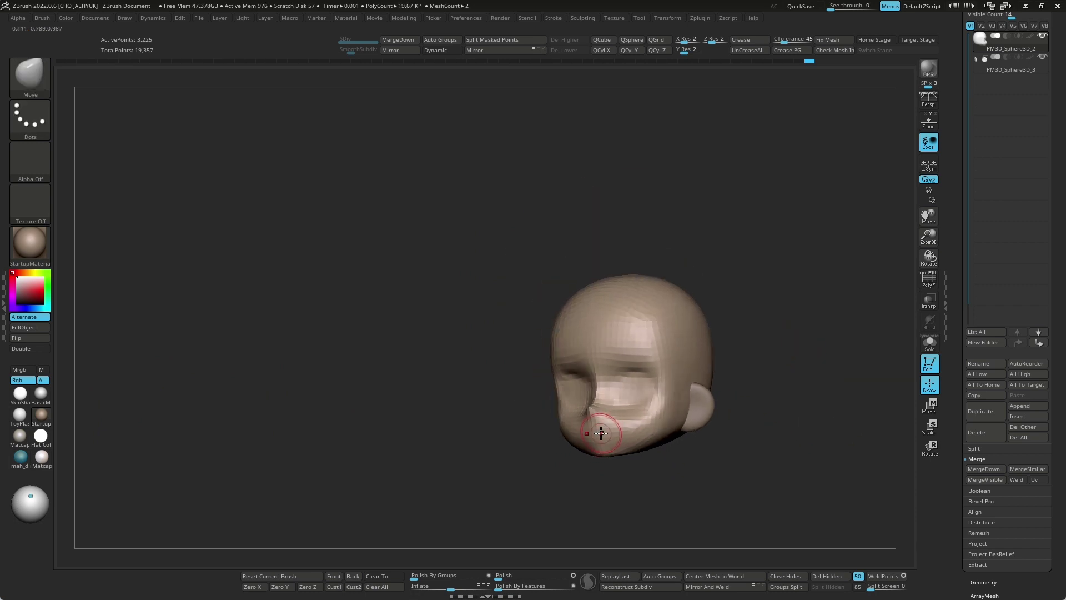
mouse_move(799, 341)
mouse_down()
mouse_move(839, 363)
mouse_move(694, 294)
mouse_move(778, 370)
mouse_move(803, 376)
mouse_up()
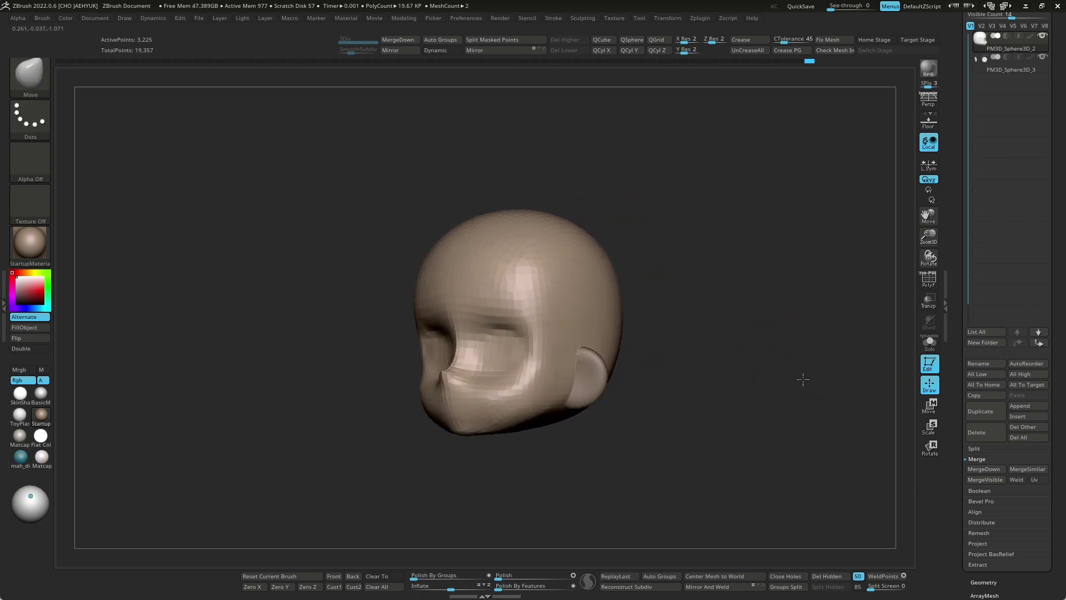
Build up the eye sockets and cheeks with the ClayBuildup brush from a three-quarter view.
key(b)
key(c)
Switch to the Move brush, adjust brush size, and Shift-smooth the area around the nose.
key(b)
mouse_move(721, 314)
mouse_down()
mouse_move(740, 309)
mouse_move(810, 338)
mouse_up()
mouse_move(523, 357)
mouse_down()
mouse_move(518, 349)
mouse_move(531, 376)
mouse_move(525, 337)
mouse_move(507, 344)
mouse_move(536, 341)
mouse_up()
drag(745, 311, 732, 294)
key(b)
key(m)
key(v)
key(s)
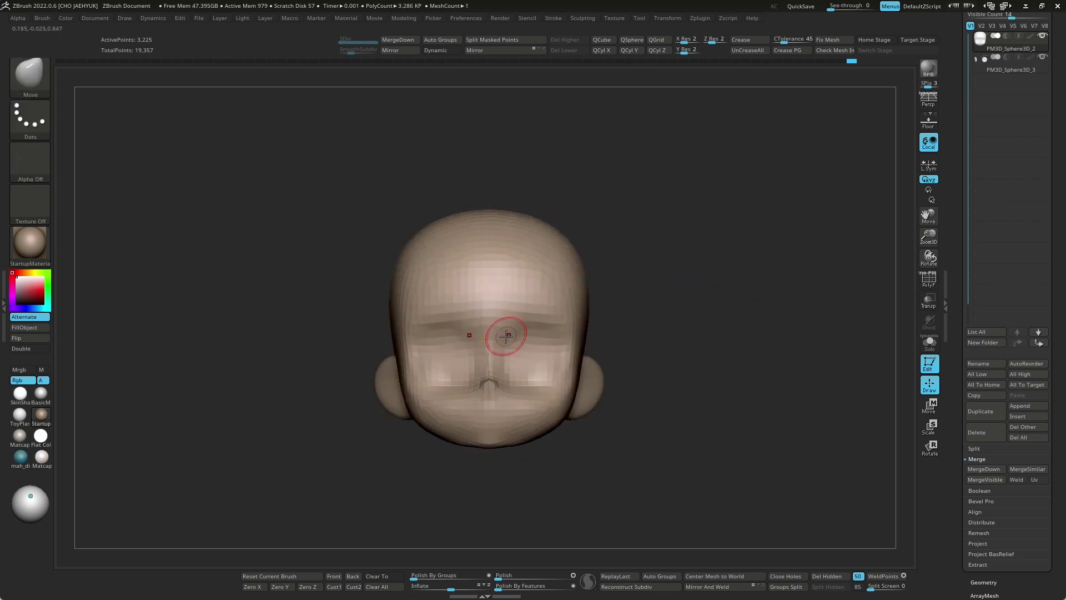
key(shift)
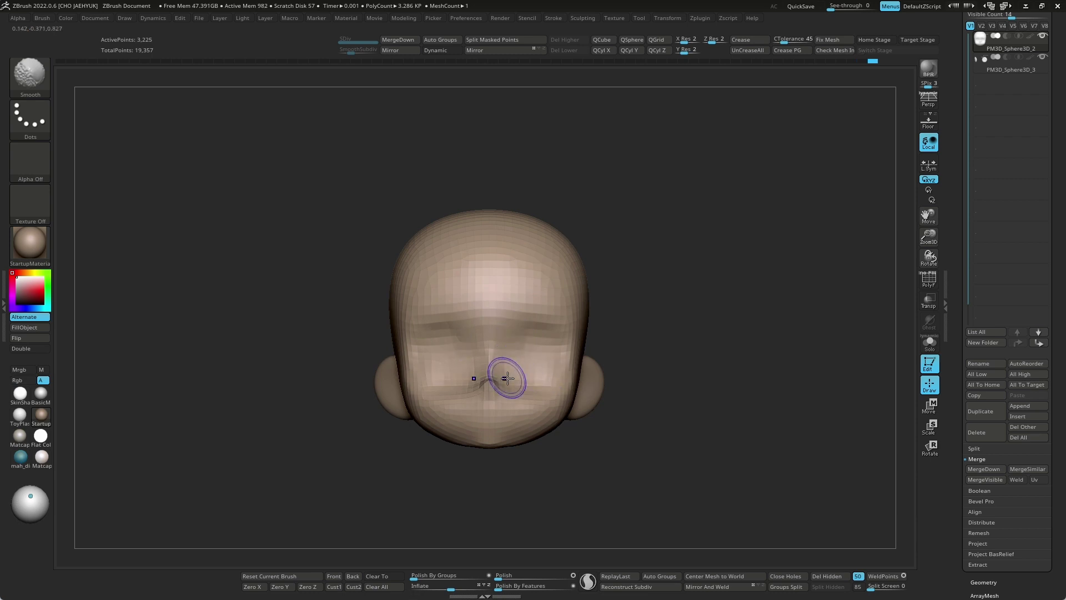
Smooth the sunken eye sockets and the cheek from a three-quarter view.
mouse_move(732, 344)
mouse_down()
mouse_move(737, 368)
mouse_move(728, 350)
mouse_up()
shift+drag(511, 336, 547, 345)
mouse_move(705, 316)
alt+mouse_down()
mouse_move(759, 368)
mouse_move(768, 416)
mouse_move(783, 361)
alt+mouse_up()
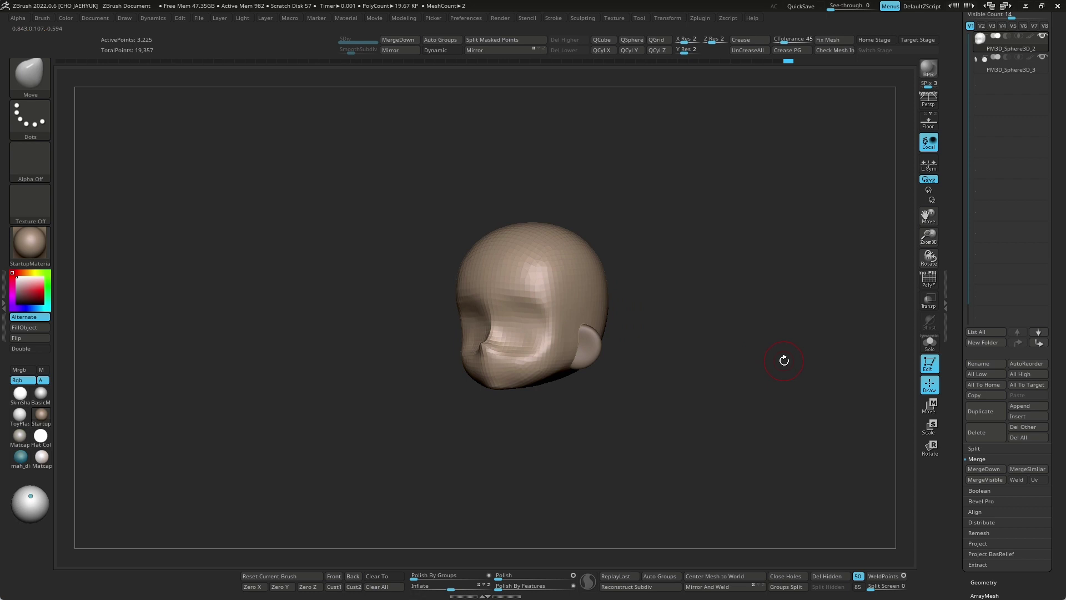
alt+drag(720, 298, 622, 328)
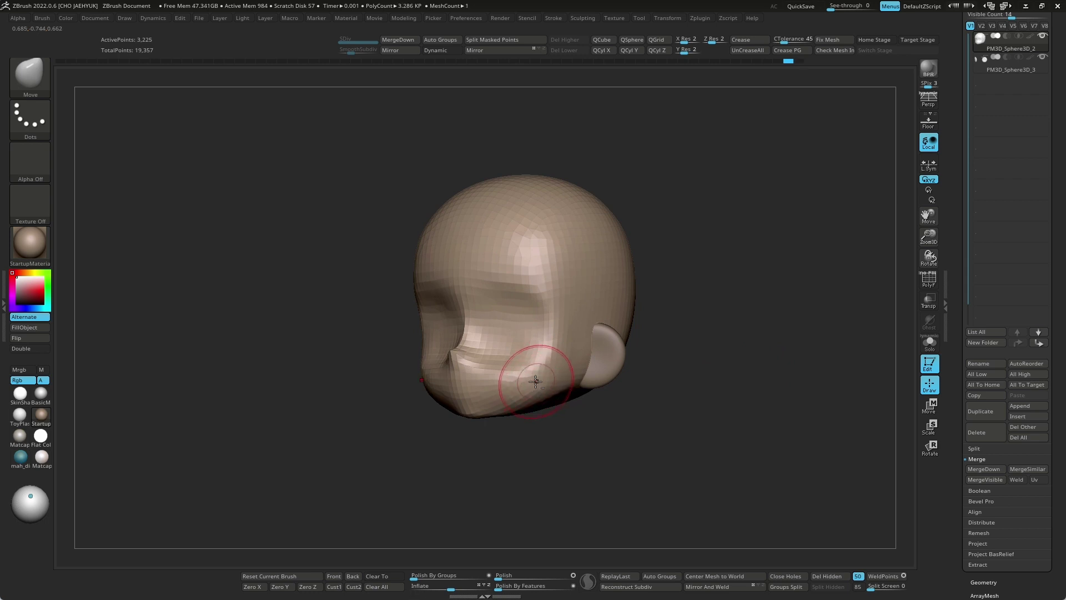
key(shift)
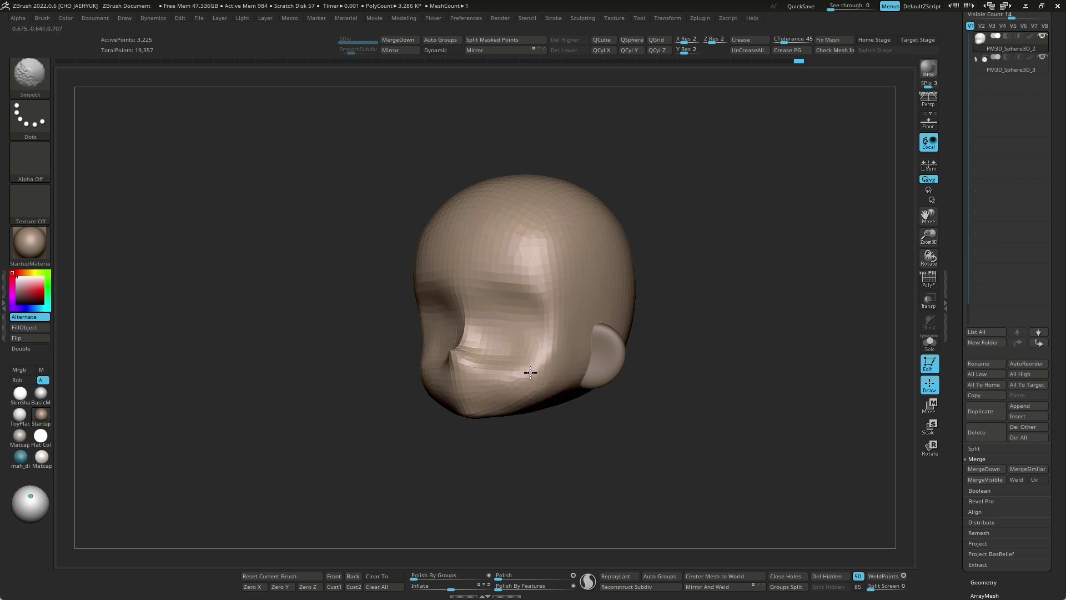
Smooth the chin and jaw edge, orbiting between front and underside views.
mouse_move(651, 297)
mouse_down()
mouse_move(732, 287)
mouse_move(706, 312)
mouse_up()
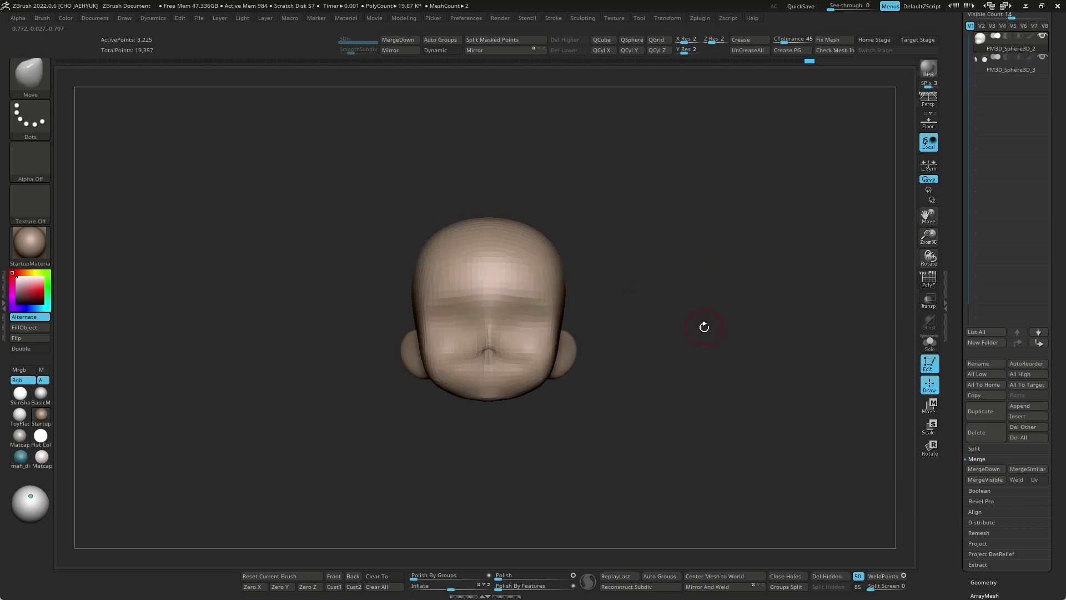
drag(552, 442, 488, 409)
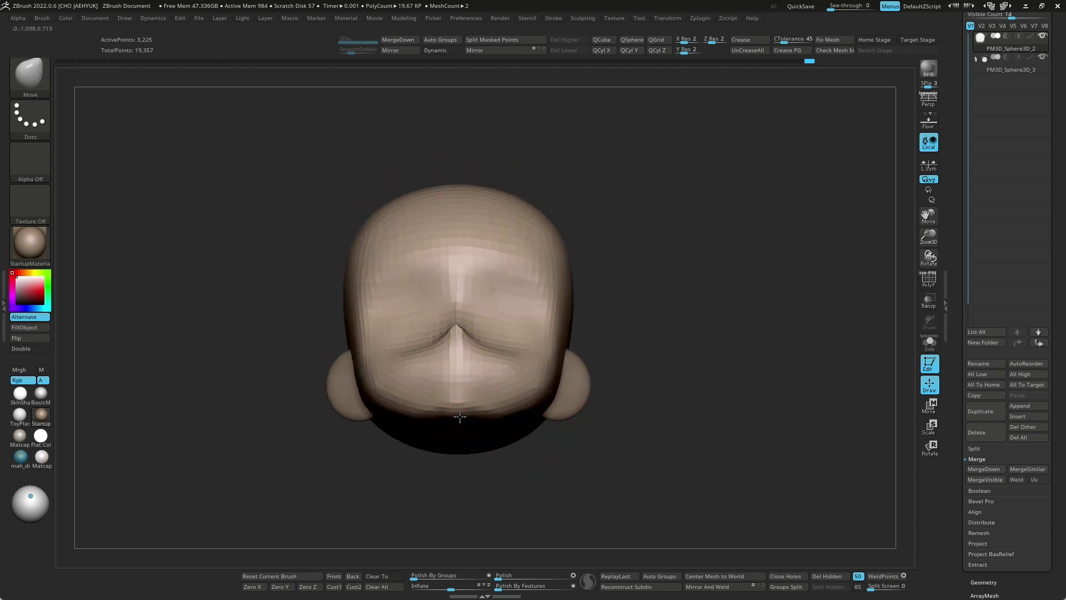
drag(639, 347, 487, 412)
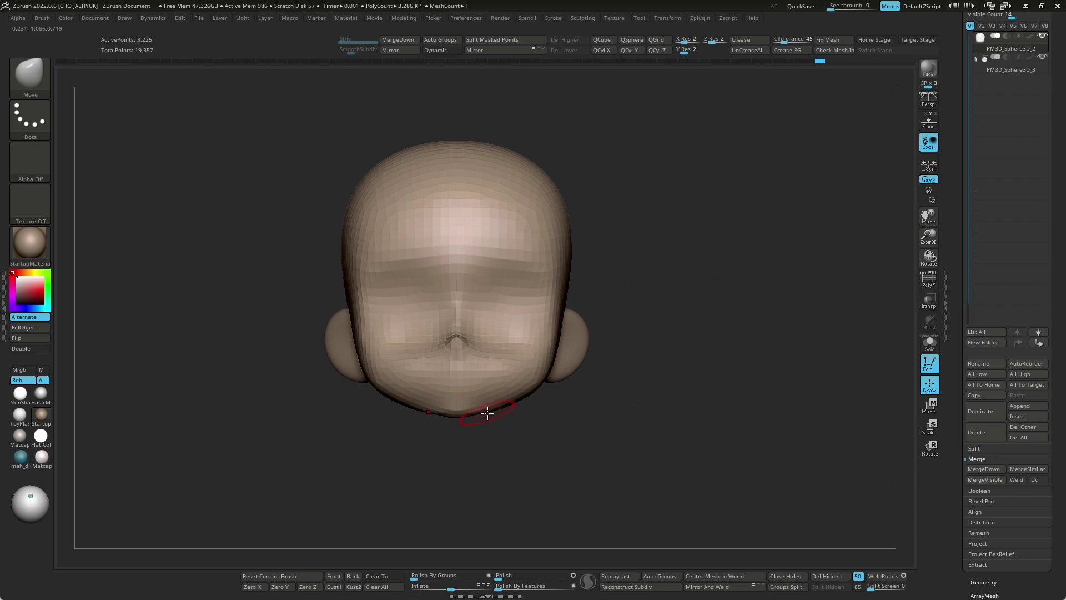
drag(545, 436, 491, 417)
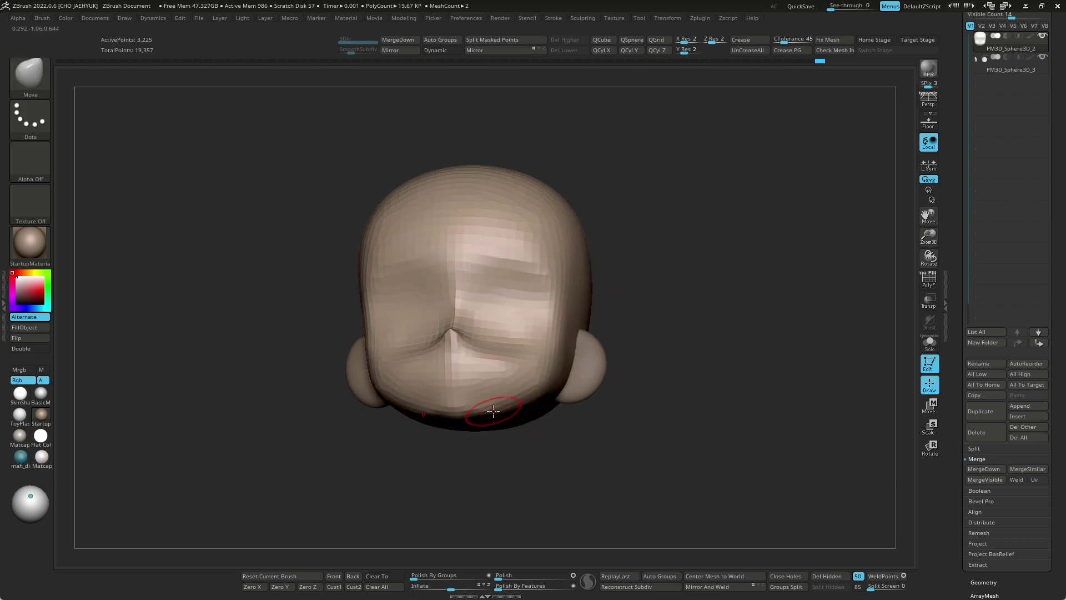
shift+drag(494, 413, 493, 412)
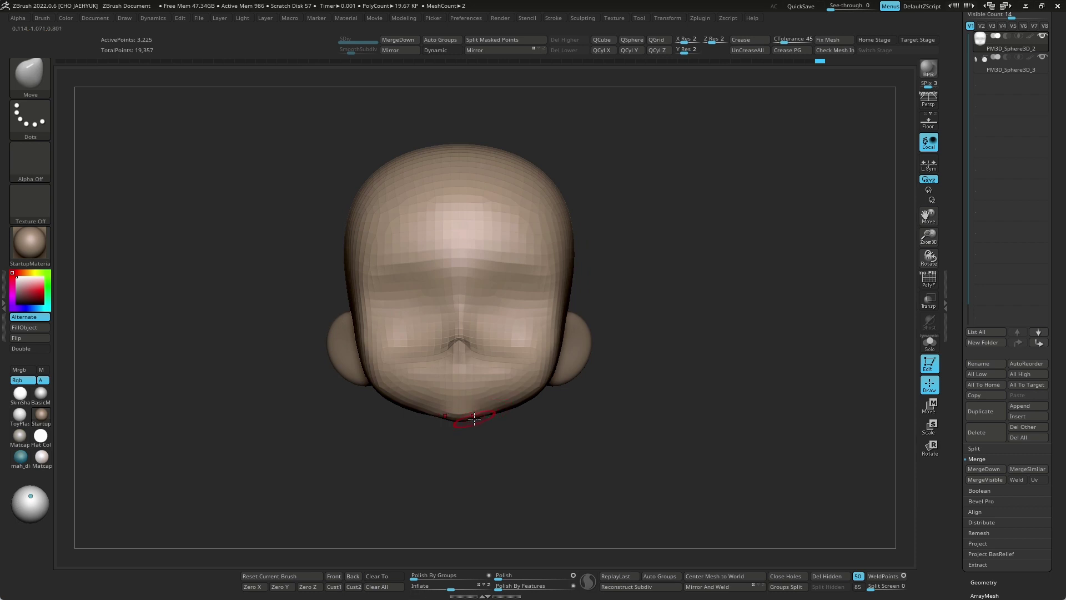
key(shift)
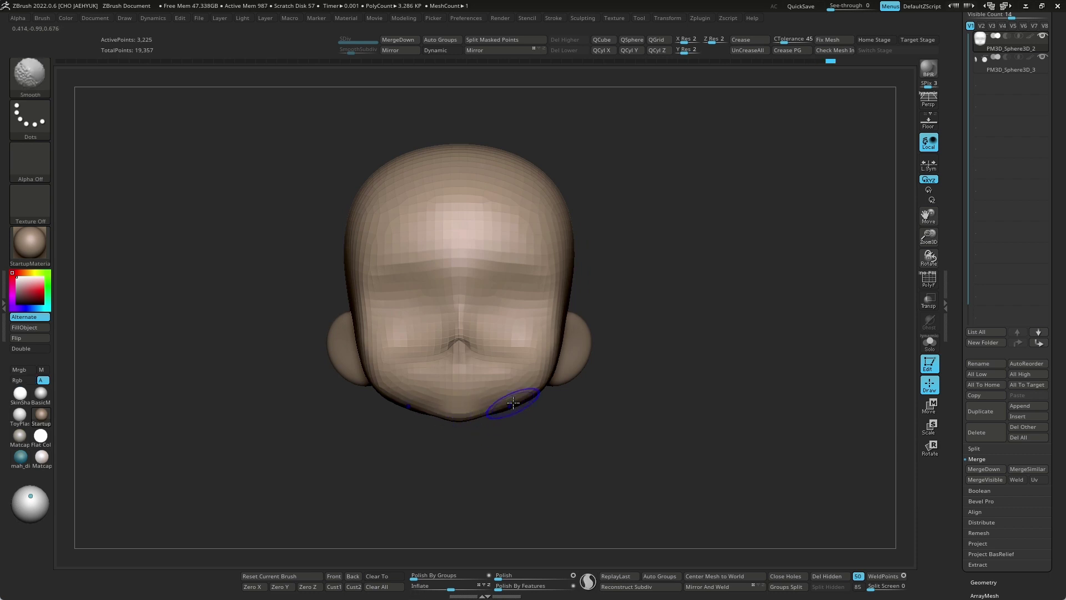
scroll(705, 343, down, 3)
mouse_move(705, 343)
mouse_down()
mouse_move(697, 357)
mouse_move(642, 340)
mouse_up()
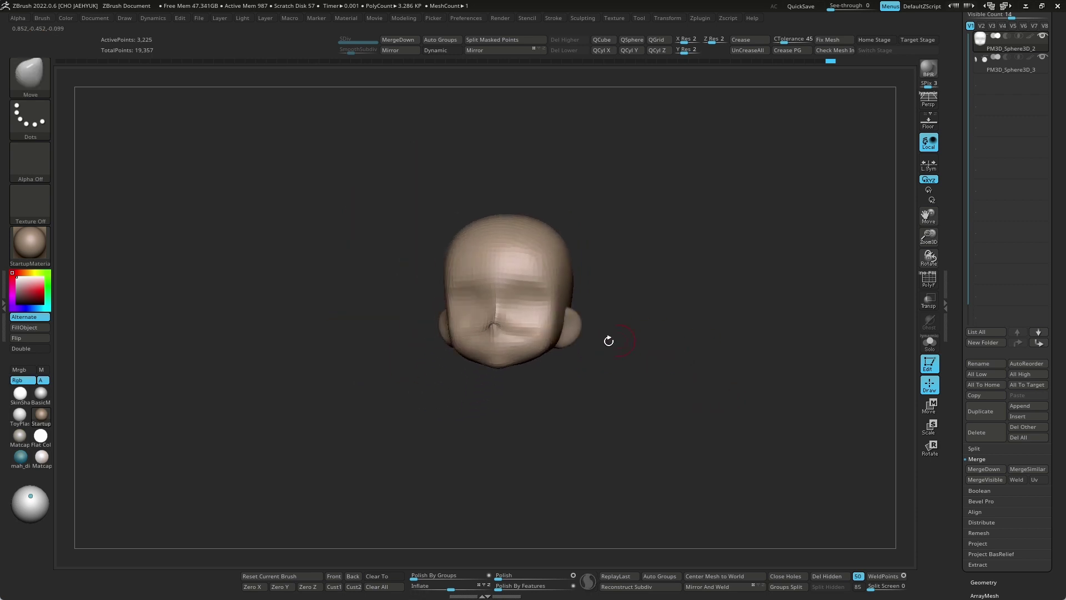
shift+drag(538, 379, 655, 363)
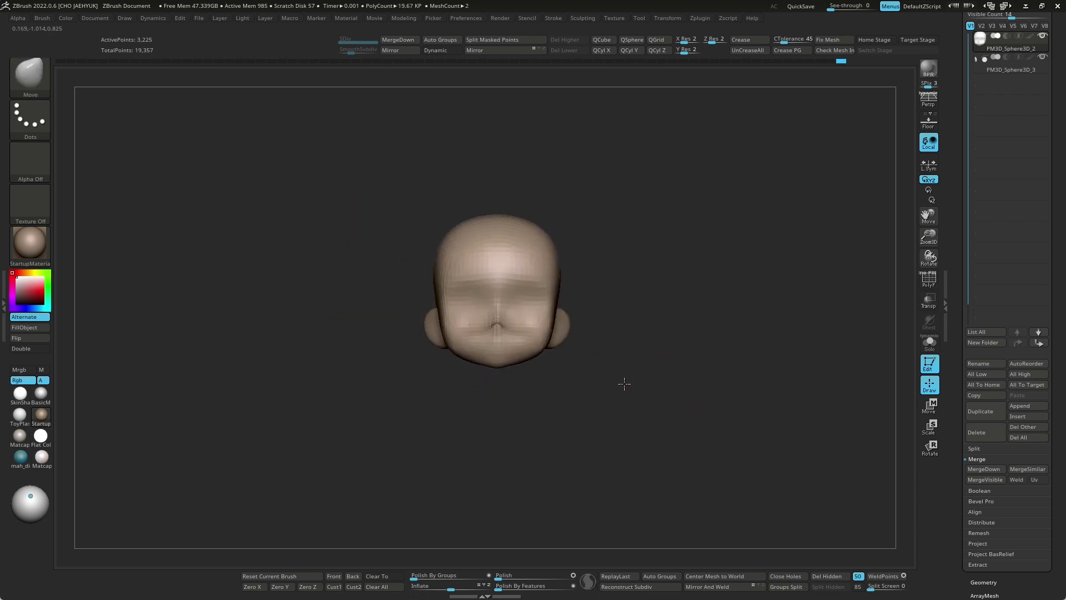